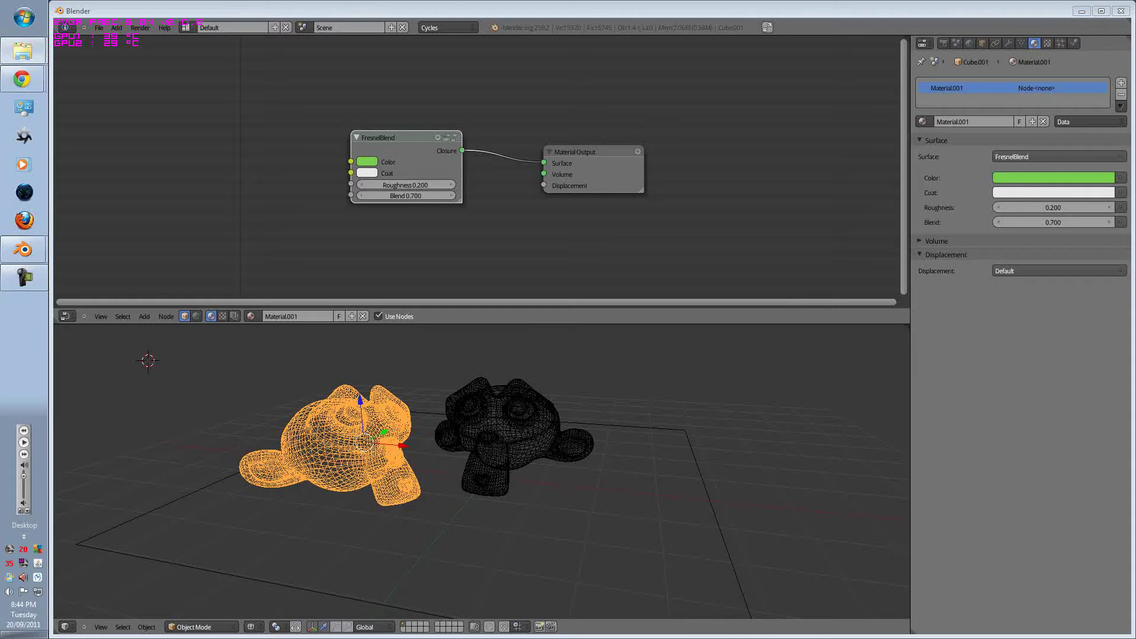
Switch the 3D viewport to Rendered shading to preview both monkey heads on the plane.
{"action": "left_click", "coordinate": [251, 627]}
{"action": "left_click", "coordinate": [274, 551]}
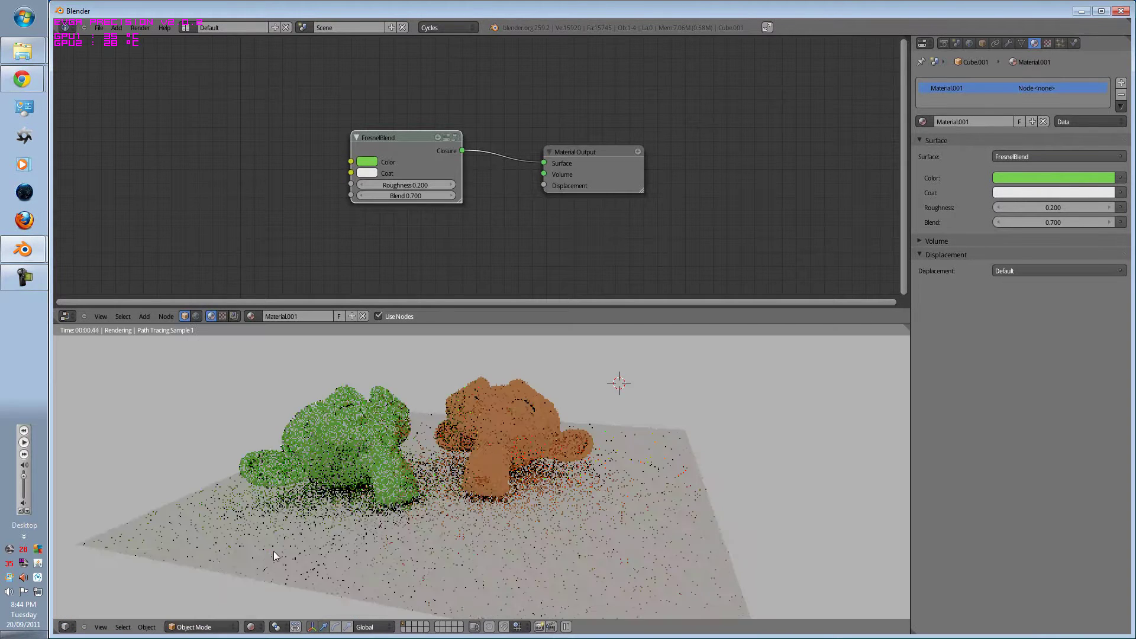
{"action": "scroll", "coordinate": [273, 551], "scroll_direction": "down", "scroll_amount": 4}
{"action": "middle_click_drag", "start_coordinate": [575, 481], "coordinate": [524, 509]}
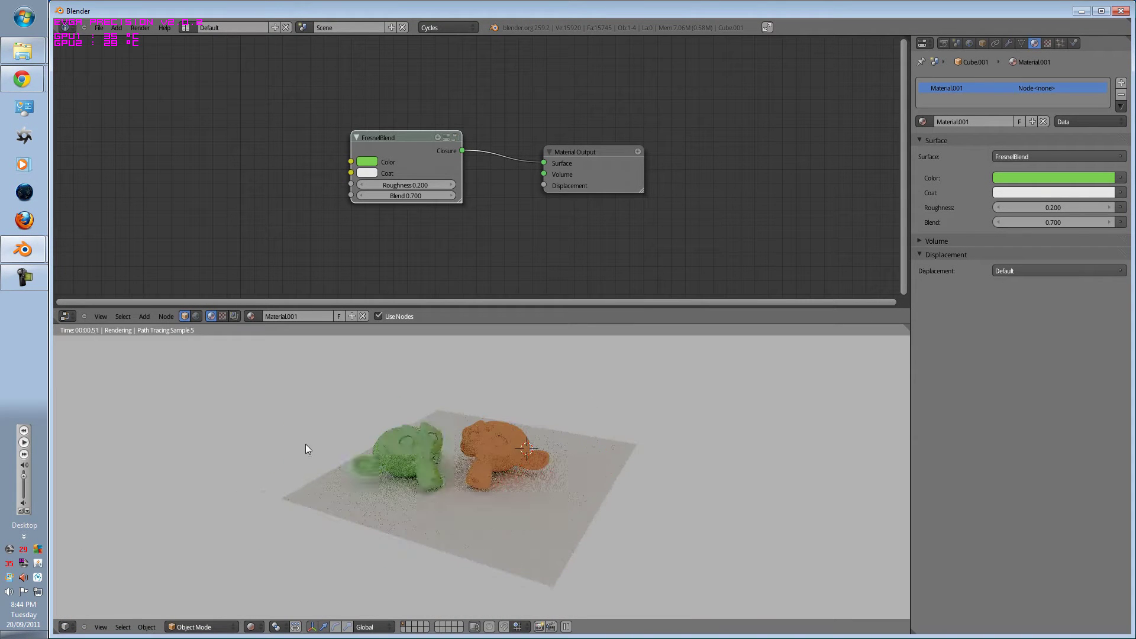
{"action": "scroll", "coordinate": [305, 450], "scroll_direction": "up", "scroll_amount": 2}
Set the Cycles render device to GPU.
{"action": "left_click", "coordinate": [943, 43]}
{"action": "left_click", "coordinate": [996, 126]}
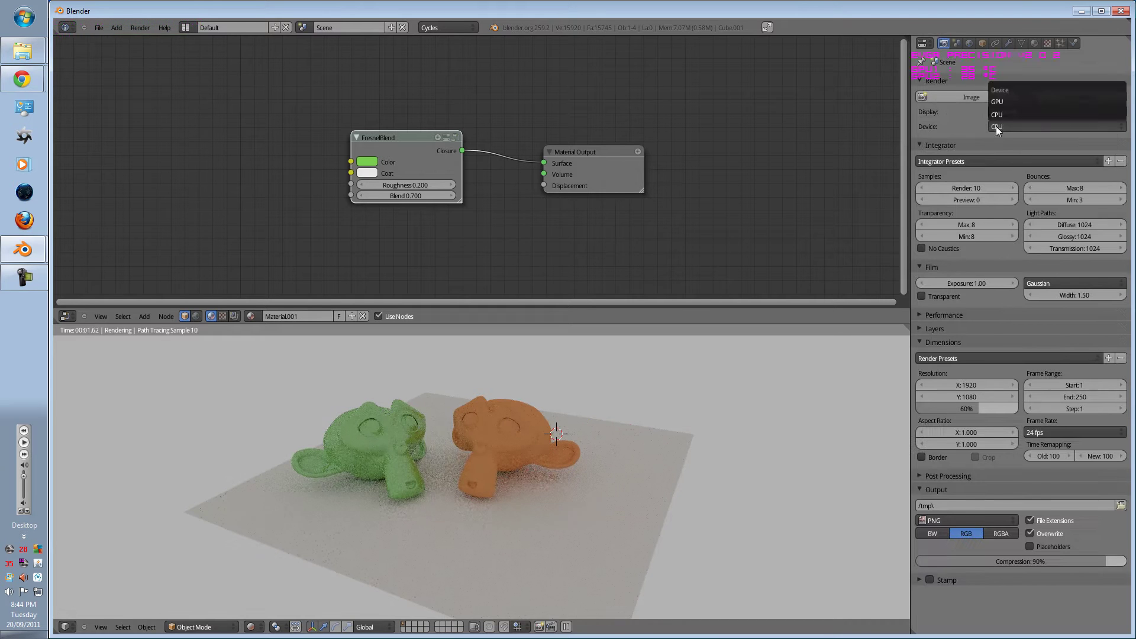
{"action": "left_click", "coordinate": [1006, 100]}
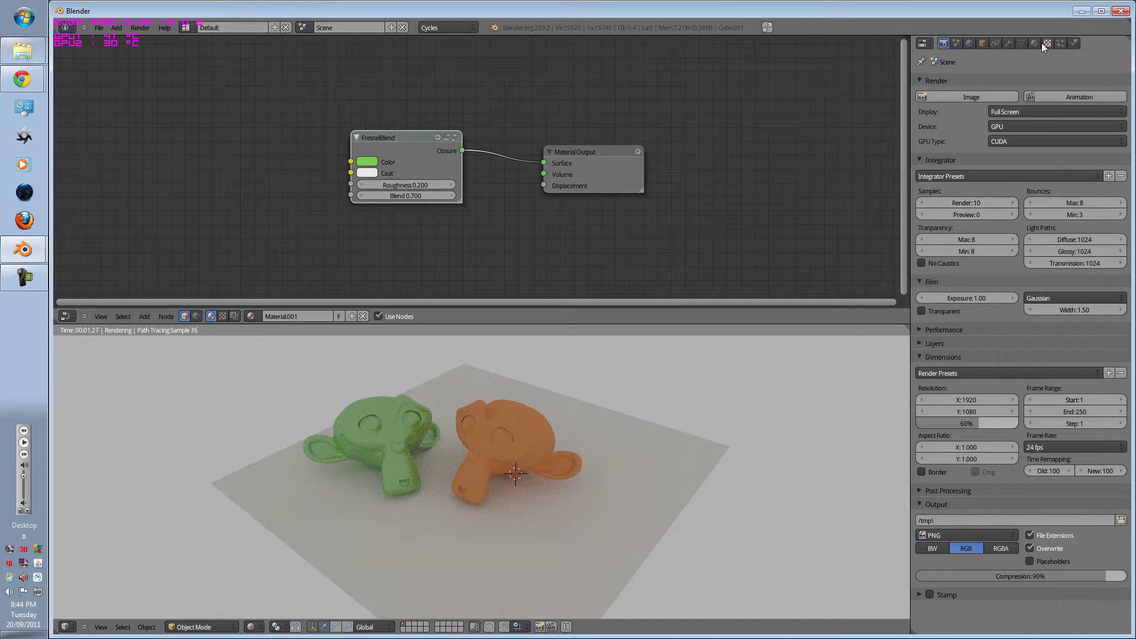
Change the world background colour to a near-white (R 0.893, G 1.000, B 0.987) and set its strength to 0.600.
{"action": "left_click", "coordinate": [969, 43]}
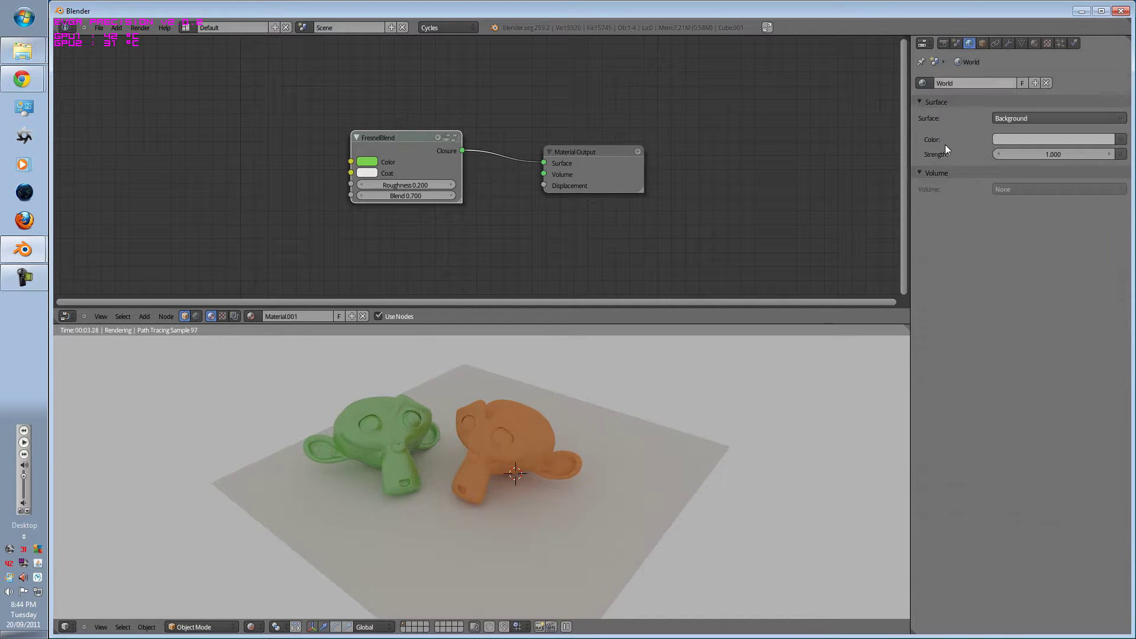
{"action": "left_click", "coordinate": [1016, 137]}
{"action": "left_click", "coordinate": [1019, 167]}
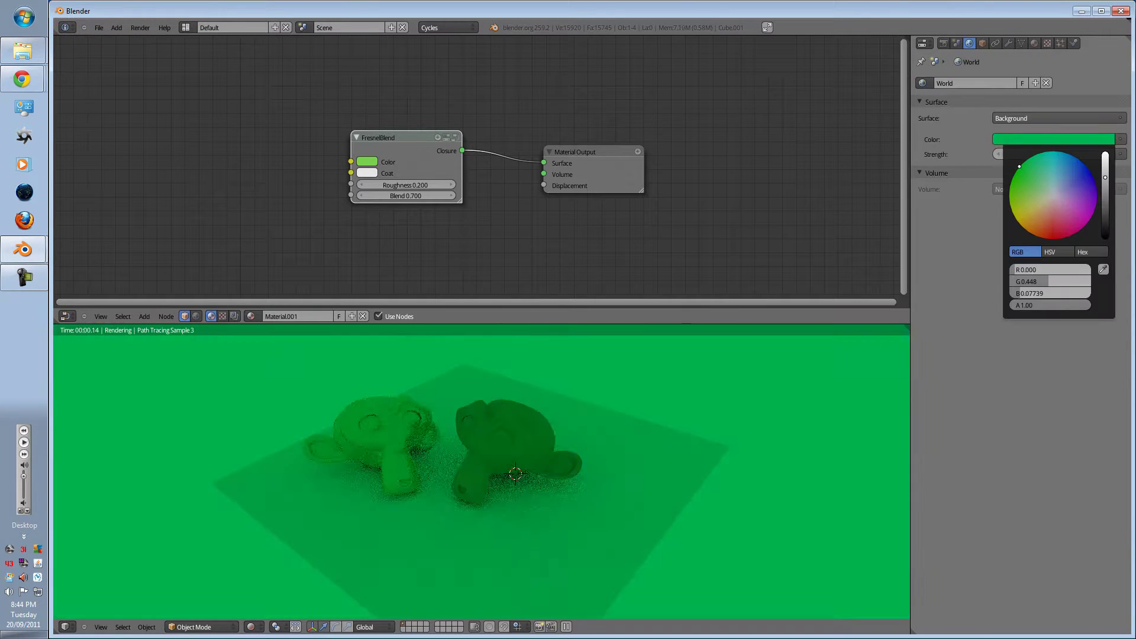
{"action": "mouse_move", "coordinate": [1018, 166]}
{"action": "left_mouse_down"}
{"action": "mouse_move", "coordinate": [1056, 153]}
{"action": "mouse_move", "coordinate": [1089, 168]}
{"action": "mouse_move", "coordinate": [1098, 195]}
{"action": "mouse_move", "coordinate": [1052, 220]}
{"action": "mouse_move", "coordinate": [1010, 208]}
{"action": "mouse_move", "coordinate": [1053, 190]}
{"action": "mouse_move", "coordinate": [1100, 215]}
{"action": "mouse_move", "coordinate": [1099, 257]}
{"action": "mouse_move", "coordinate": [1107, 116]}
{"action": "left_mouse_up"}
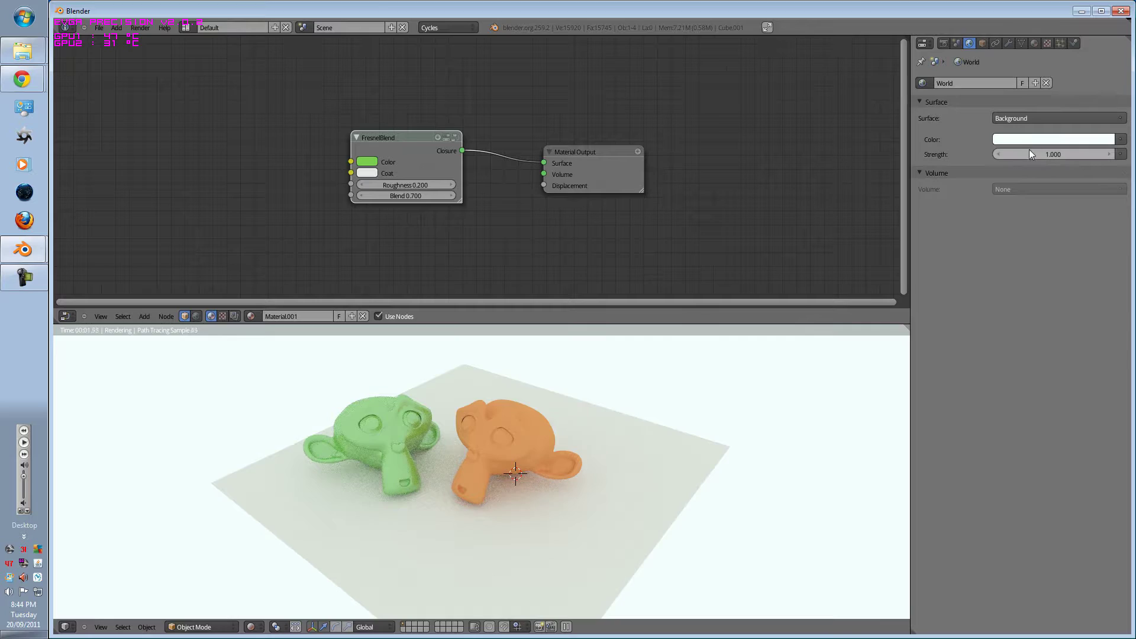
{"action": "mouse_move", "coordinate": [1028, 152]}
{"action": "left_mouse_down"}
{"action": "mouse_move", "coordinate": [1110, 154]}
{"action": "mouse_move", "coordinate": [1018, 152]}
{"action": "left_mouse_up"}
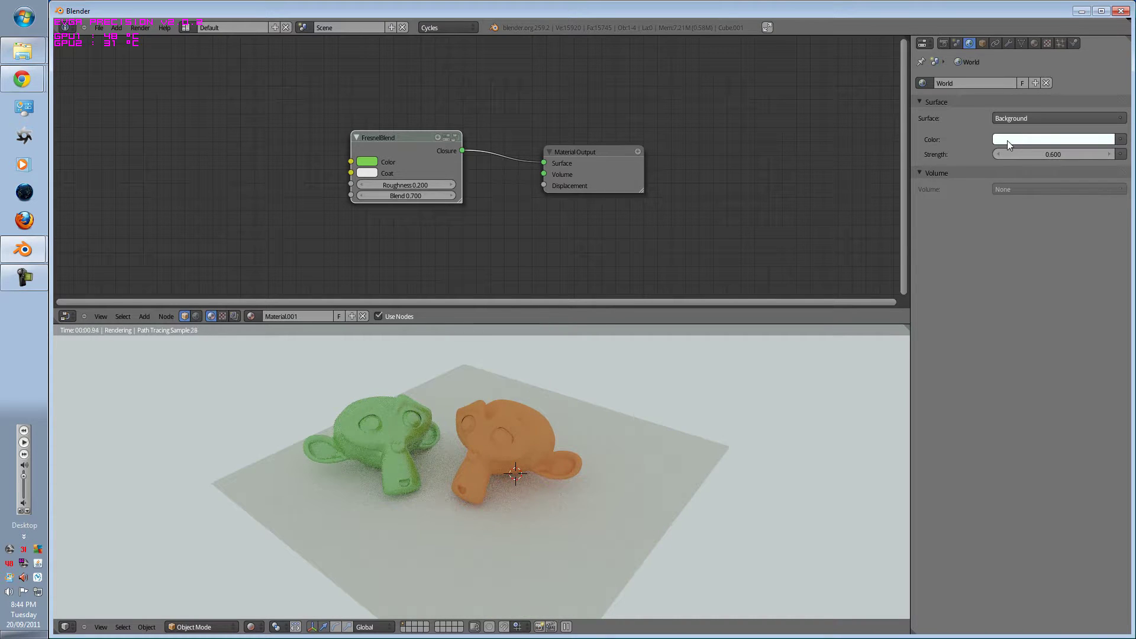
Fine-tune the world background colour near the centre of the colour wheel, keeping it almost white.
{"action": "left_click", "coordinate": [1007, 140]}
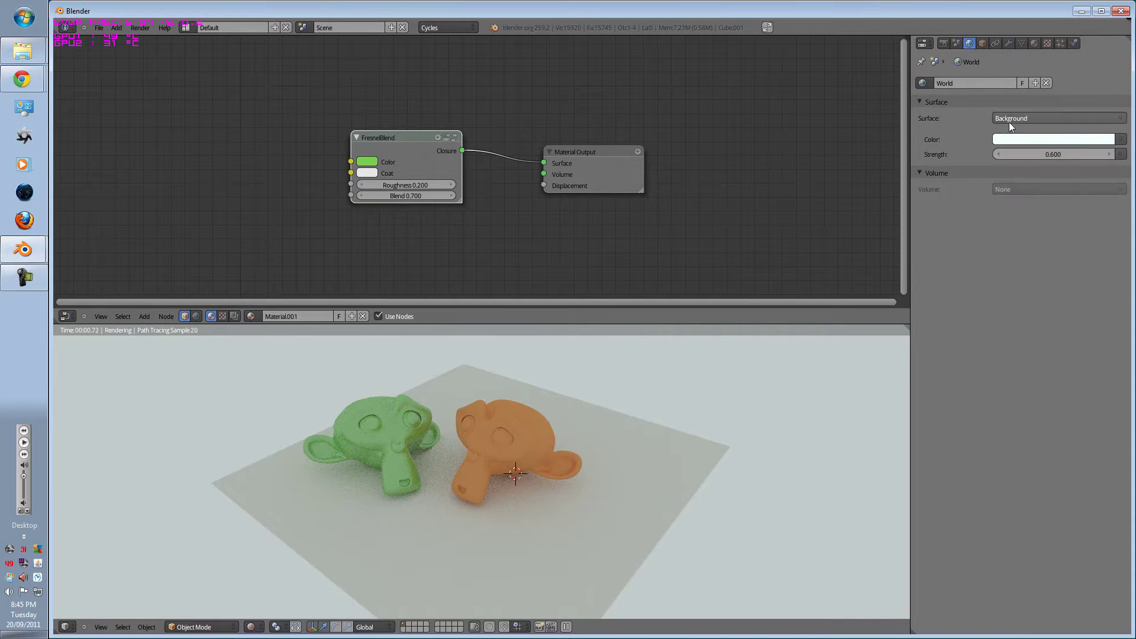
{"action": "left_click", "coordinate": [1008, 121]}
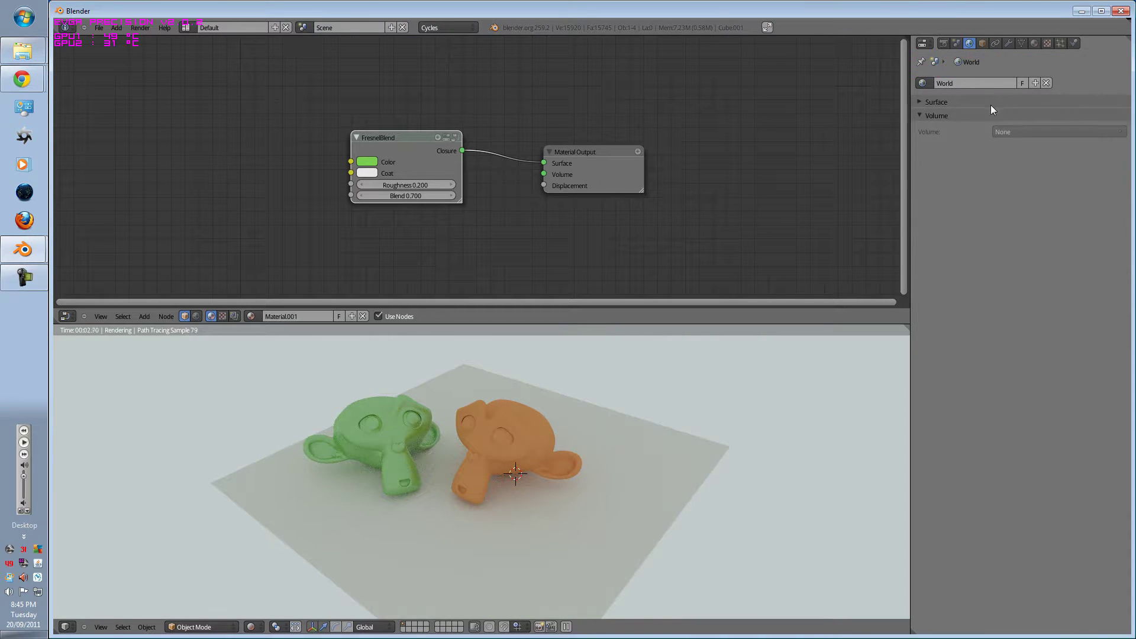
{"action": "scroll", "coordinate": [514, 387], "scroll_direction": "up", "scroll_amount": 4}
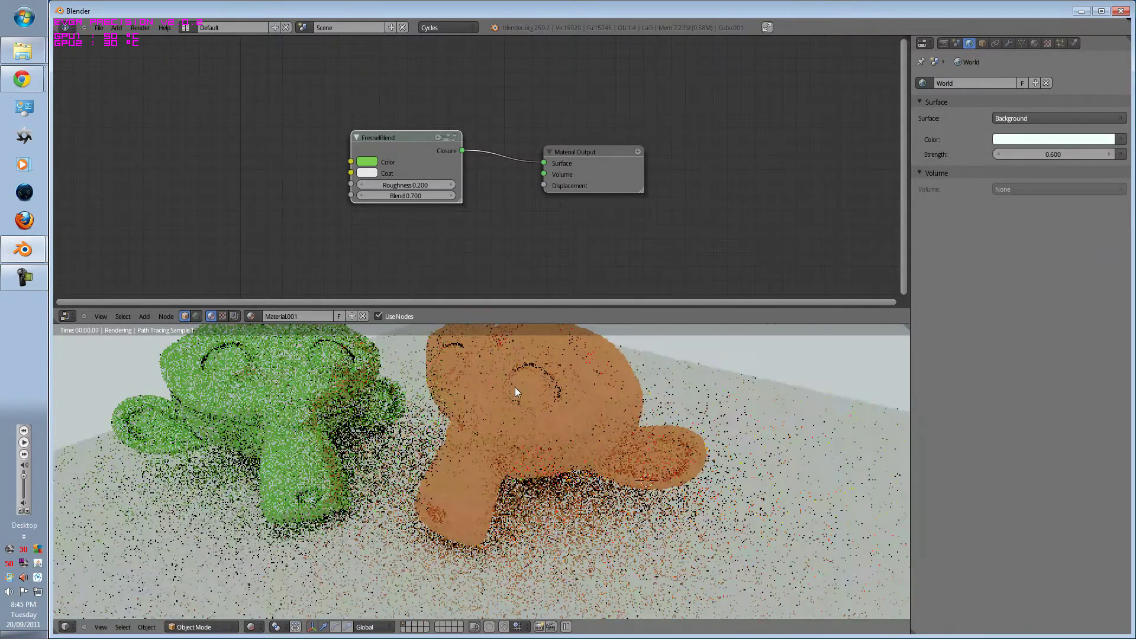
{"action": "scroll", "coordinate": [502, 390], "scroll_direction": "down", "scroll_amount": 2}
{"action": "left_click", "coordinate": [1017, 140]}
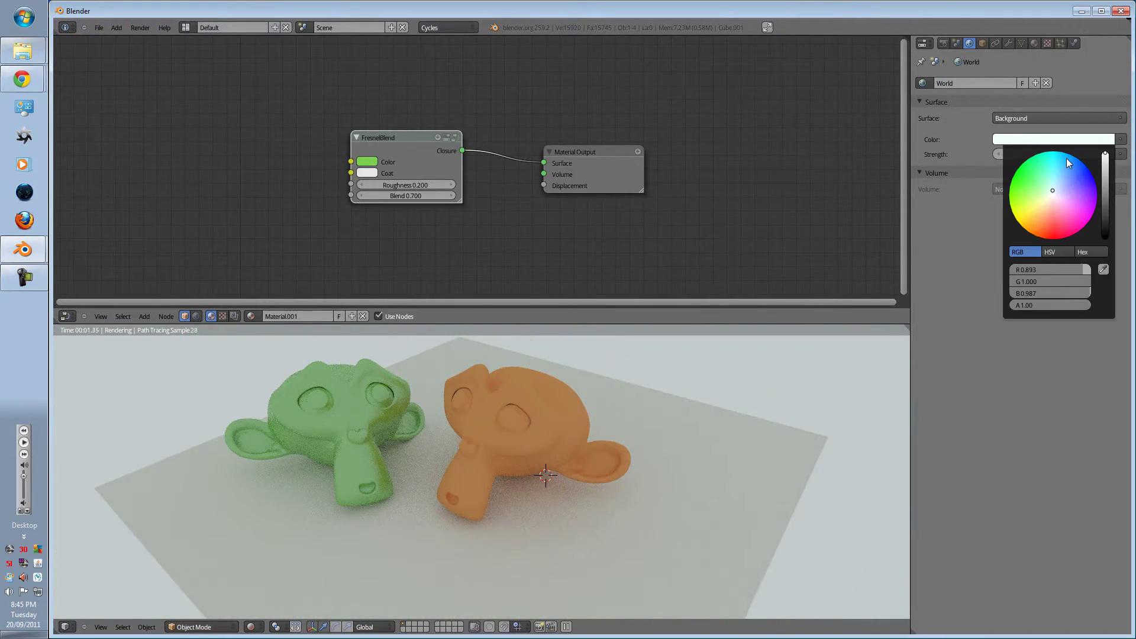
{"action": "mouse_move", "coordinate": [1047, 189]}
{"action": "left_mouse_down"}
{"action": "mouse_move", "coordinate": [1051, 178]}
{"action": "mouse_move", "coordinate": [1052, 193]}
{"action": "left_mouse_up"}
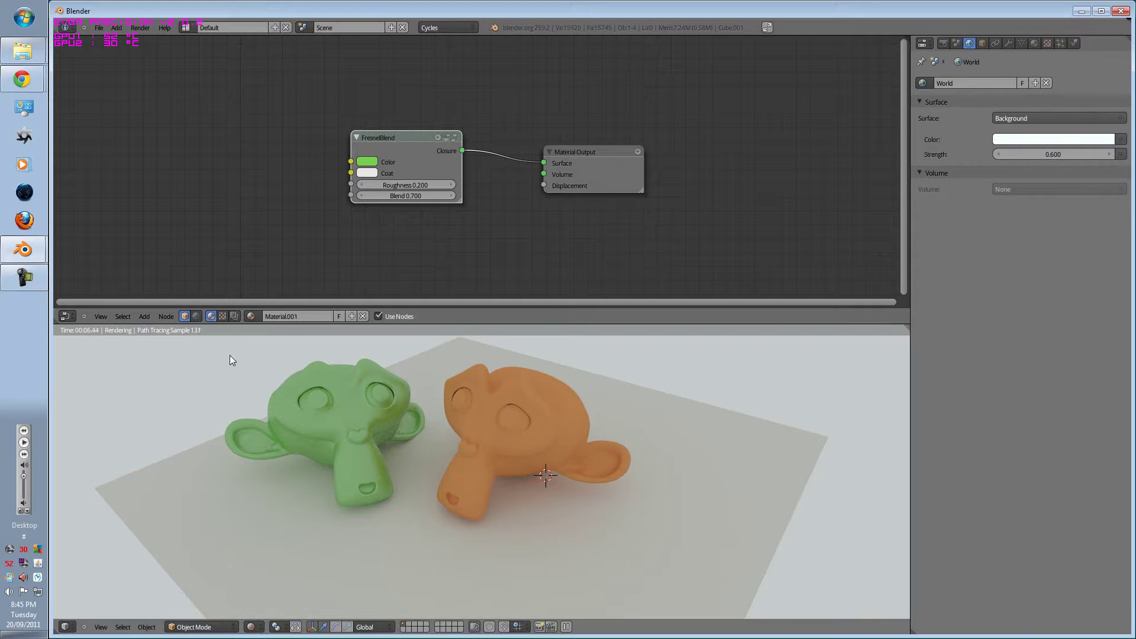
Select the ground plane and scale it up so that it extends far beyond both monkey heads.
{"action": "middle_click_drag", "start_coordinate": [272, 368], "coordinate": [457, 428]}
{"action": "right_click", "coordinate": [459, 485]}
{"action": "scroll", "coordinate": [459, 484], "scroll_direction": "down", "scroll_amount": 3}
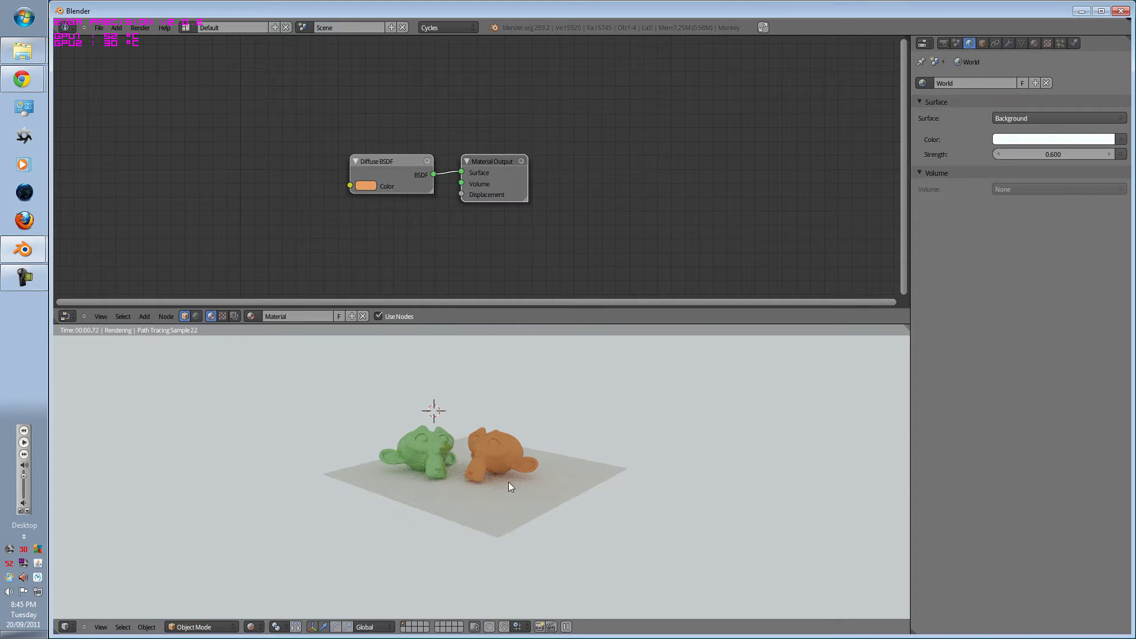
{"action": "key", "text": "s"}
{"action": "right_click", "coordinate": [579, 464]}
{"action": "right_click", "coordinate": [520, 487]}
{"action": "key", "text": "s"}
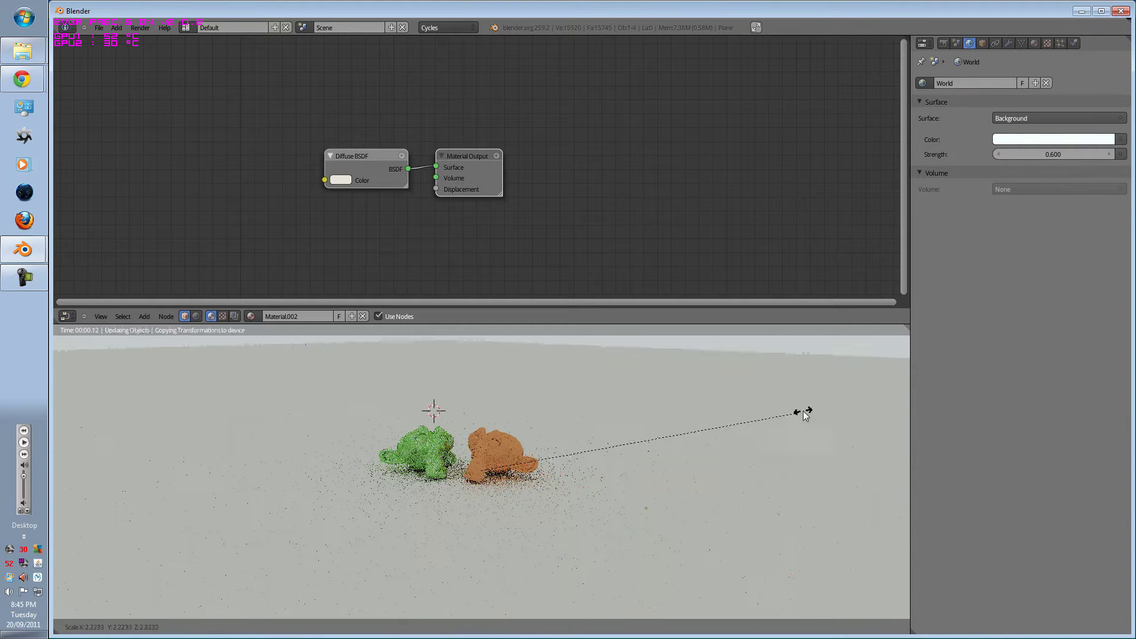
{"action": "left_click", "coordinate": [924, 372]}
Select the green monkey head, change its material surface to Glossy BSDF and set the roughness to -46.700.
{"action": "scroll", "coordinate": [442, 452], "scroll_direction": "up", "scroll_amount": 5}
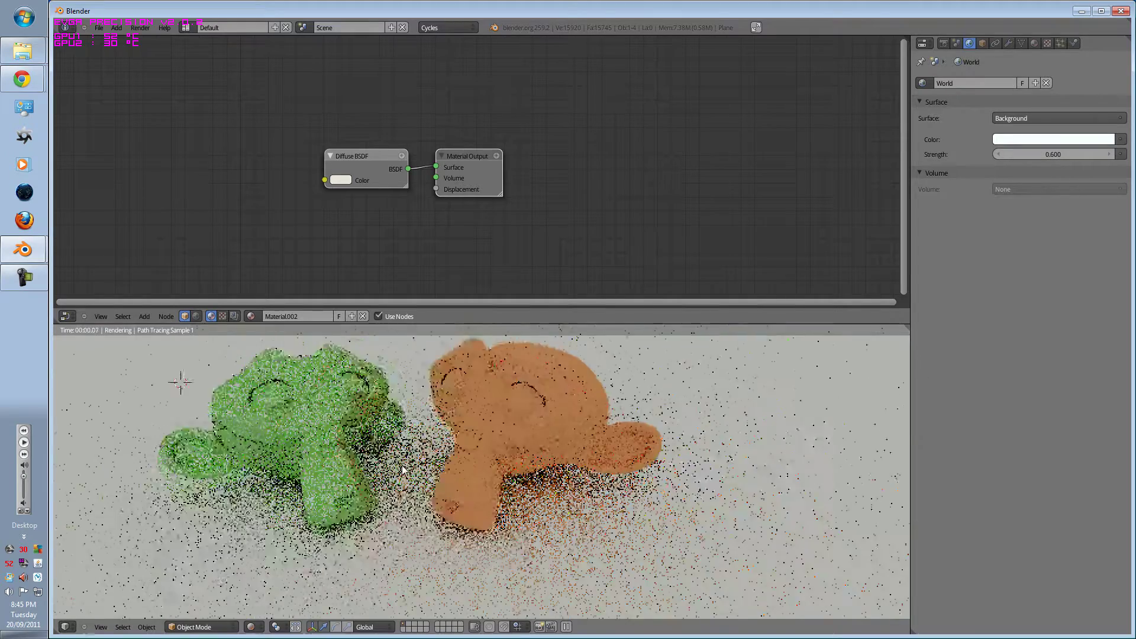
{"action": "left_click", "coordinate": [236, 515]}
{"action": "right_click", "coordinate": [337, 392]}
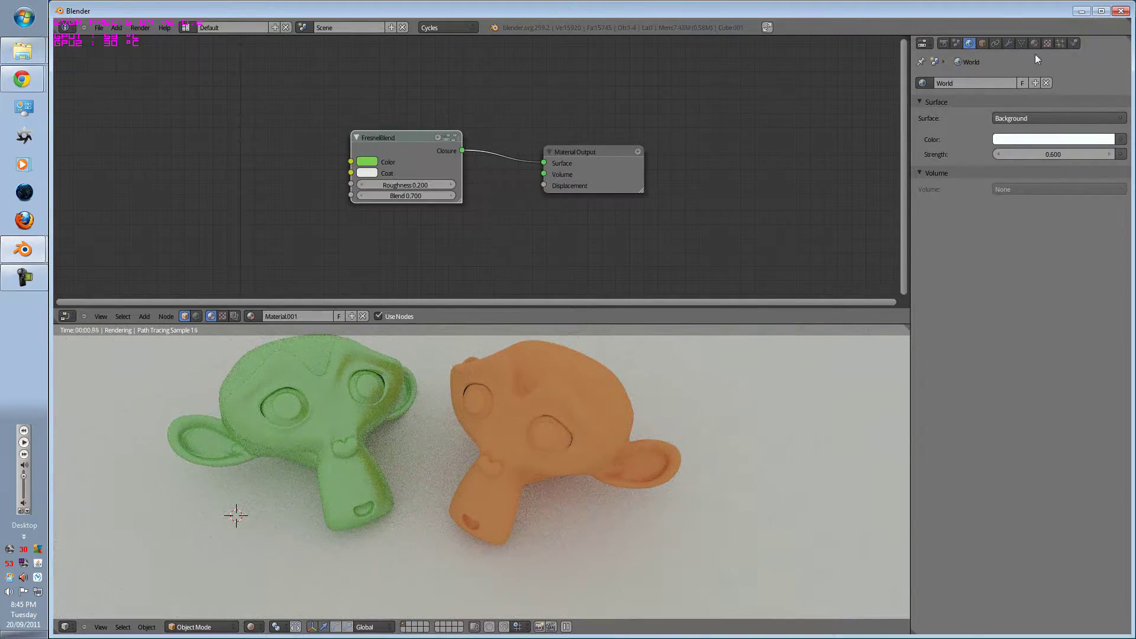
{"action": "left_click", "coordinate": [1033, 43]}
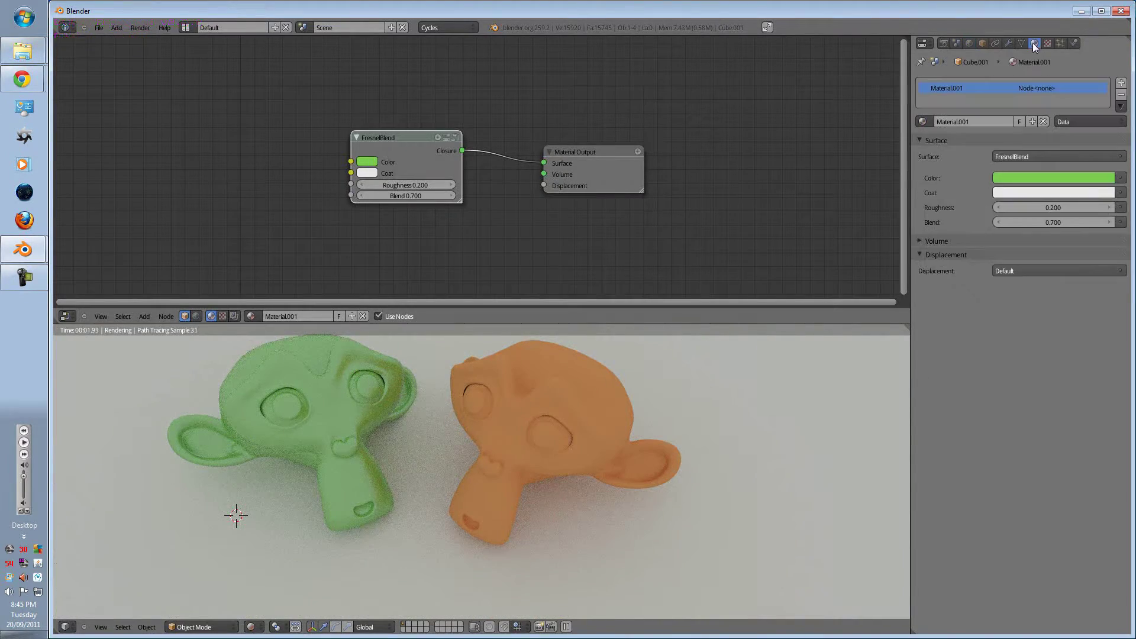
{"action": "left_click", "coordinate": [1006, 157]}
{"action": "left_click", "coordinate": [1002, 214]}
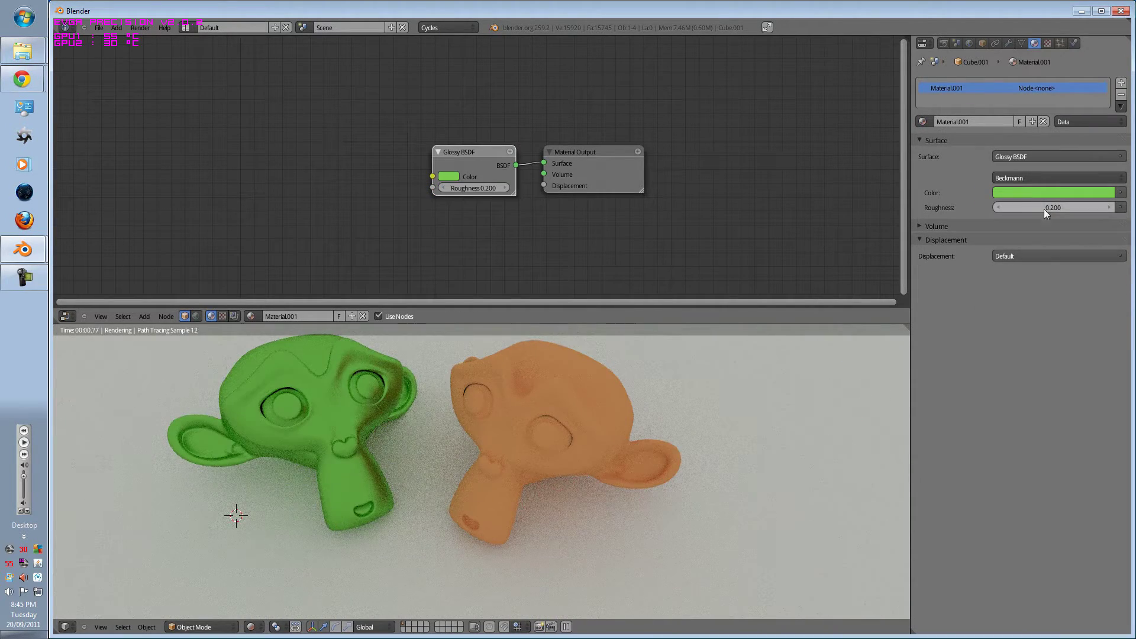
{"action": "left_click_drag", "start_coordinate": [1044, 208], "coordinate": [827, 214]}
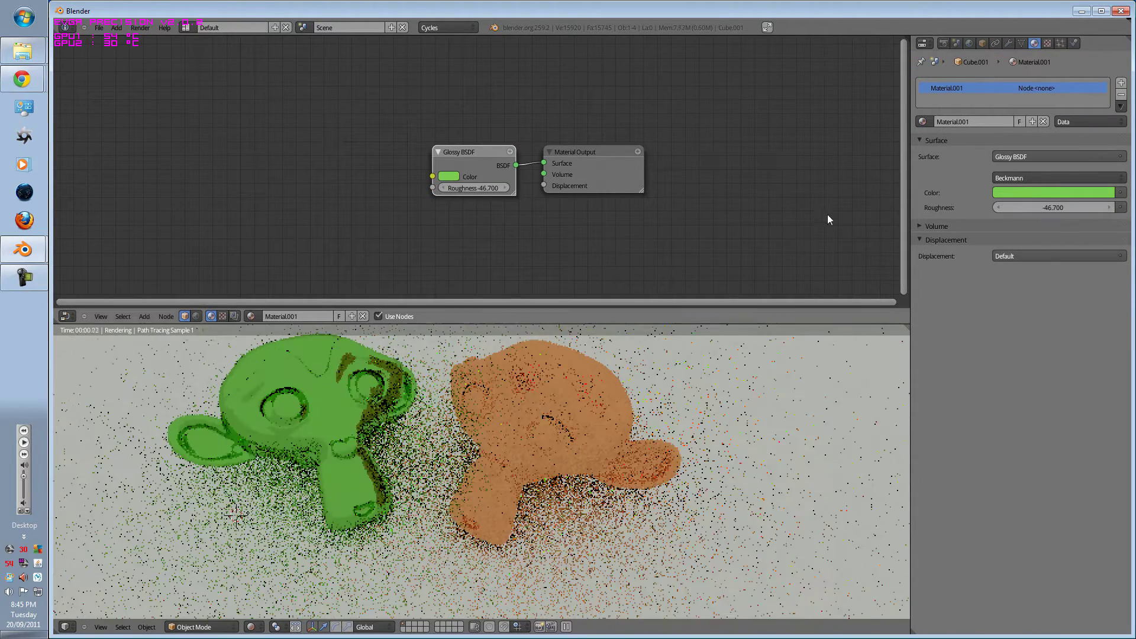
Change the Glossy BSDF colour of the green monkey head to white.
{"action": "left_click", "coordinate": [1014, 194]}
{"action": "left_click_drag", "start_coordinate": [1107, 221], "coordinate": [1104, 198]}
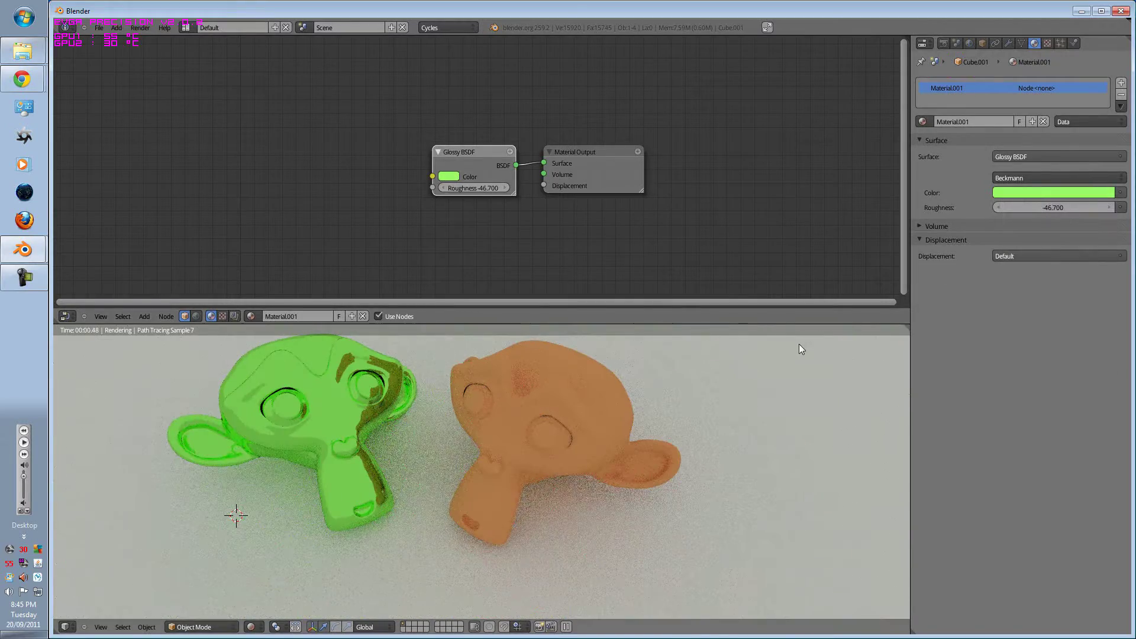
{"action": "left_click", "coordinate": [1080, 192]}
{"action": "left_click", "coordinate": [1047, 237]}
{"action": "left_click", "coordinate": [1052, 192]}
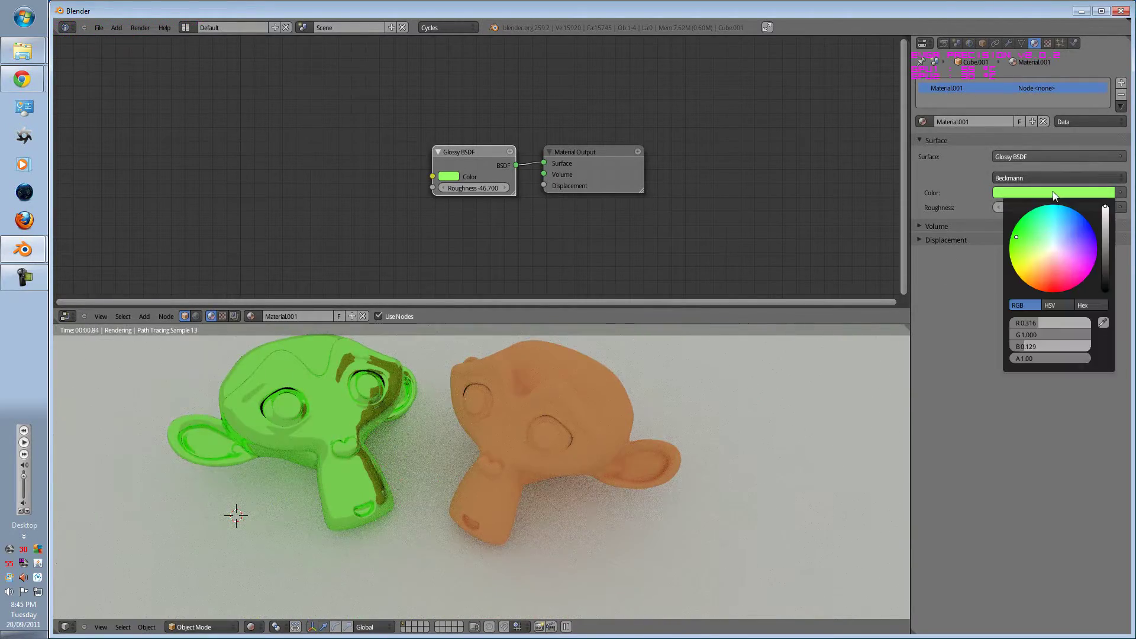
{"action": "left_click", "coordinate": [1053, 243]}
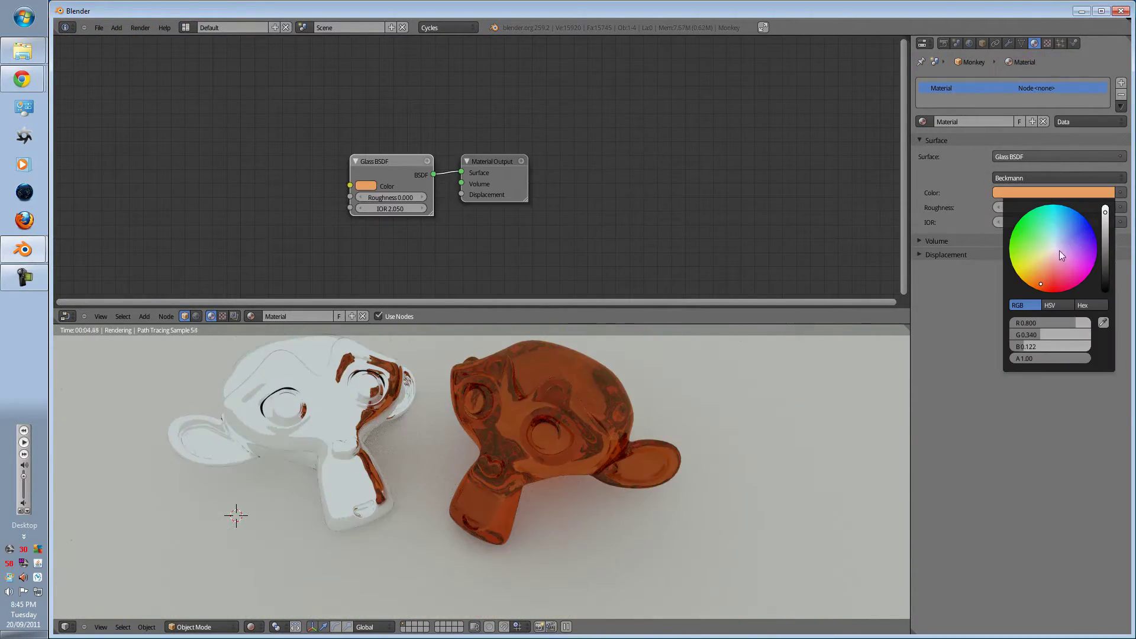
Change the Glass BSDF colour of the orange monkey head to off-white.
{"action": "left_click_drag", "start_coordinate": [1059, 251], "coordinate": [1049, 250]}
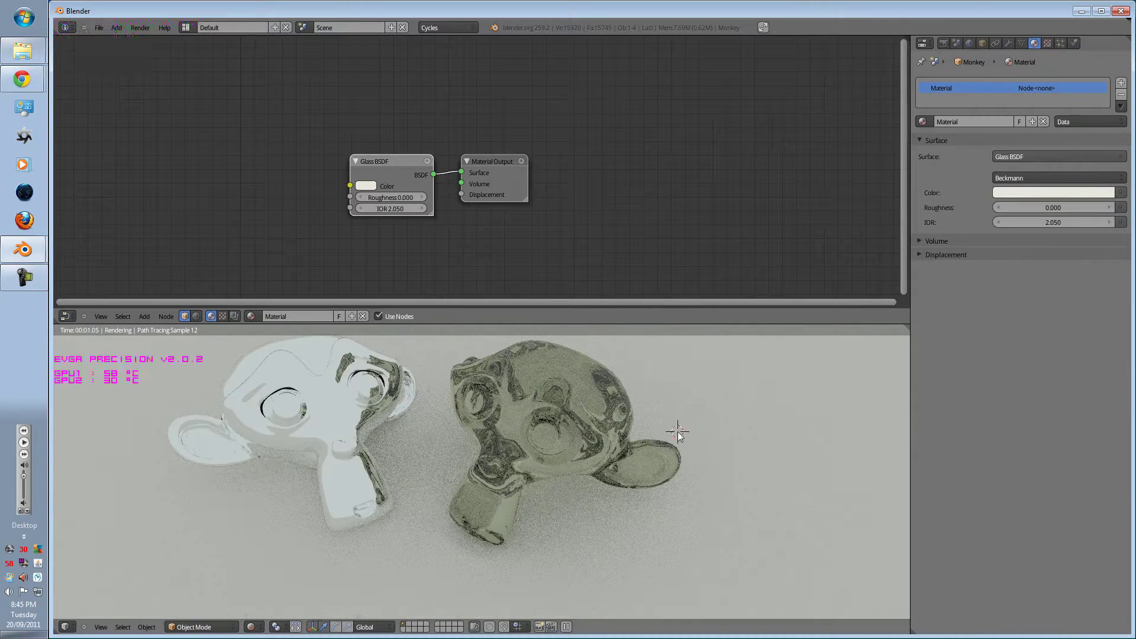
{"action": "scroll", "coordinate": [498, 471], "scroll_direction": "down", "scroll_amount": 5}
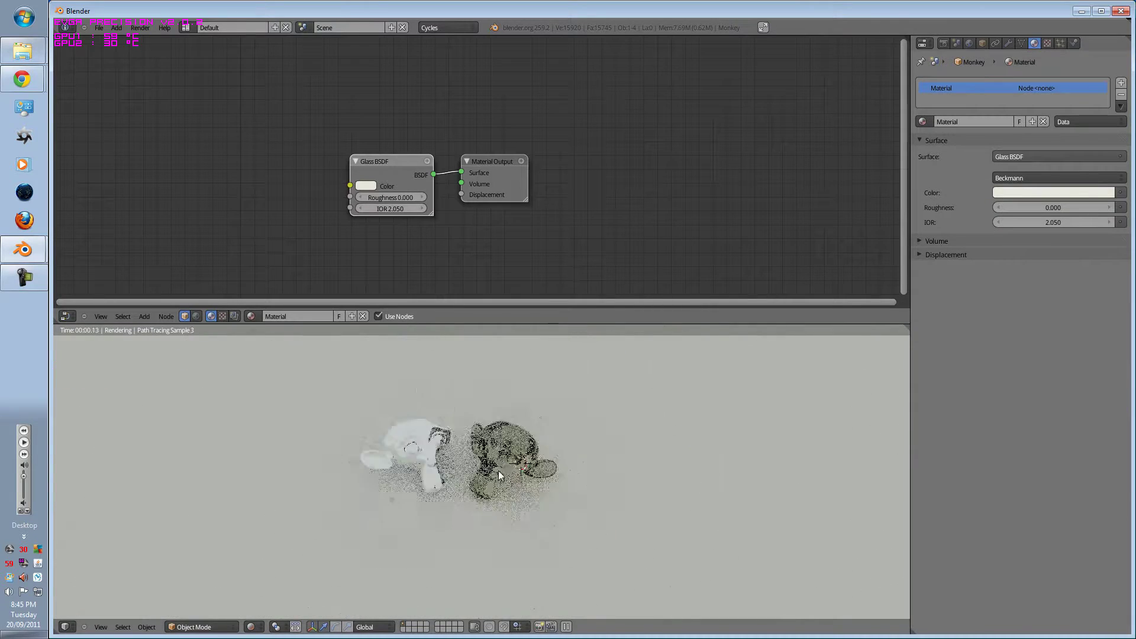
{"action": "middle_click_drag", "start_coordinate": [490, 401], "coordinate": [570, 383]}
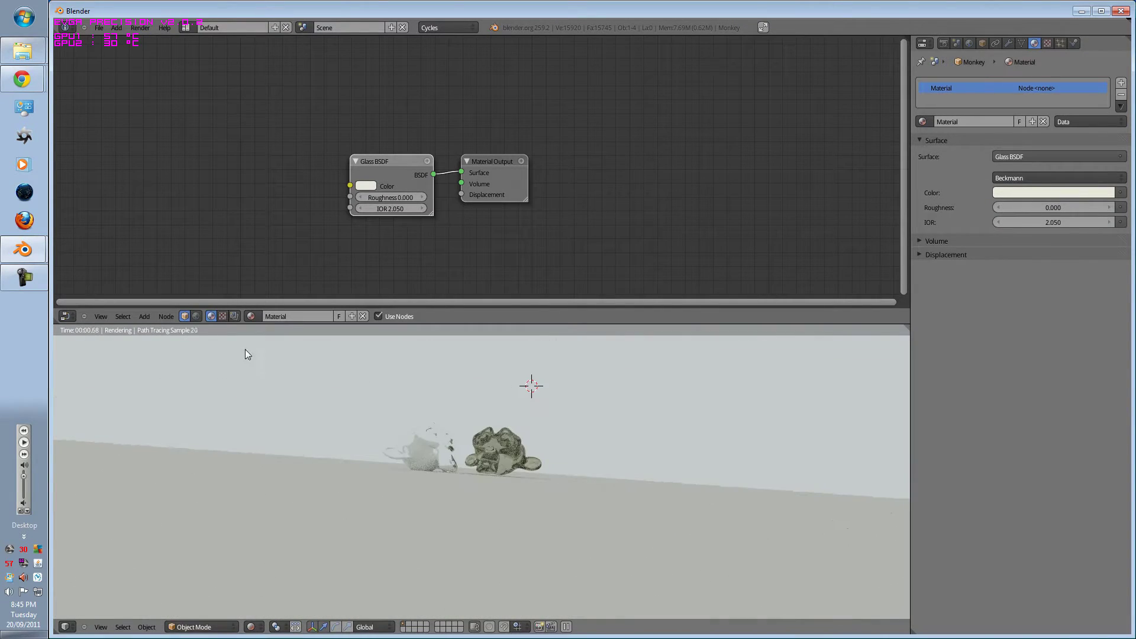
Show the world's shader nodes in the node editor and reposition the World Output and Background nodes.
{"action": "left_click", "coordinate": [197, 316]}
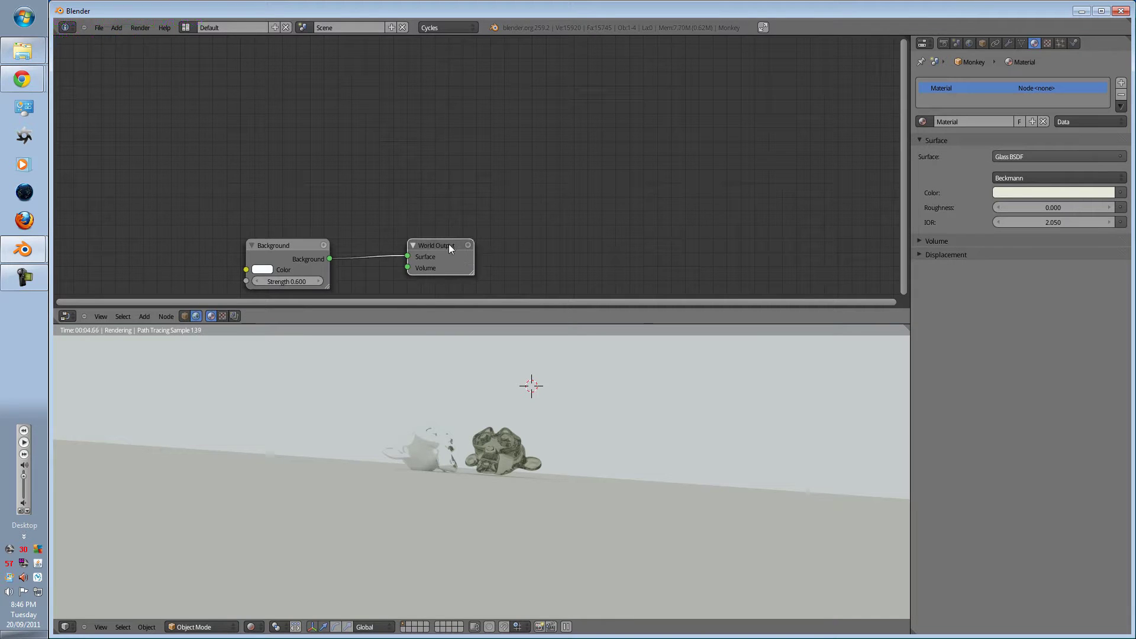
{"action": "left_click_drag", "start_coordinate": [448, 248], "coordinate": [505, 222]}
{"action": "left_click_drag", "start_coordinate": [296, 255], "coordinate": [352, 189]}
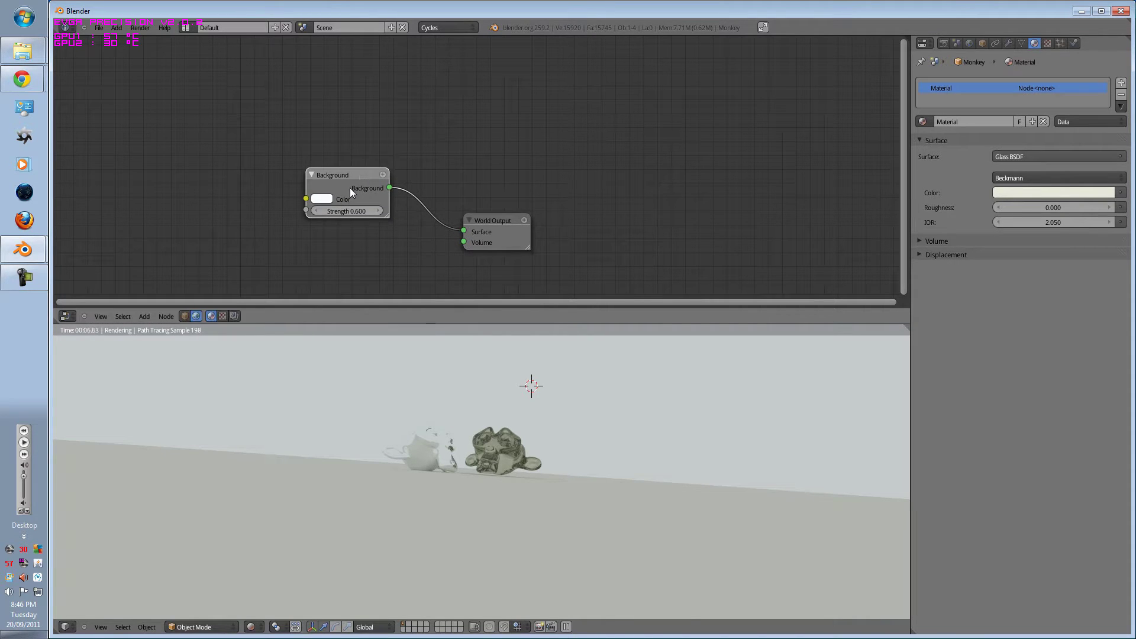
{"action": "key", "text": "x"}
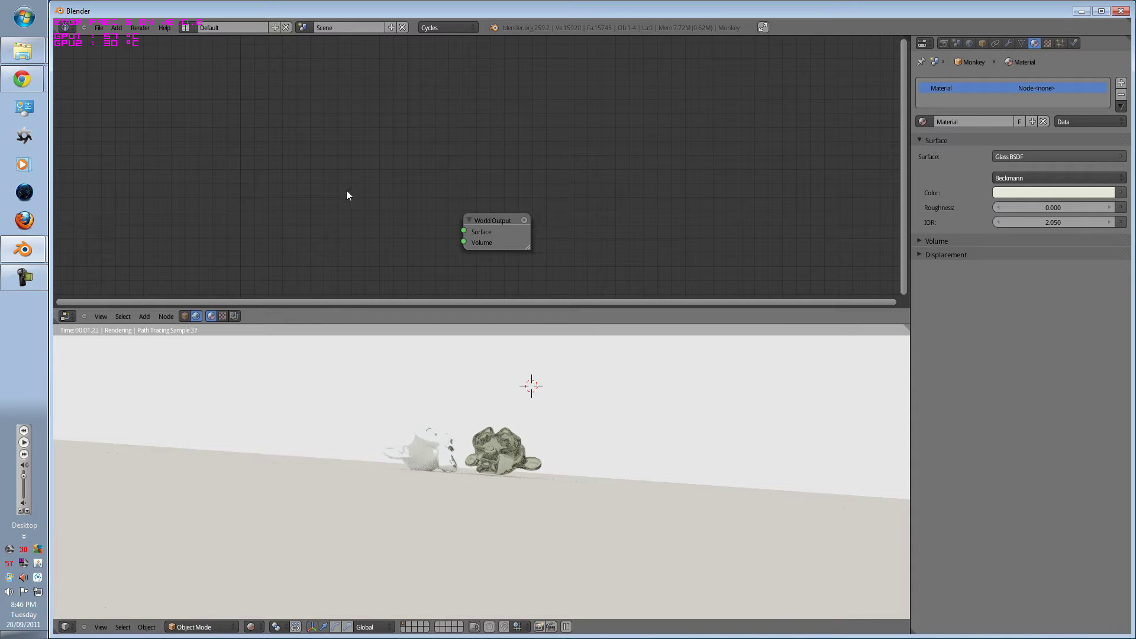
{"action": "key", "text": "ctrl+z"}
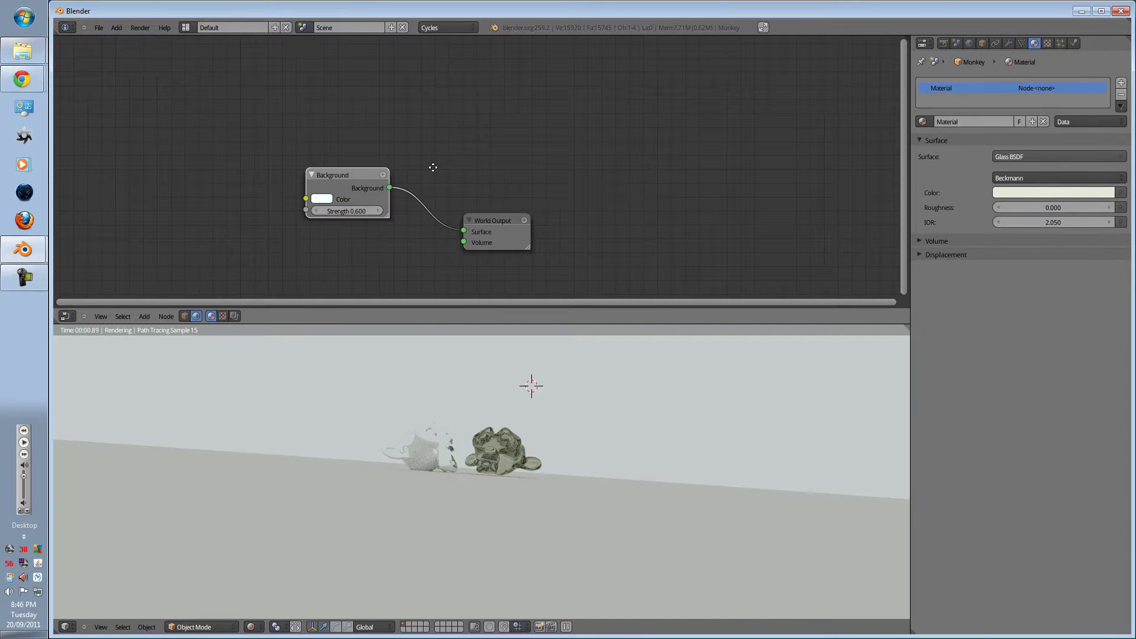
Add an Image Texture node beside the Background node and link its Color output to the Background's Color input.
{"action": "key", "text": "Home"}
{"action": "key", "text": "shift+a"}
{"action": "key", "text": "shift+a"}
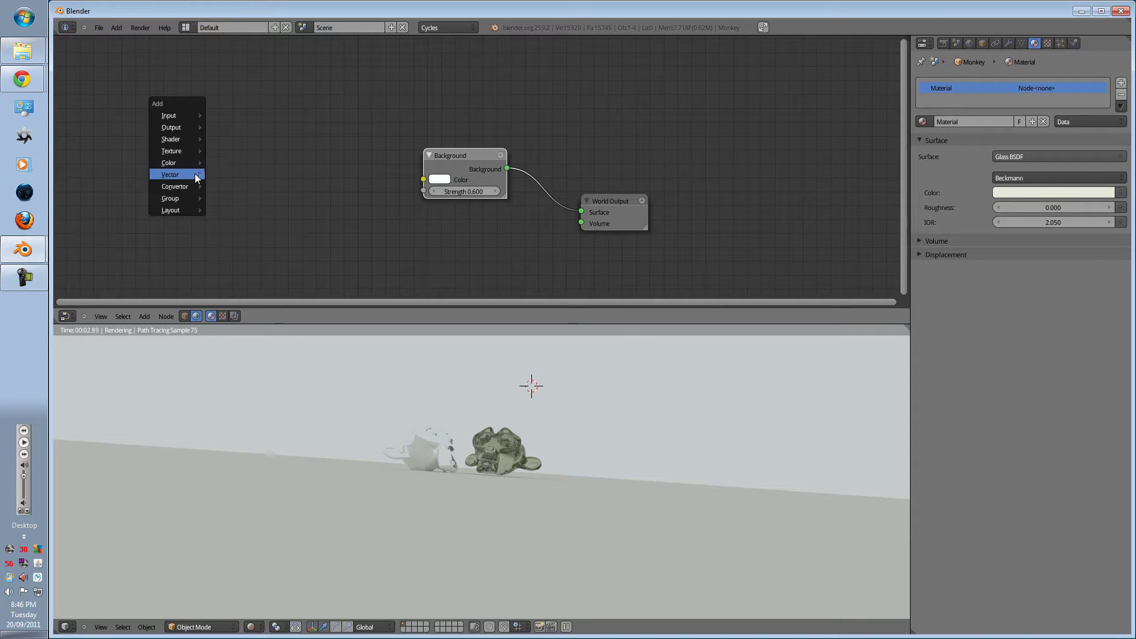
{"action": "mouse_move", "coordinate": [186, 174]}
{"action": "mouse_move", "coordinate": [174, 155]}
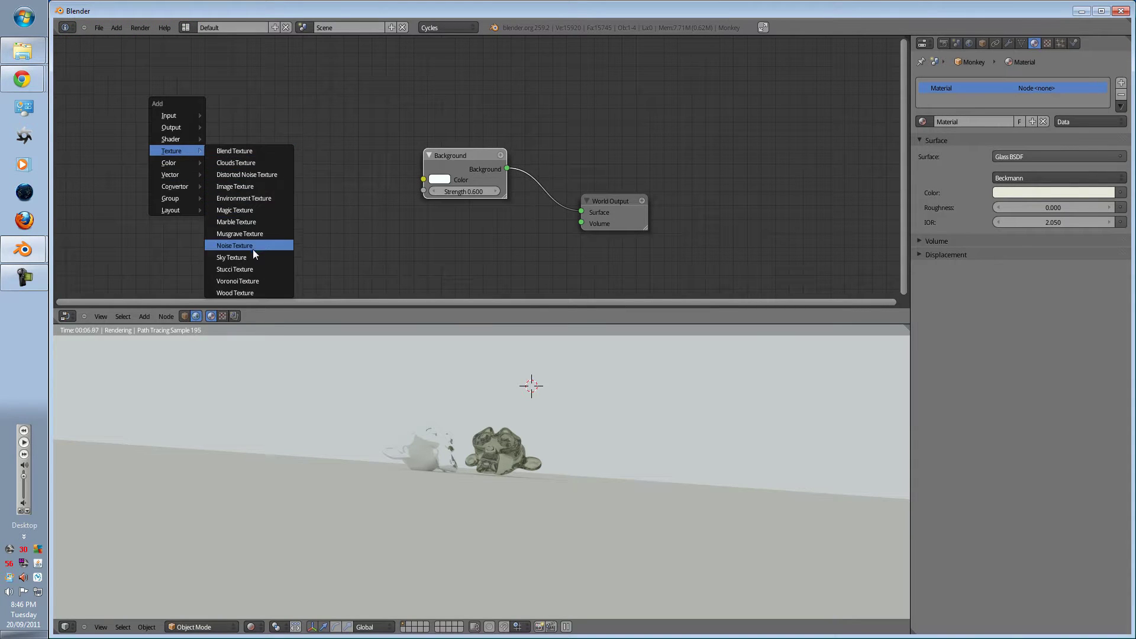
{"action": "left_click", "coordinate": [244, 185]}
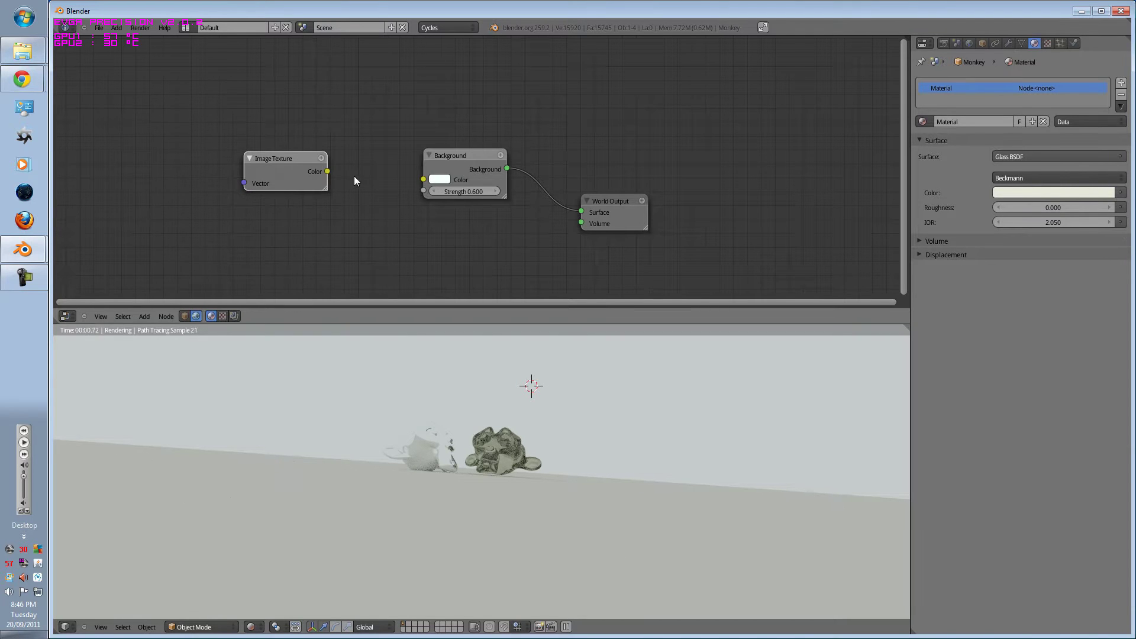
{"action": "left_click_drag", "start_coordinate": [327, 171], "coordinate": [423, 180]}
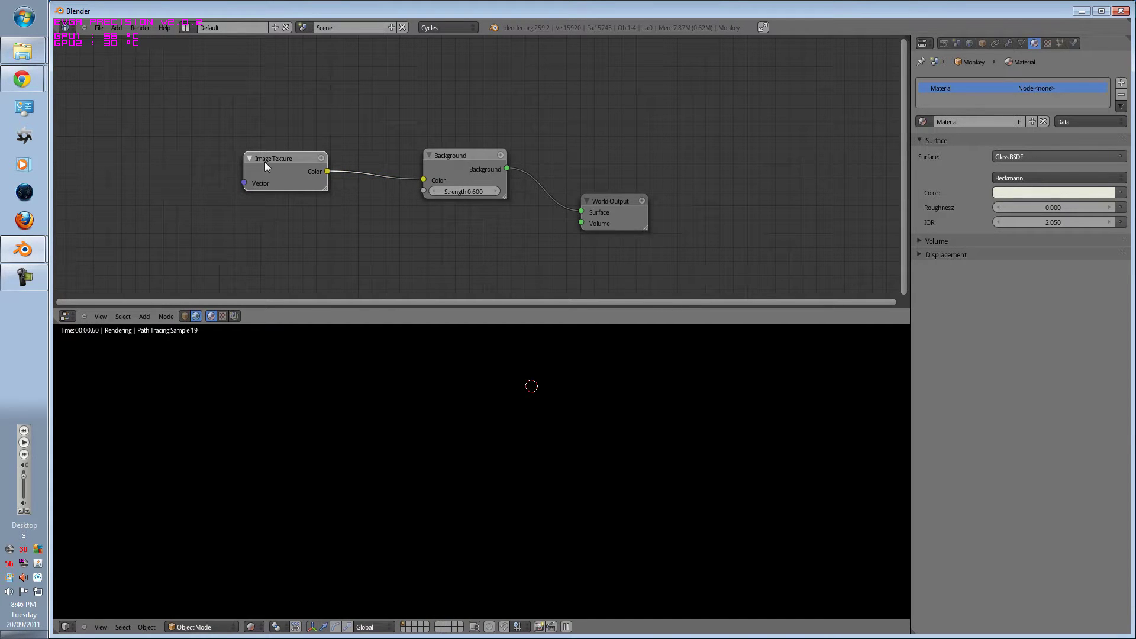
{"action": "left_click_drag", "start_coordinate": [264, 162], "coordinate": [309, 166]}
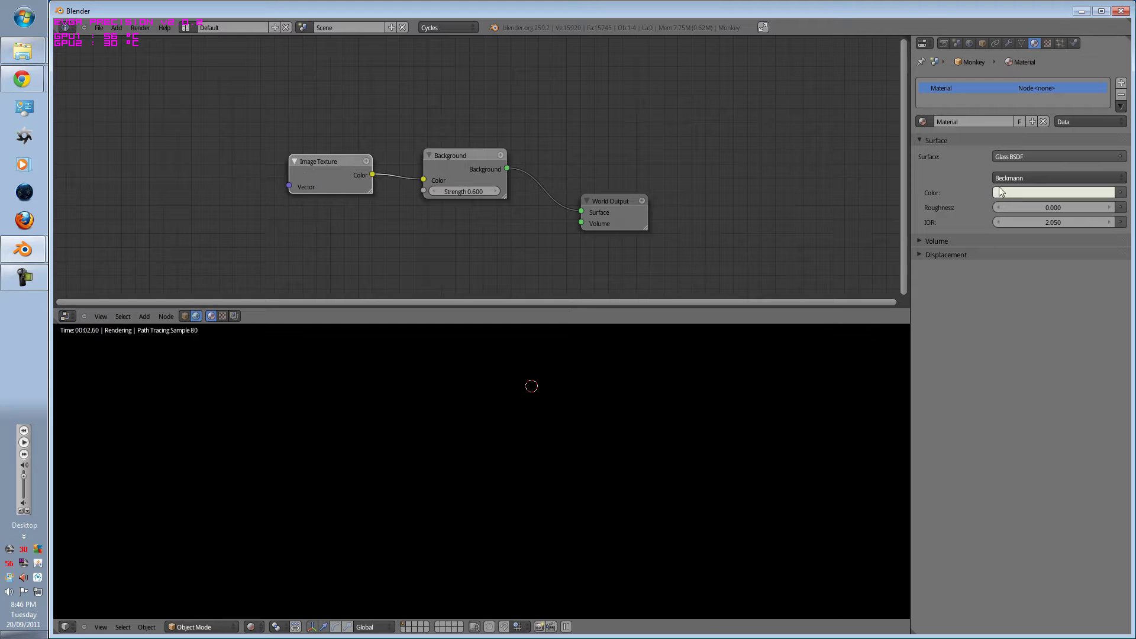
Load Room_Lrg.hdr from the HDRs folder as the image of the world's Image Texture.
{"action": "left_click", "coordinate": [968, 44]}
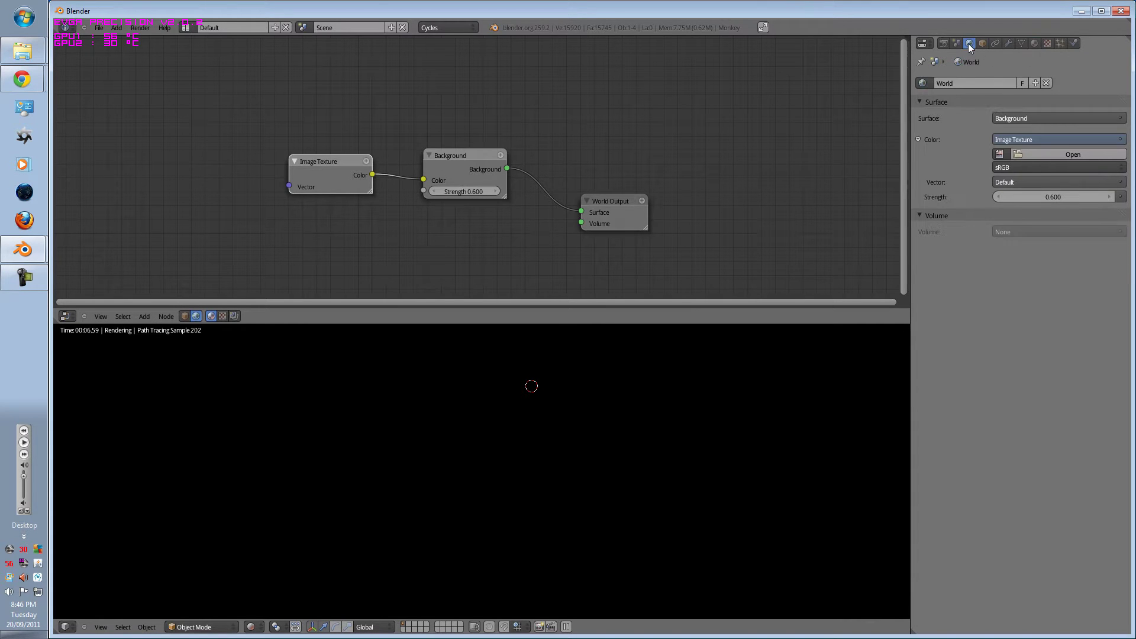
{"action": "left_click", "coordinate": [1052, 154]}
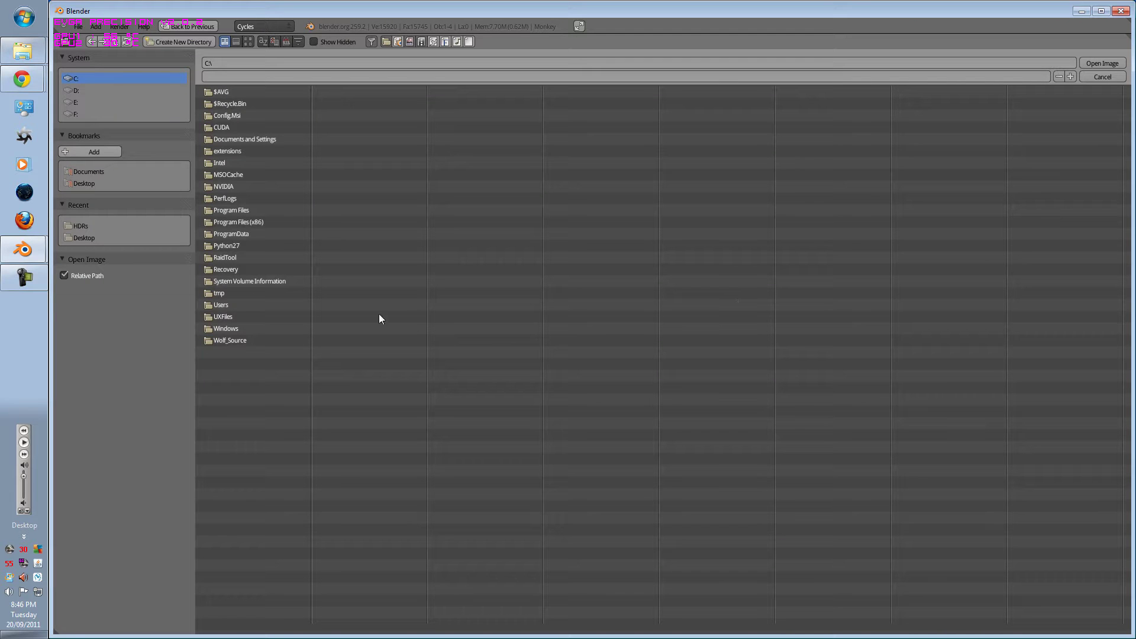
{"action": "left_click", "coordinate": [80, 226]}
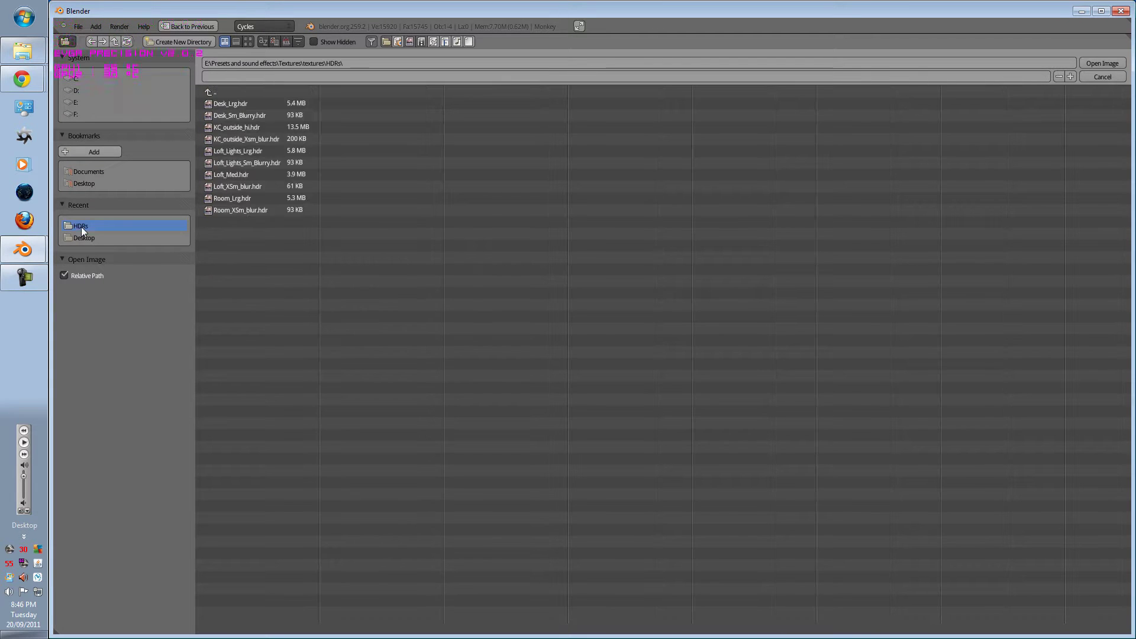
{"action": "left_click", "coordinate": [274, 197]}
{"action": "left_click", "coordinate": [1109, 64]}
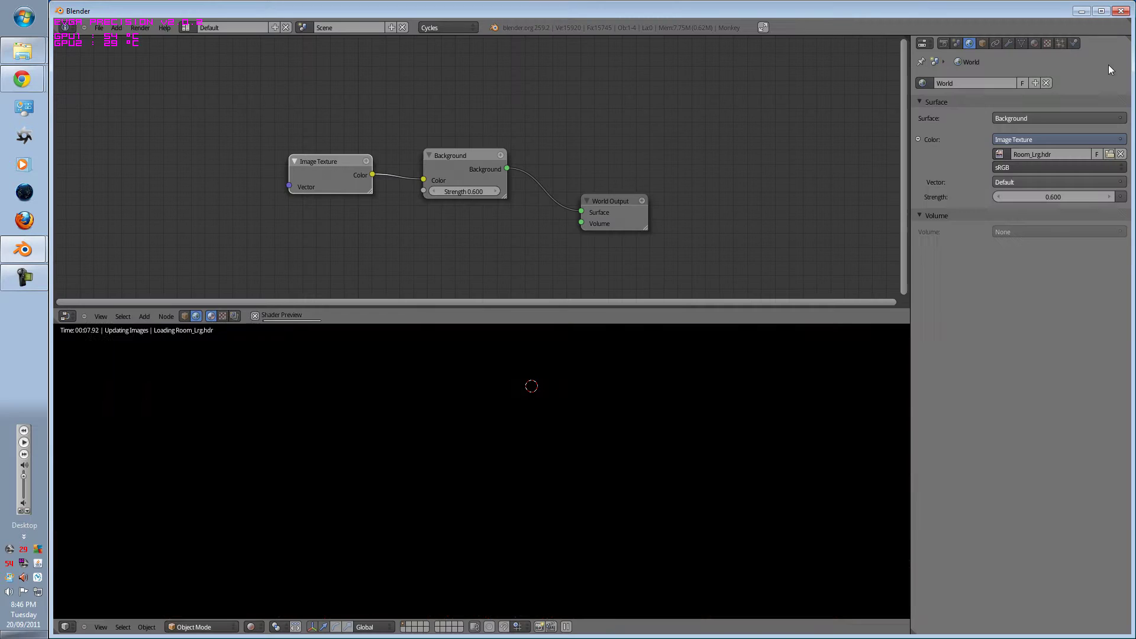
Examine the HDR background around the monkey heads, switching the 3D view between solid and rendered shading.
{"action": "middle_click_drag", "start_coordinate": [513, 422], "coordinate": [439, 472]}
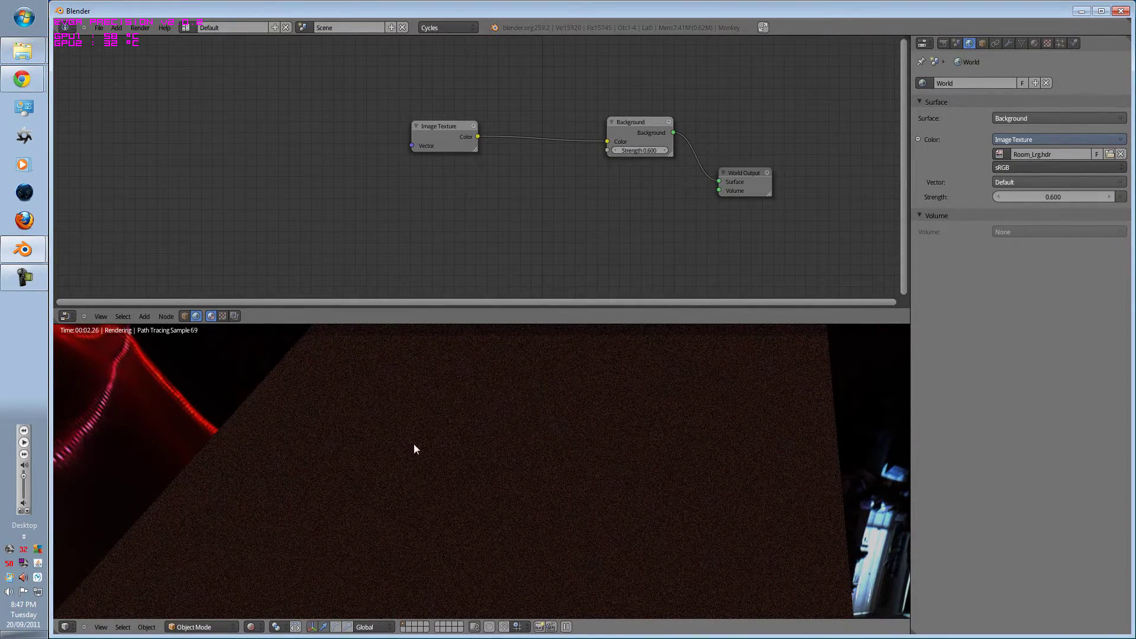
{"action": "mouse_move", "coordinate": [522, 480]}
{"action": "middle_mouse_down"}
{"action": "mouse_move", "coordinate": [530, 406]}
{"action": "mouse_move", "coordinate": [721, 414]}
{"action": "mouse_move", "coordinate": [708, 524]}
{"action": "mouse_move", "coordinate": [393, 431]}
{"action": "mouse_move", "coordinate": [445, 486]}
{"action": "mouse_move", "coordinate": [393, 416]}
{"action": "mouse_move", "coordinate": [425, 428]}
{"action": "mouse_move", "coordinate": [456, 460]}
{"action": "mouse_move", "coordinate": [420, 394]}
{"action": "mouse_move", "coordinate": [322, 375]}
{"action": "mouse_move", "coordinate": [559, 436]}
{"action": "mouse_move", "coordinate": [290, 399]}
{"action": "mouse_move", "coordinate": [424, 534]}
{"action": "mouse_move", "coordinate": [474, 541]}
{"action": "mouse_move", "coordinate": [428, 461]}
{"action": "mouse_move", "coordinate": [690, 525]}
{"action": "mouse_move", "coordinate": [418, 398]}
{"action": "middle_mouse_up"}
{"action": "key", "text": "z"}
{"action": "key", "text": "z"}
{"action": "scroll", "coordinate": [569, 438], "scroll_direction": "down", "scroll_amount": 5}
{"action": "key", "text": "z"}
{"action": "key", "text": "z"}
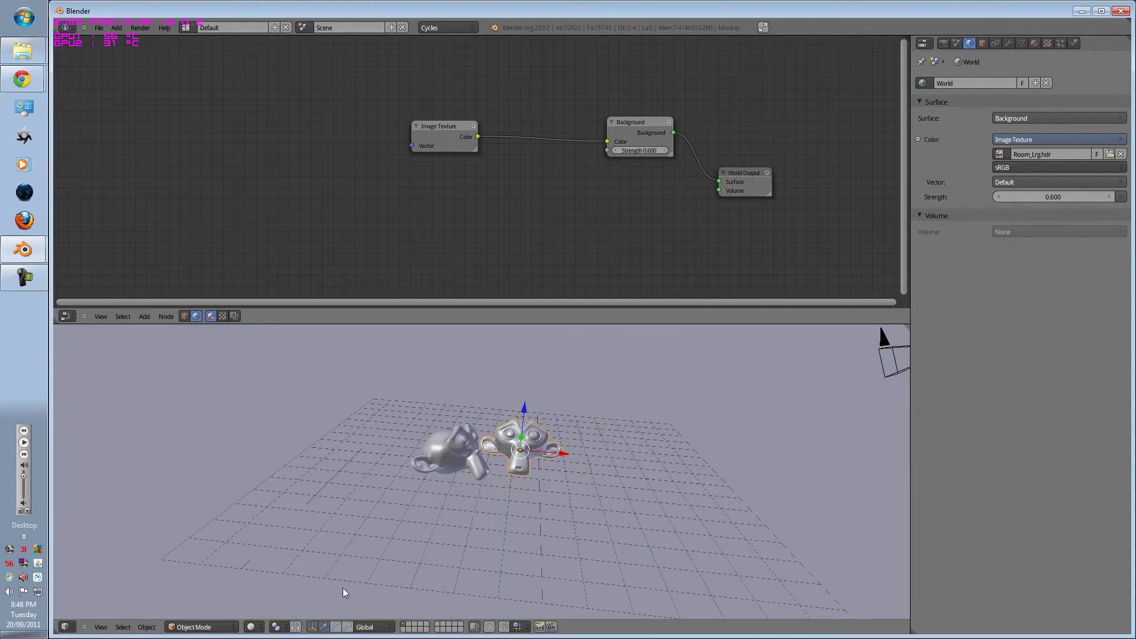
{"action": "left_click", "coordinate": [259, 625]}
{"action": "left_click", "coordinate": [260, 550]}
Set the Image Texture's vector to the Texture Coordinate's Generated output and move the new node away from the Image Texture.
{"action": "left_click", "coordinate": [435, 133]}
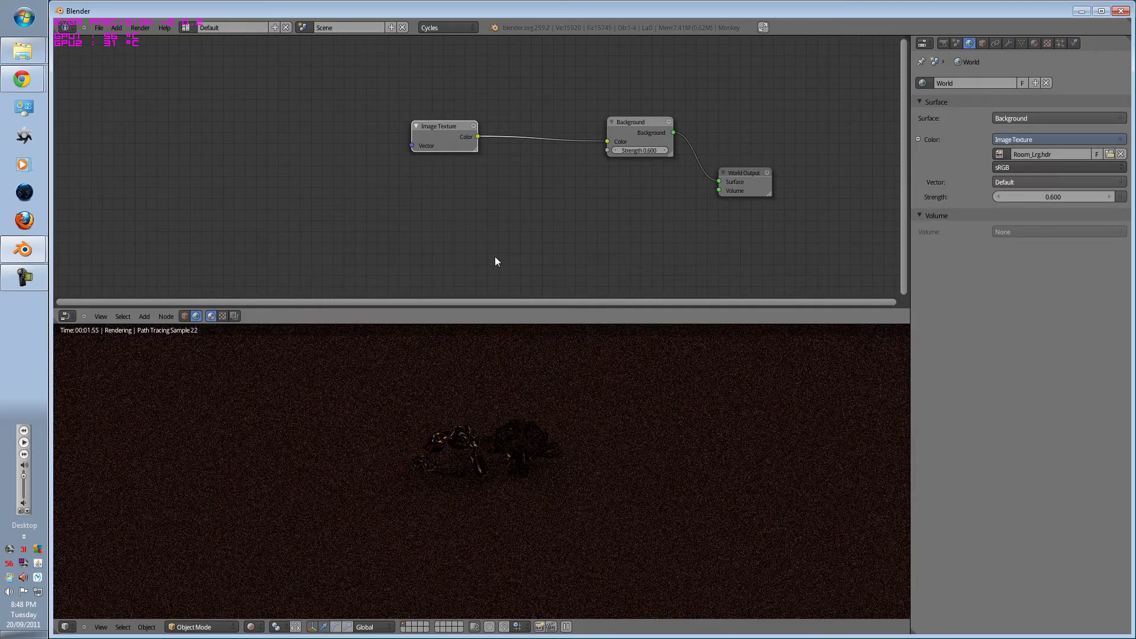
{"action": "left_click", "coordinate": [1012, 183]}
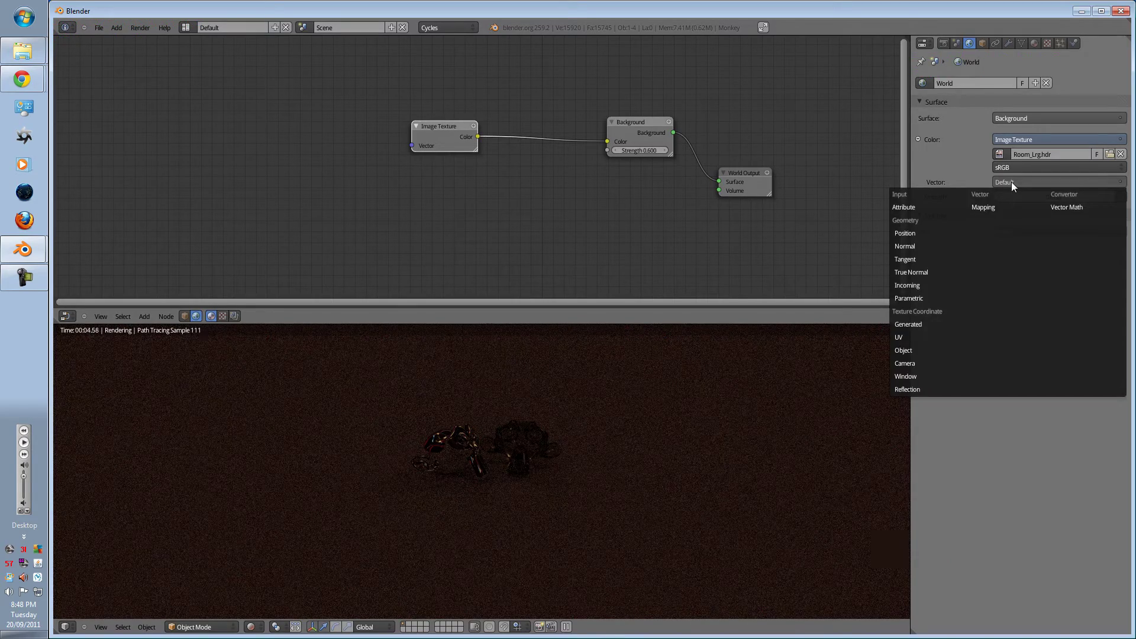
{"action": "left_click", "coordinate": [950, 327]}
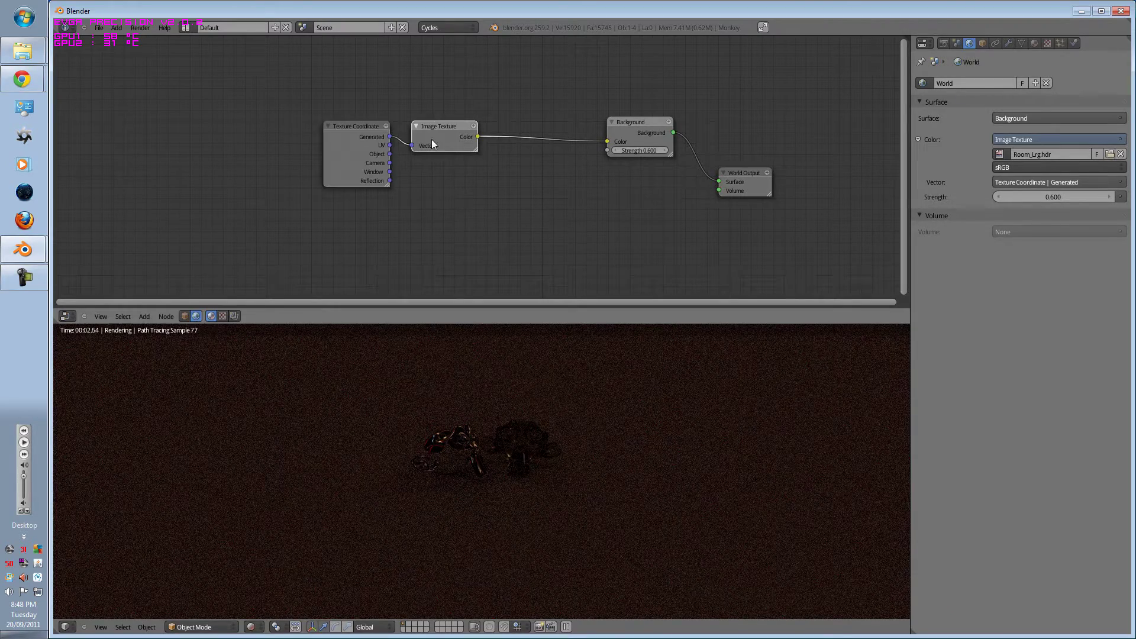
{"action": "left_click_drag", "start_coordinate": [347, 126], "coordinate": [239, 131]}
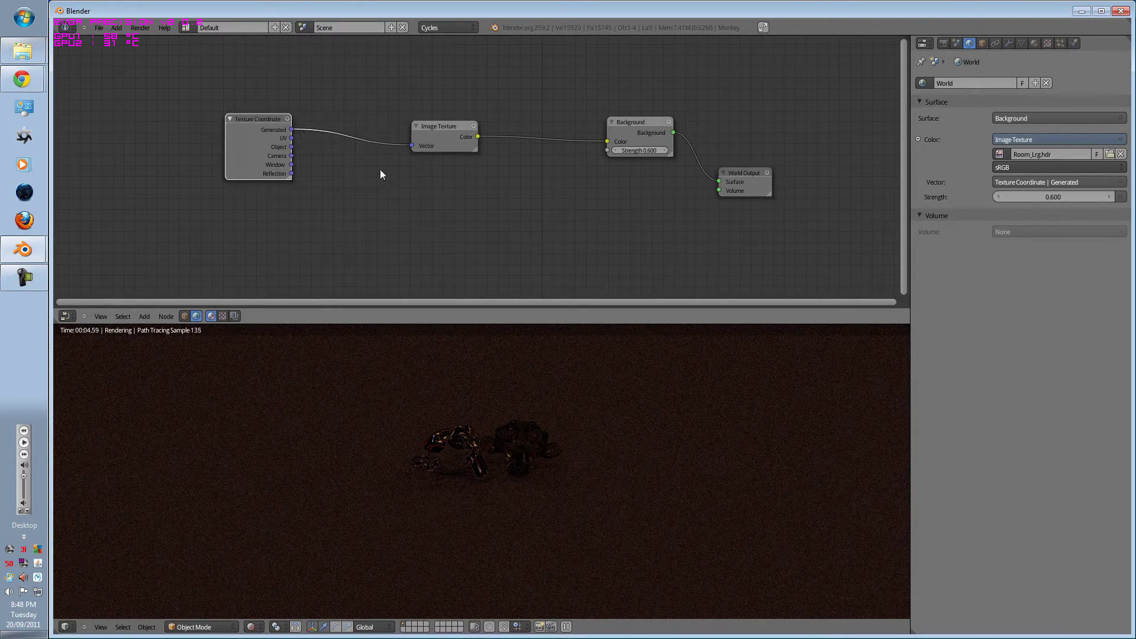
Insert a Mapping node between the Texture Coordinate and Image Texture nodes and space the nodes apart.
{"action": "key", "text": "shift+a"}
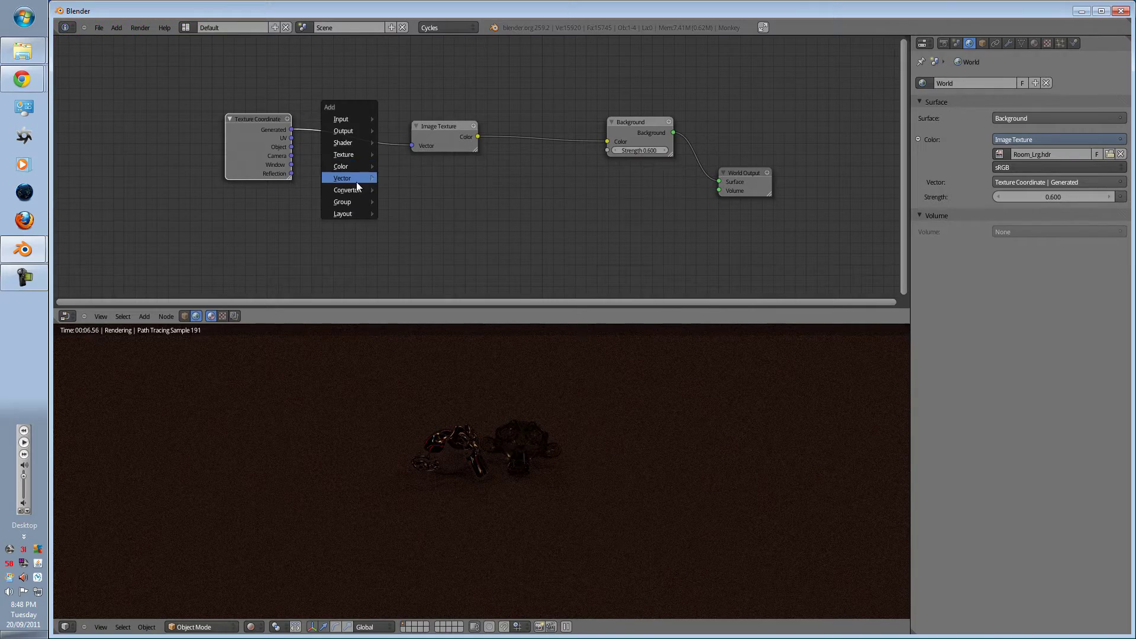
{"action": "mouse_move", "coordinate": [356, 179]}
{"action": "left_click", "coordinate": [420, 179]}
{"action": "left_click", "coordinate": [342, 126]}
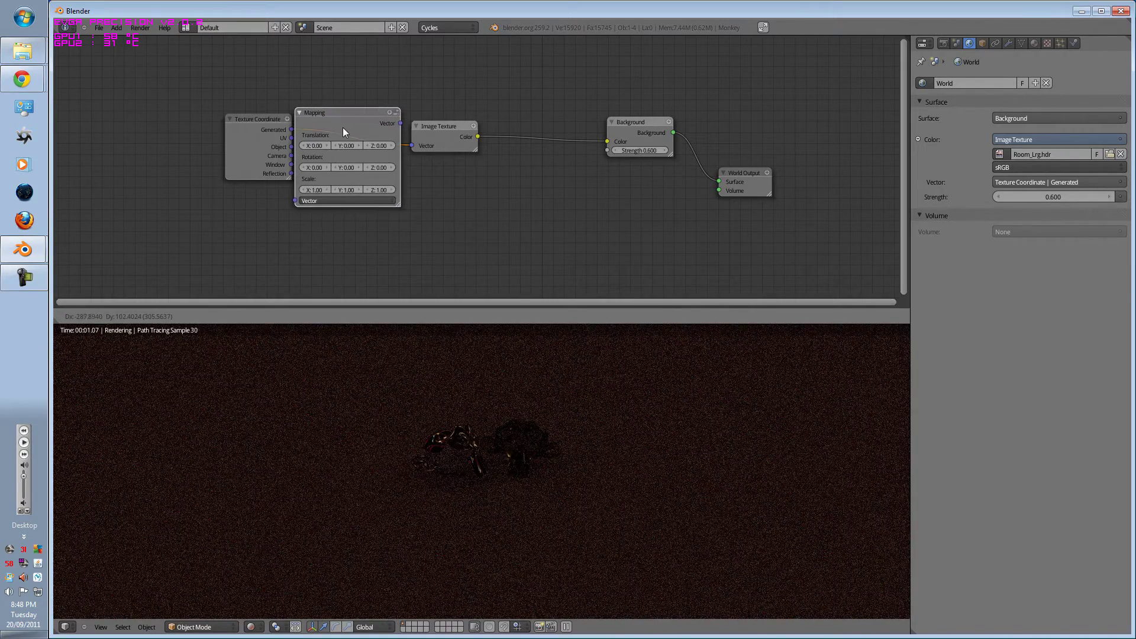
{"action": "left_click_drag", "start_coordinate": [249, 145], "coordinate": [176, 145]}
{"action": "key", "text": "Home"}
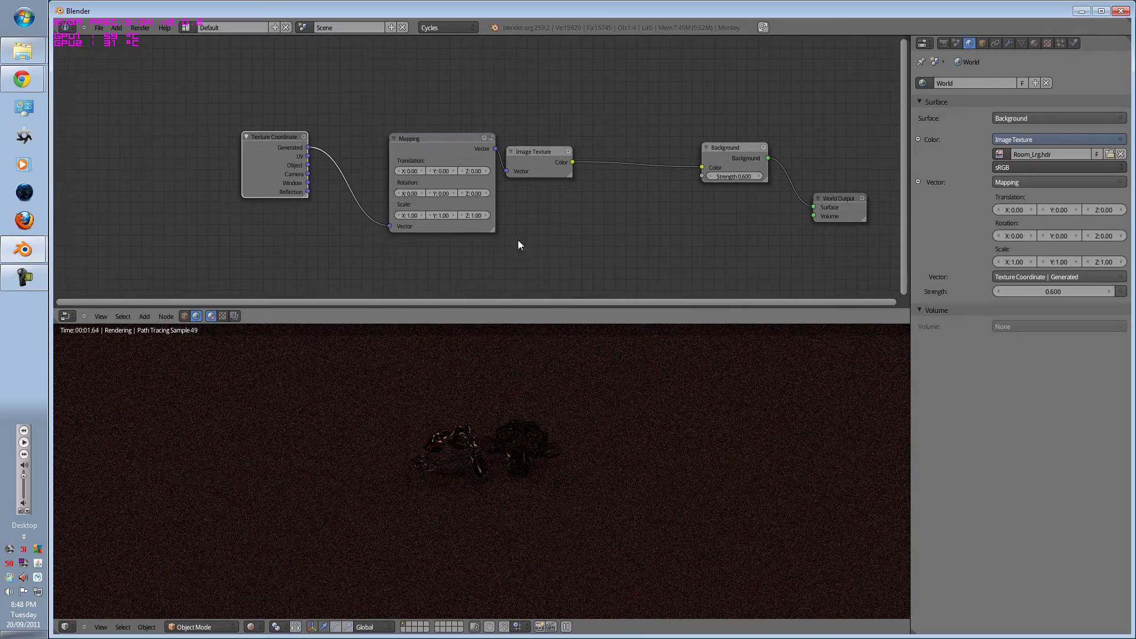
{"action": "left_click_drag", "start_coordinate": [422, 151], "coordinate": [408, 145]}
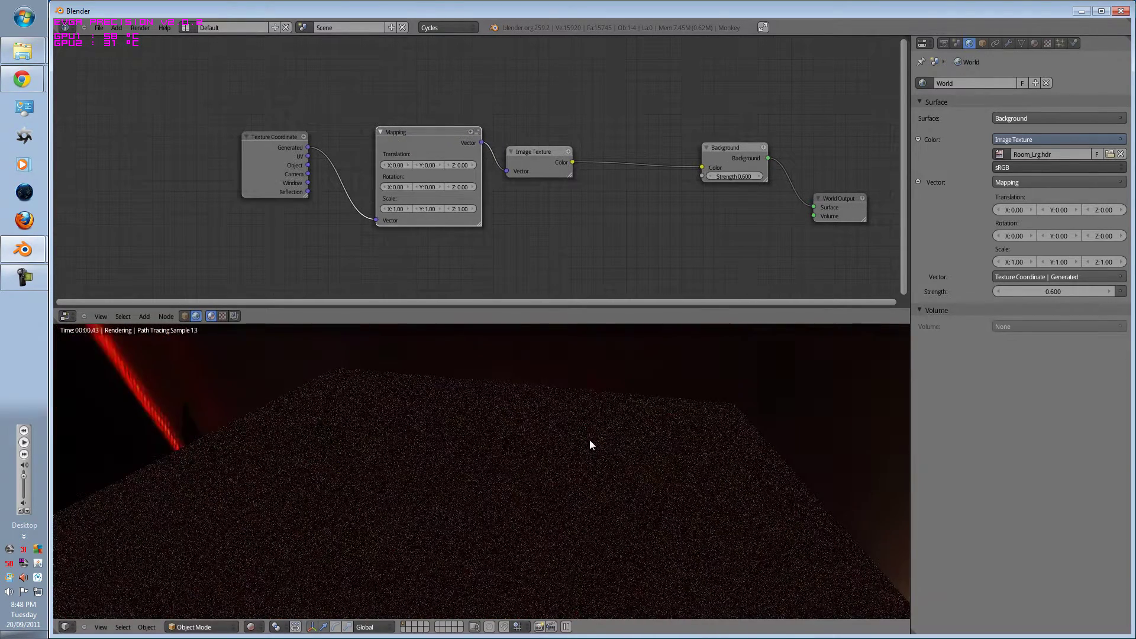
Select the ground plane beneath the monkey heads and scale it down.
{"action": "right_click", "coordinate": [597, 467]}
{"action": "key", "text": "s"}
{"action": "left_click", "coordinate": [527, 460]}
{"action": "scroll", "coordinate": [527, 460], "scroll_direction": "up", "scroll_amount": 8}
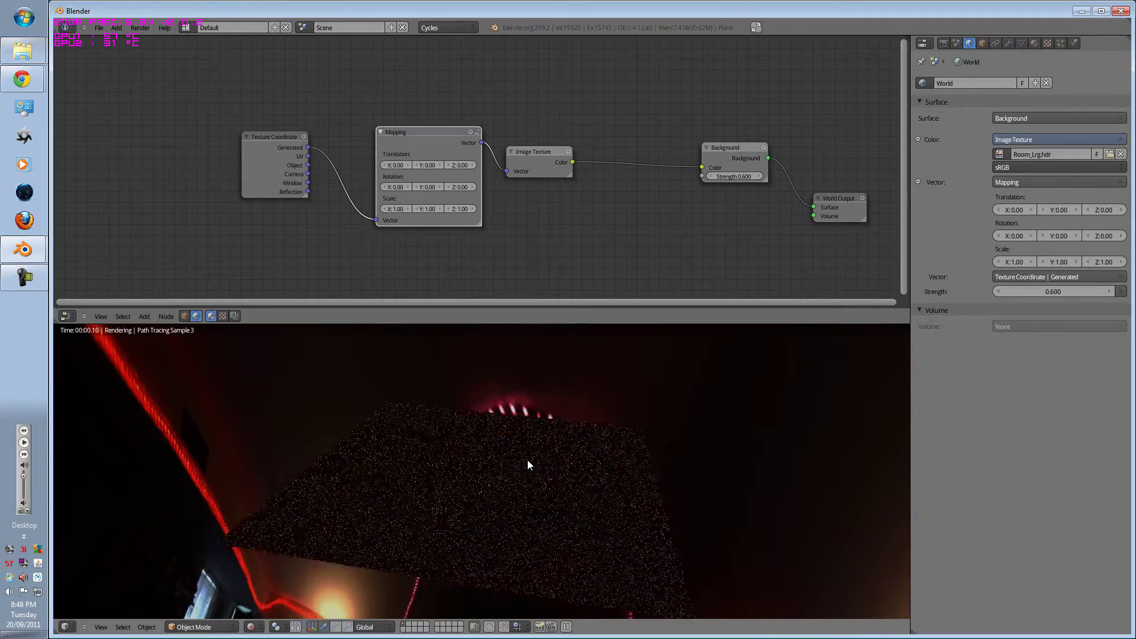
{"action": "mouse_move", "coordinate": [569, 456]}
{"action": "middle_mouse_down"}
{"action": "mouse_move", "coordinate": [750, 396]}
{"action": "mouse_move", "coordinate": [341, 500]}
{"action": "mouse_move", "coordinate": [334, 434]}
{"action": "middle_mouse_up"}
{"action": "scroll", "coordinate": [562, 452], "scroll_direction": "down", "scroll_amount": 3}
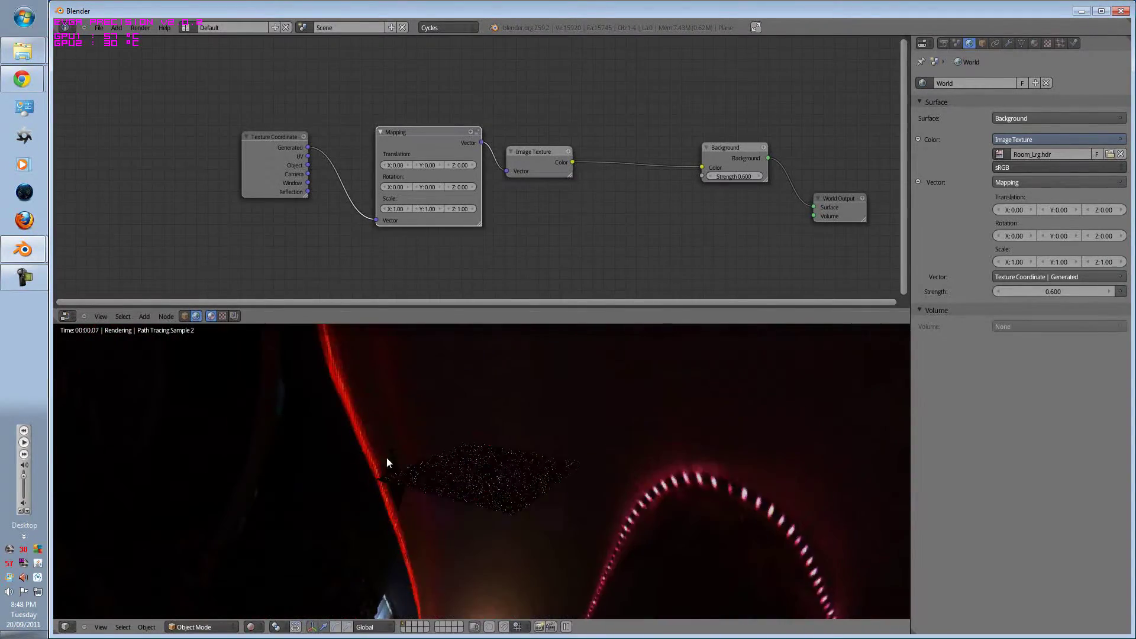
Set the Mapping node's scale to 2 on X, Y and Z.
{"action": "middle_click_drag", "start_coordinate": [404, 456], "coordinate": [411, 414]}
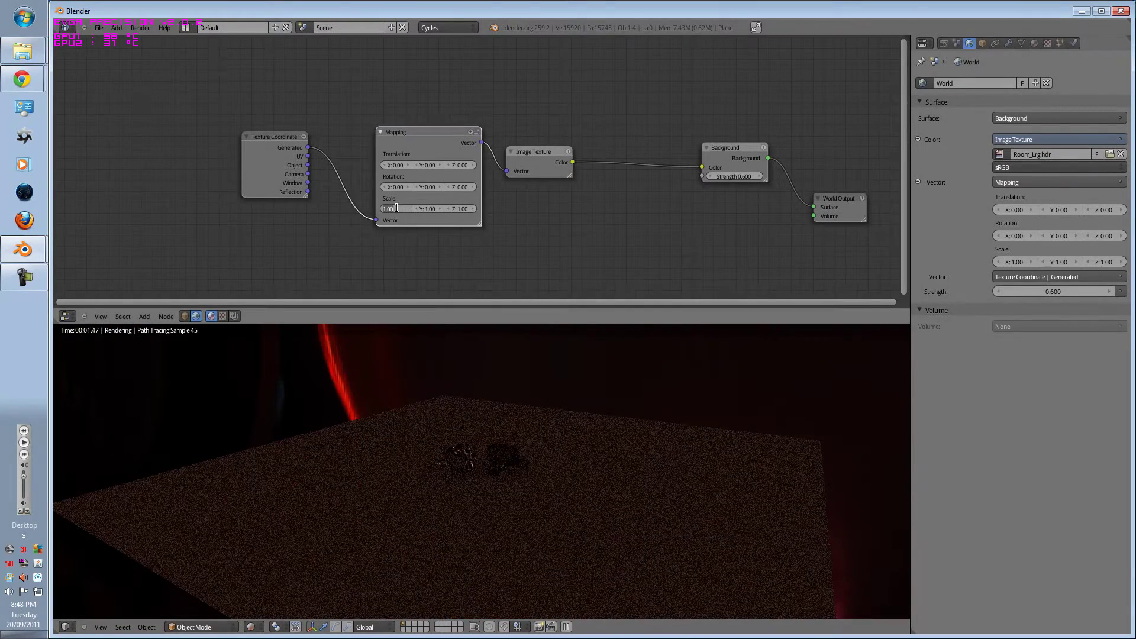
{"action": "type", "text": "2"}
{"action": "key", "text": "Return"}
{"action": "left_click", "coordinate": [427, 210]}
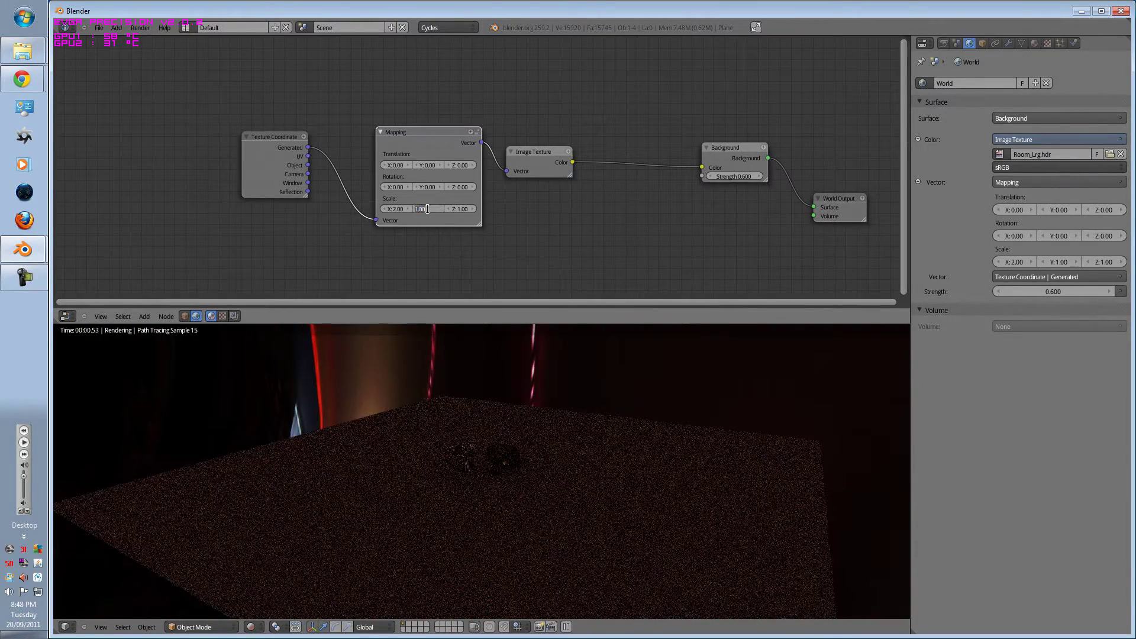
{"action": "type", "text": "2"}
{"action": "key", "text": "Return"}
{"action": "left_click", "coordinate": [461, 209]}
{"action": "type", "text": "2"}
{"action": "key", "text": "Return"}
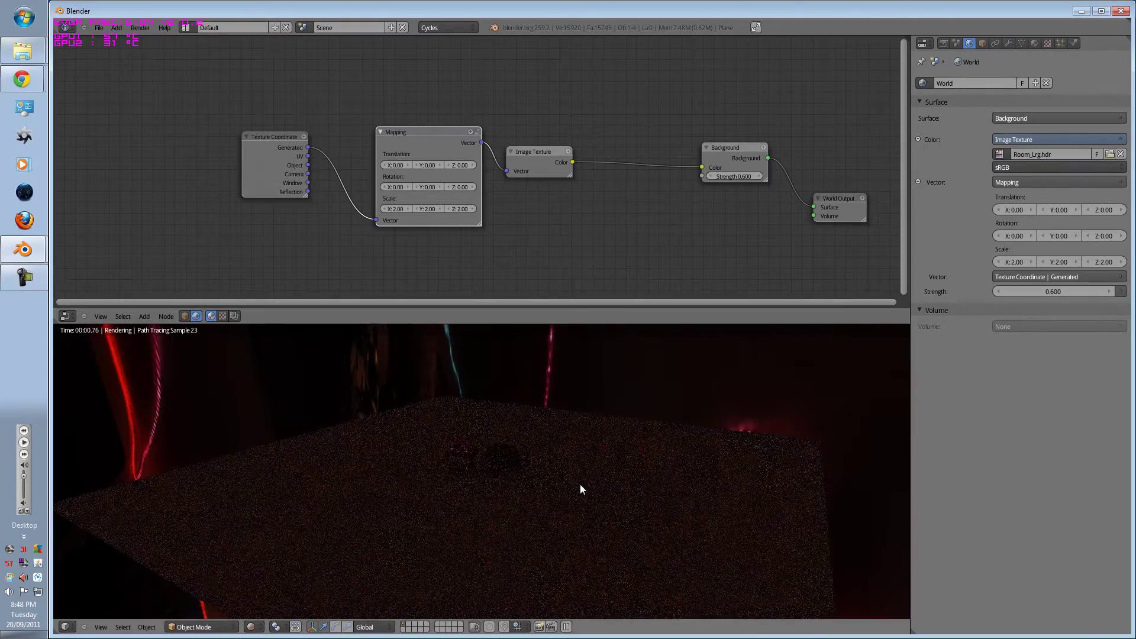
Set the Mapping node's X rotation to -1.51.
{"action": "middle_click_drag", "start_coordinate": [580, 480], "coordinate": [501, 384]}
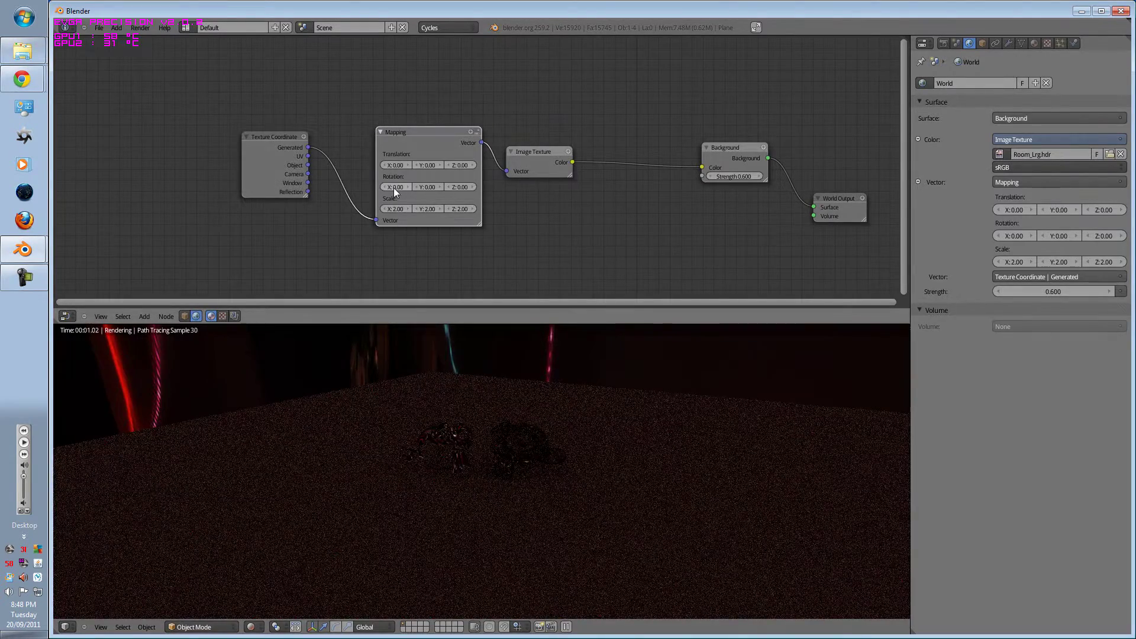
{"action": "left_click_drag", "start_coordinate": [393, 187], "coordinate": [407, 185]}
{"action": "scroll", "coordinate": [482, 459], "scroll_direction": "down", "scroll_amount": 5}
{"action": "middle_click_drag", "start_coordinate": [482, 460], "coordinate": [484, 381]}
{"action": "left_click_drag", "start_coordinate": [393, 187], "coordinate": [178, 187]}
Set the Mapping node's scale to 1 on X, Y and Z.
{"action": "left_click", "coordinate": [394, 209]}
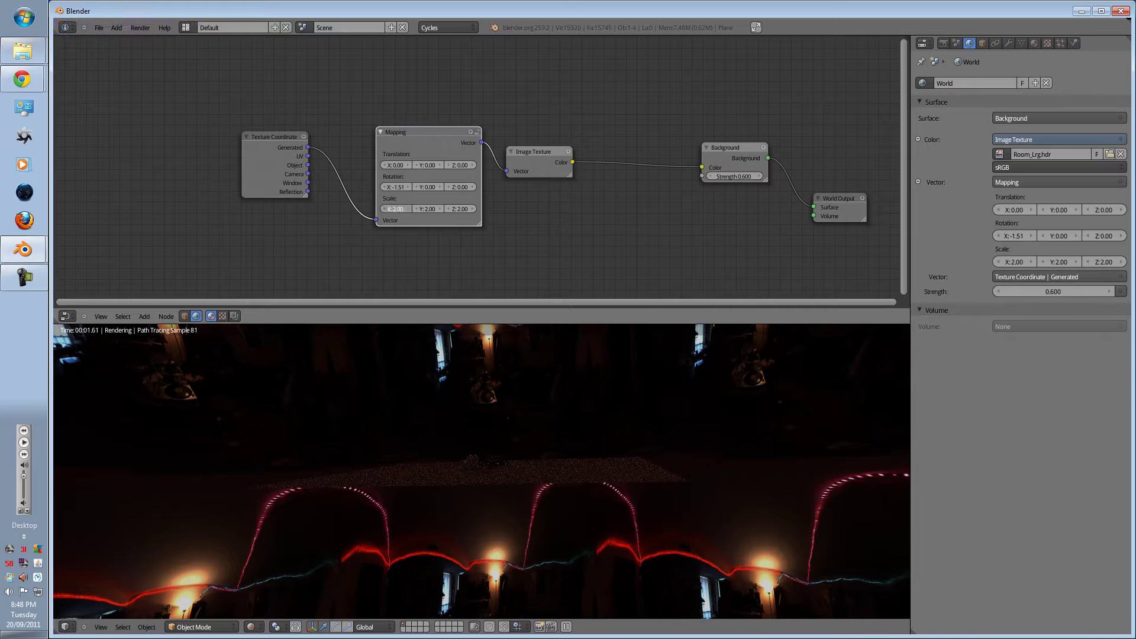
{"action": "type", "text": "1"}
{"action": "key", "text": "Tab"}
{"action": "type", "text": "1"}
{"action": "key", "text": "Tab"}
{"action": "type", "text": "1"}
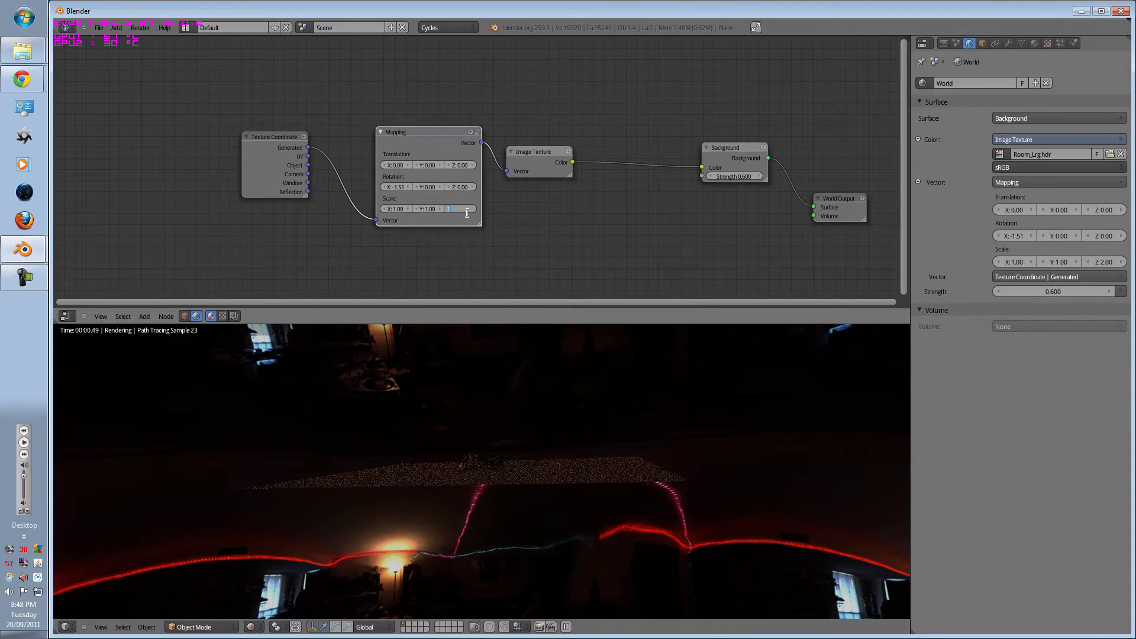
{"action": "key", "text": "Return"}
{"action": "middle_click_drag", "start_coordinate": [555, 376], "coordinate": [476, 374]}
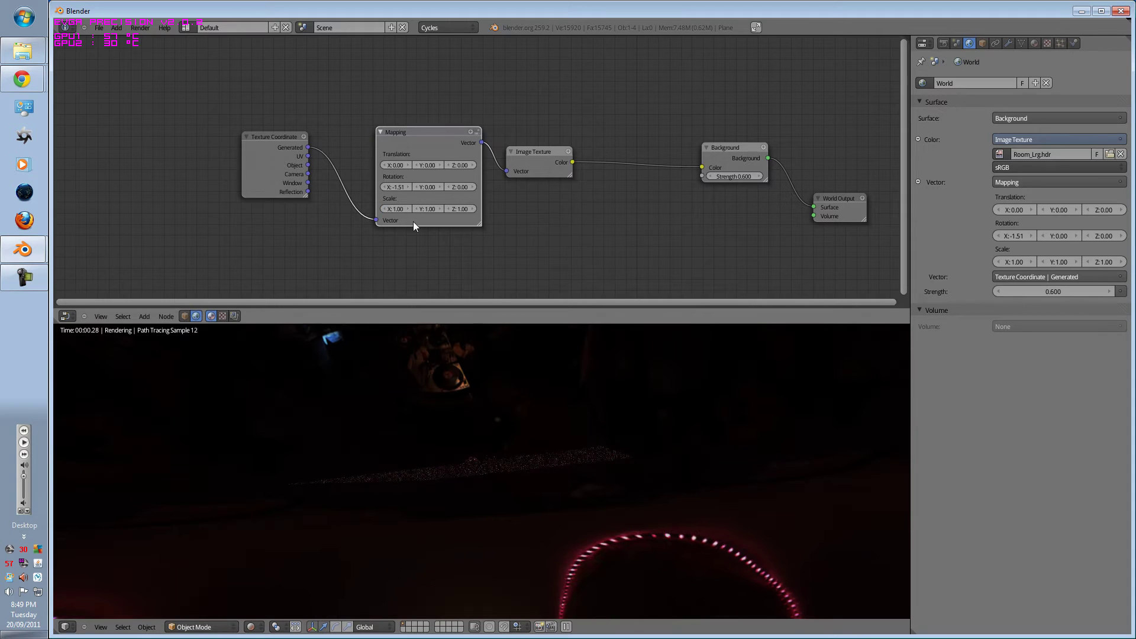
Set the Mapping node's scale to 1.5 on X, Y and Z.
{"action": "key", "text": "Return"}
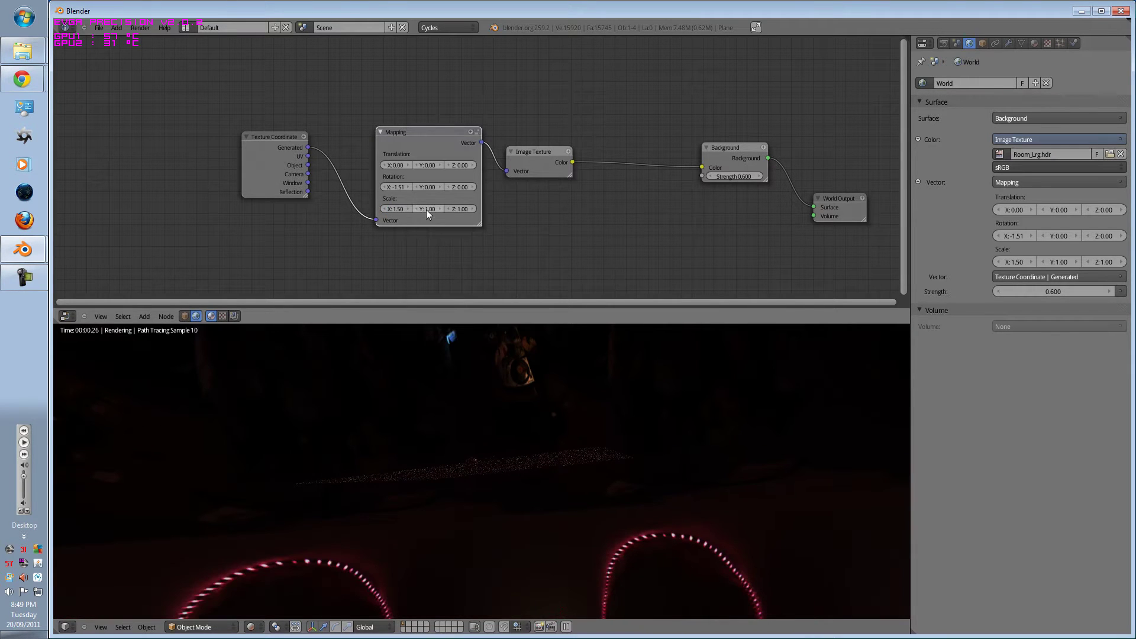
{"action": "double_click", "coordinate": [426, 209]}
{"action": "type", "text": "1.5"}
{"action": "key", "text": "Return"}
{"action": "left_click", "coordinate": [464, 210]}
{"action": "type", "text": "1.5"}
{"action": "key", "text": "Return"}
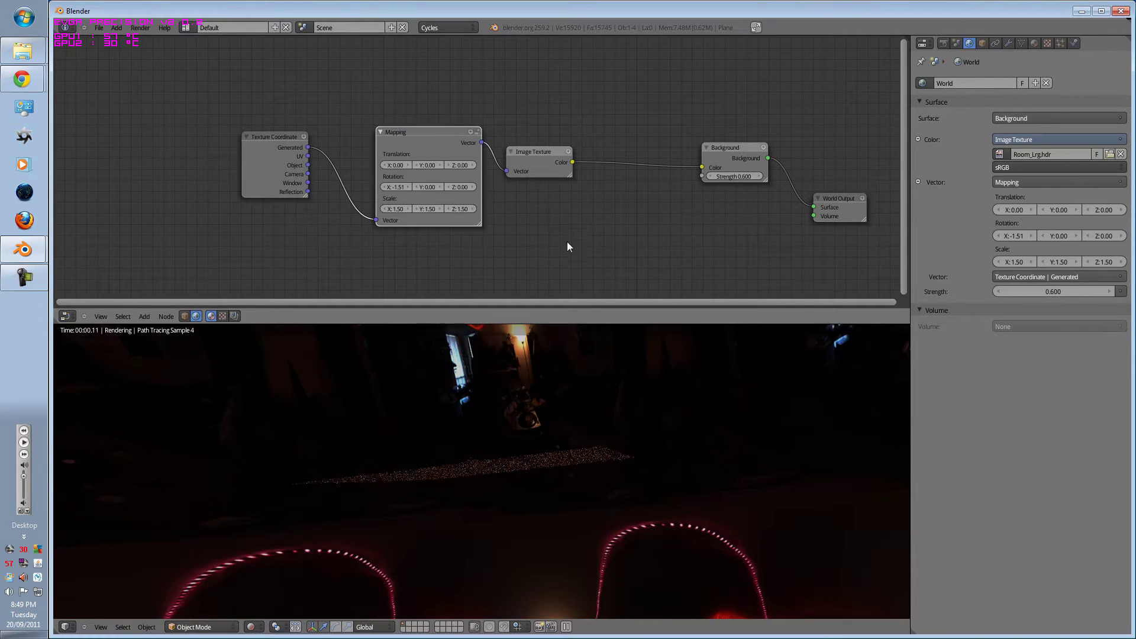
Adjust the Mapping node's rotation to Y -0.01 and Z -0.84, and its translation to X 0.31 and Z 0.031.
{"action": "middle_click_drag", "start_coordinate": [577, 423], "coordinate": [547, 277]}
{"action": "middle_click_drag", "start_coordinate": [556, 339], "coordinate": [447, 331]}
{"action": "scroll", "coordinate": [439, 417], "scroll_direction": "down", "scroll_amount": 2}
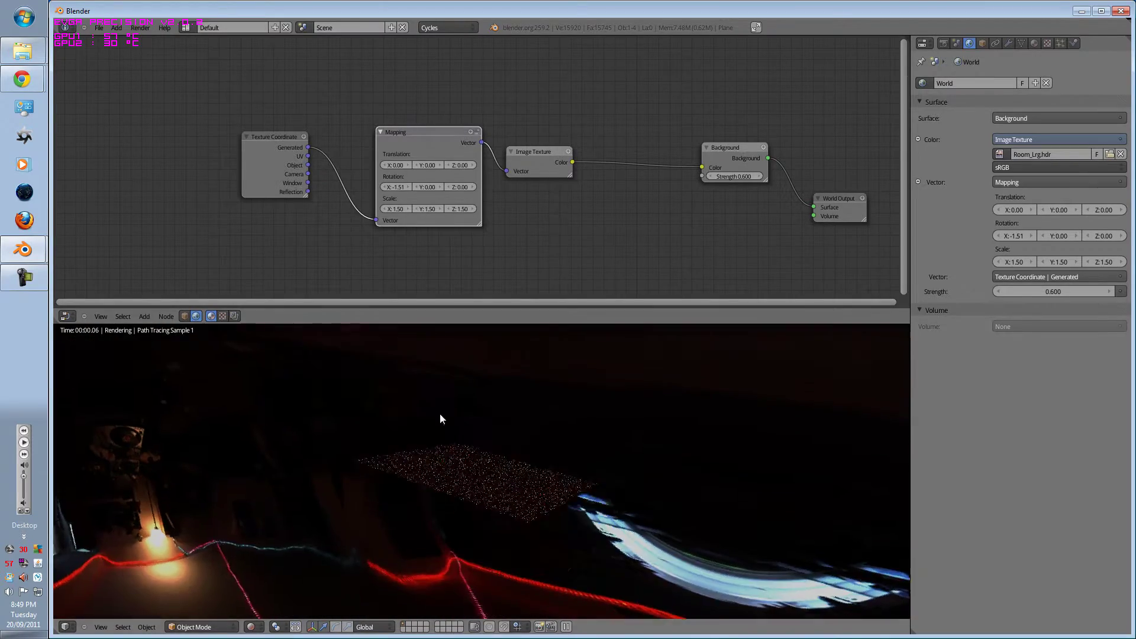
{"action": "middle_click_drag", "start_coordinate": [439, 416], "coordinate": [485, 435]}
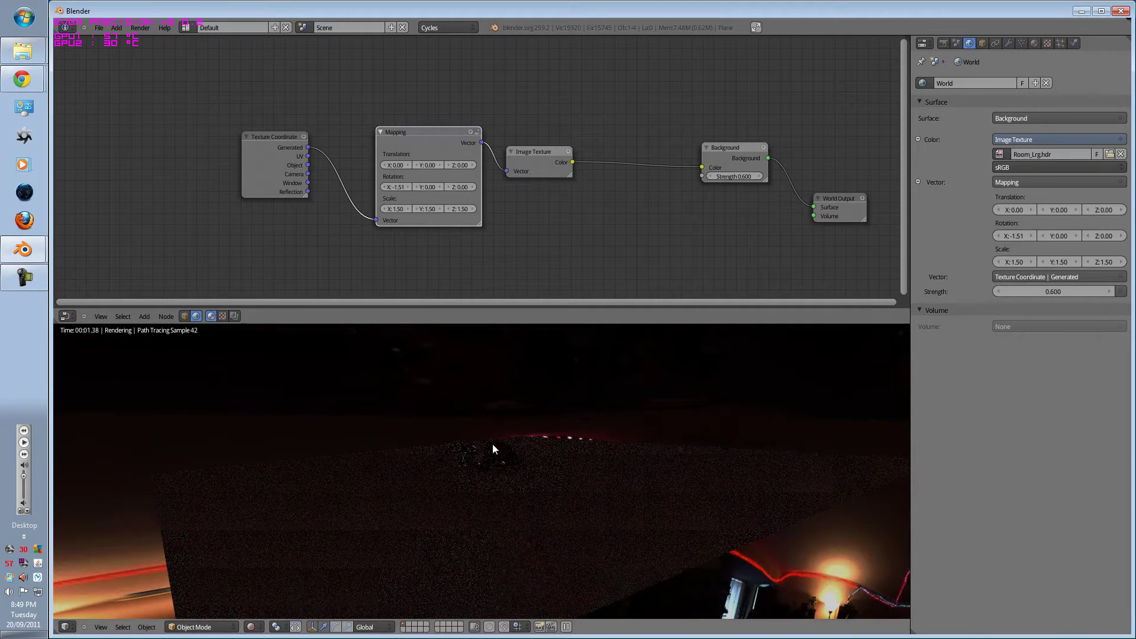
{"action": "scroll", "coordinate": [494, 448], "scroll_direction": "down", "scroll_amount": 5}
{"action": "left_click_drag", "start_coordinate": [429, 188], "coordinate": [459, 163]}
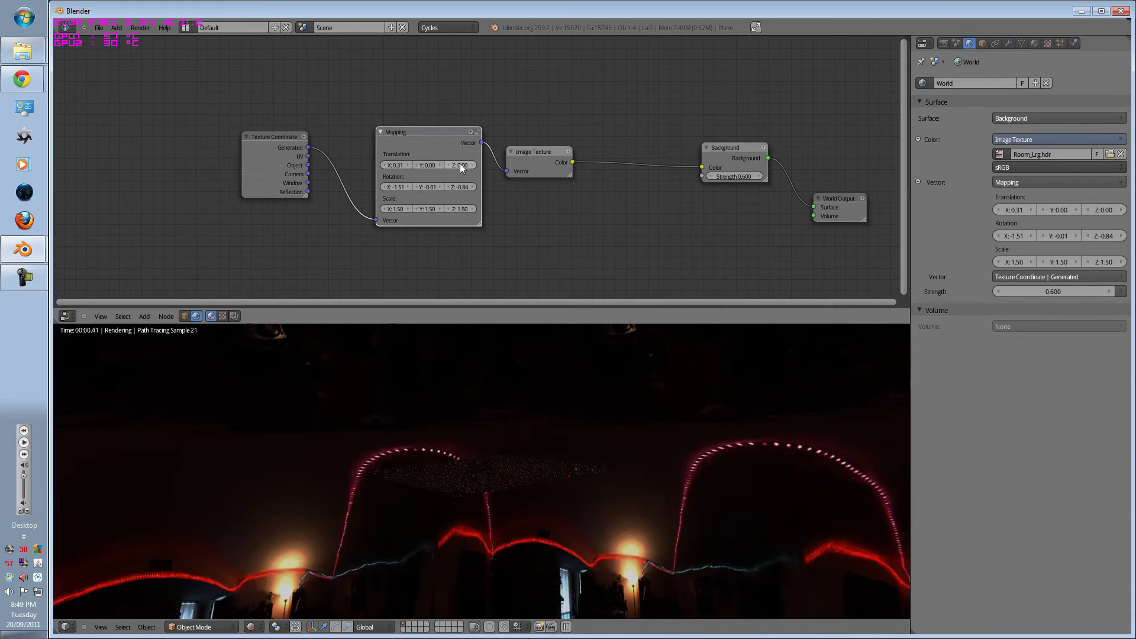
Raise the world background strength to 5.200.
{"action": "scroll", "coordinate": [478, 400], "scroll_direction": "up", "scroll_amount": 6}
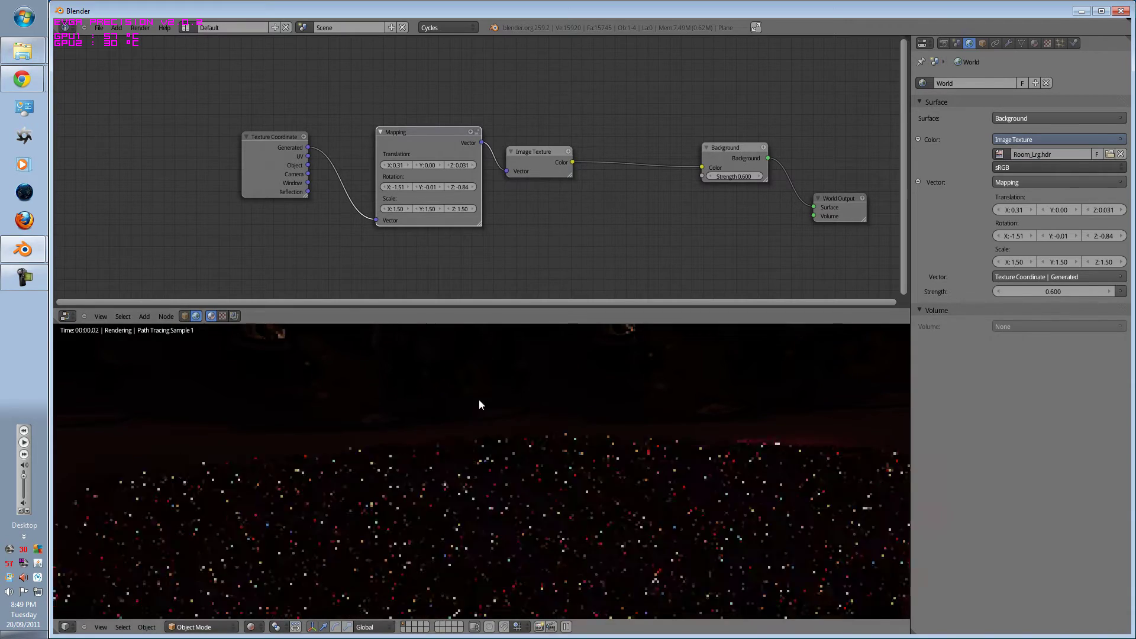
{"action": "scroll", "coordinate": [413, 490], "scroll_direction": "up", "scroll_amount": 3}
{"action": "middle_click_drag", "start_coordinate": [414, 490], "coordinate": [353, 399]}
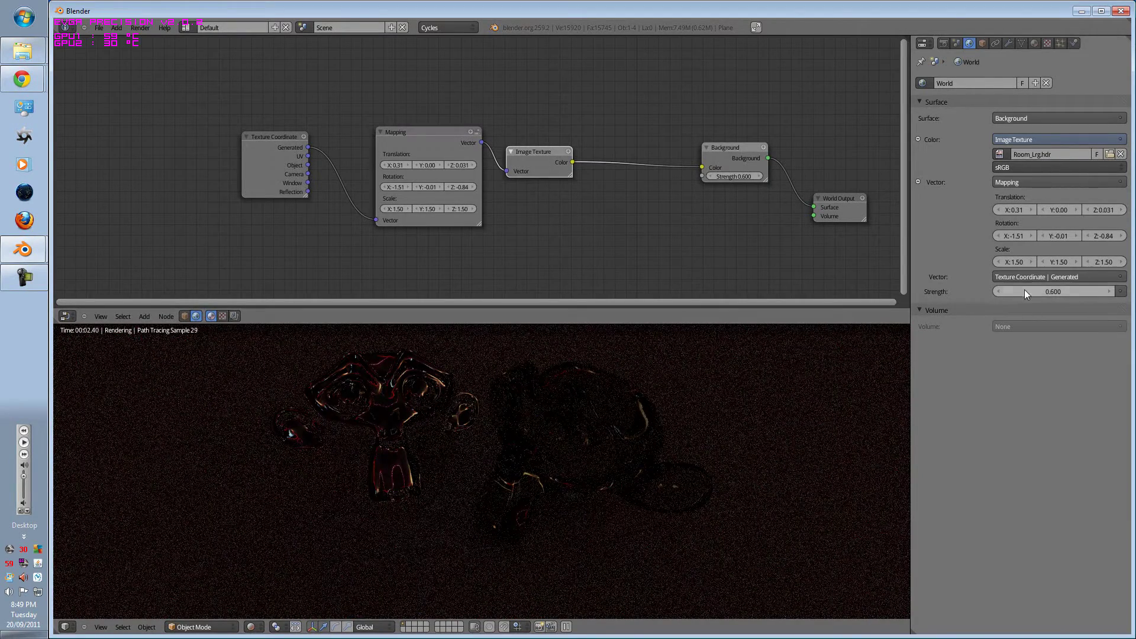
{"action": "left_click_drag", "start_coordinate": [1049, 290], "coordinate": [1095, 290]}
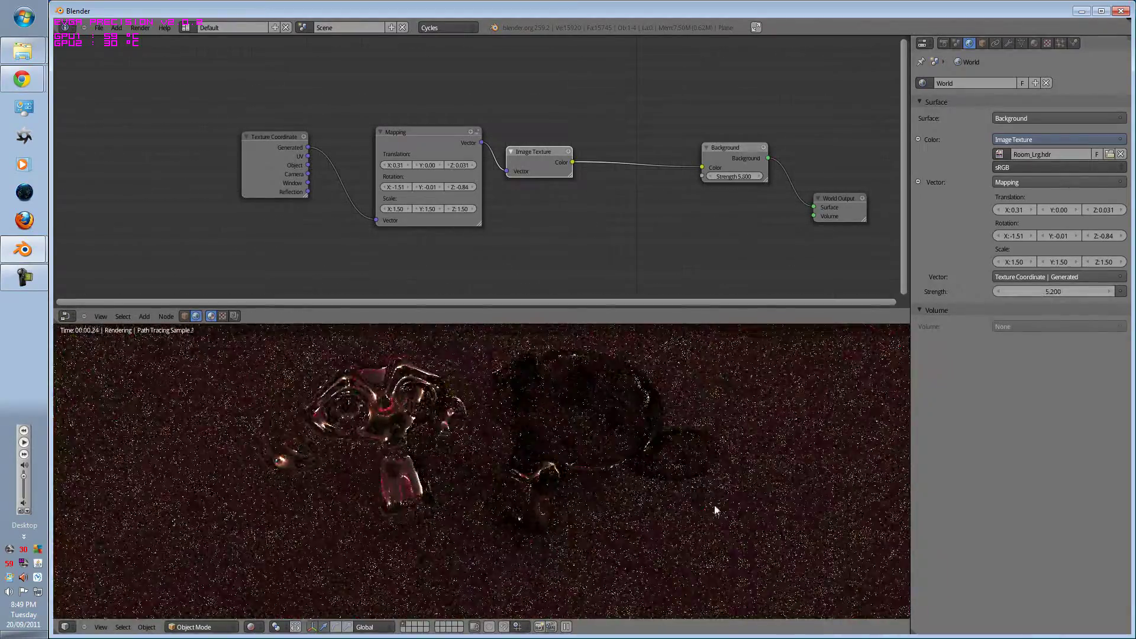
Scale the ground plane up around the monkey heads.
{"action": "middle_click_drag", "start_coordinate": [434, 412], "coordinate": [462, 418]}
{"action": "scroll", "coordinate": [462, 418], "scroll_direction": "down", "scroll_amount": 4}
{"action": "key", "text": "alt+c"}
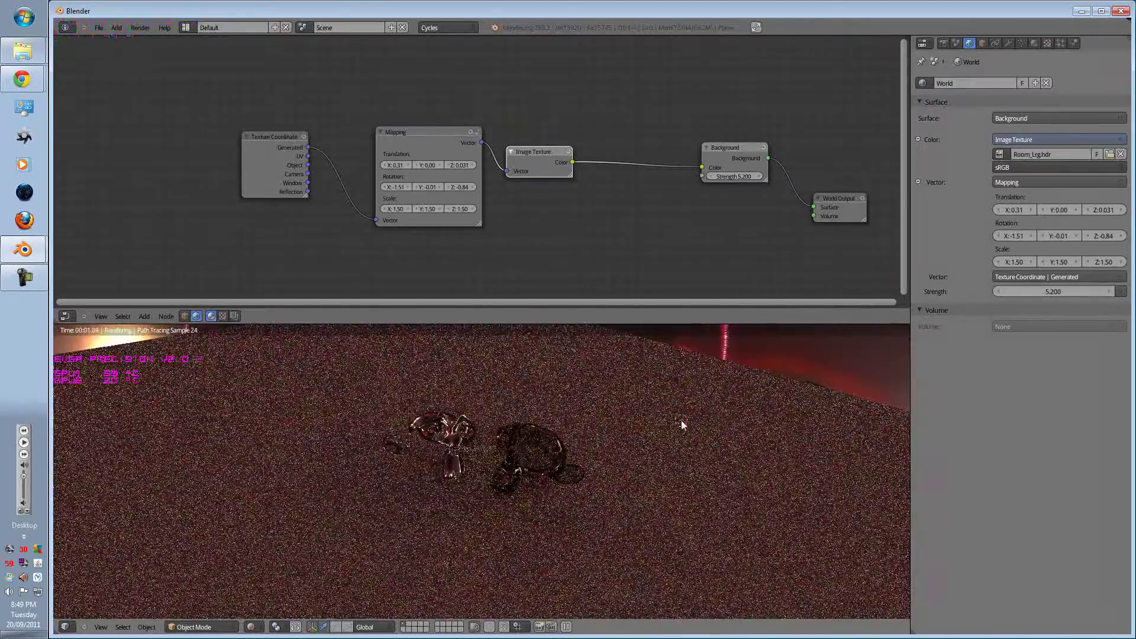
{"action": "key", "text": "s"}
{"action": "left_click", "coordinate": [725, 424]}
Try the Texture Coordinate's Camera output as the Mapping node's vector, and restore the Generated output.
{"action": "middle_click_drag", "start_coordinate": [580, 421], "coordinate": [466, 400]}
{"action": "scroll", "coordinate": [454, 433], "scroll_direction": "up", "scroll_amount": 6}
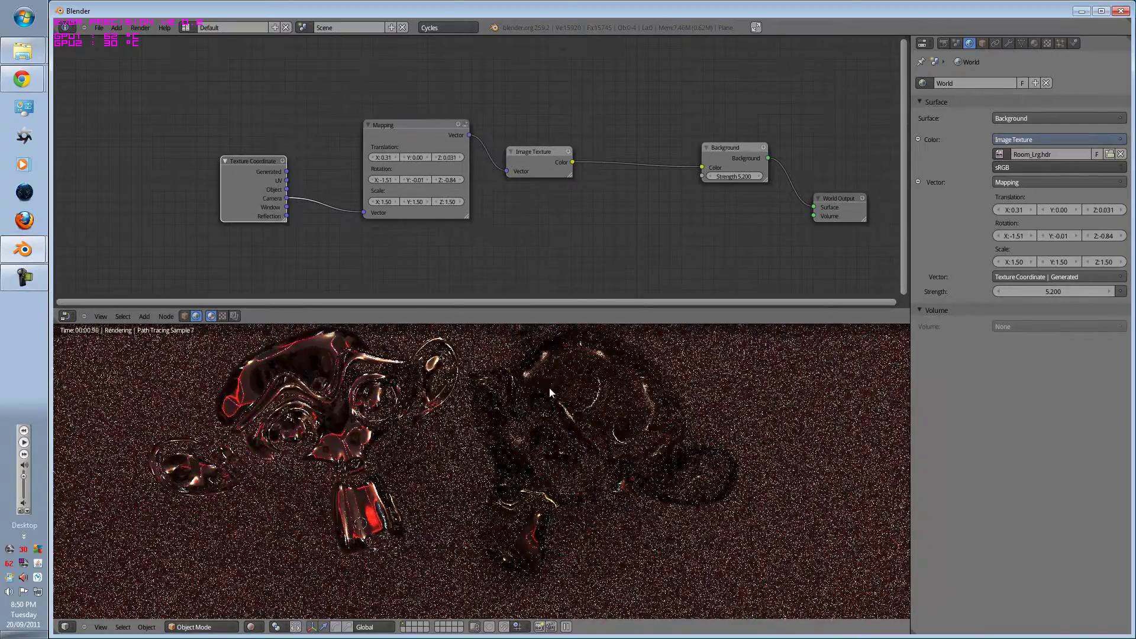
{"action": "scroll", "coordinate": [549, 388], "scroll_direction": "down", "scroll_amount": 3}
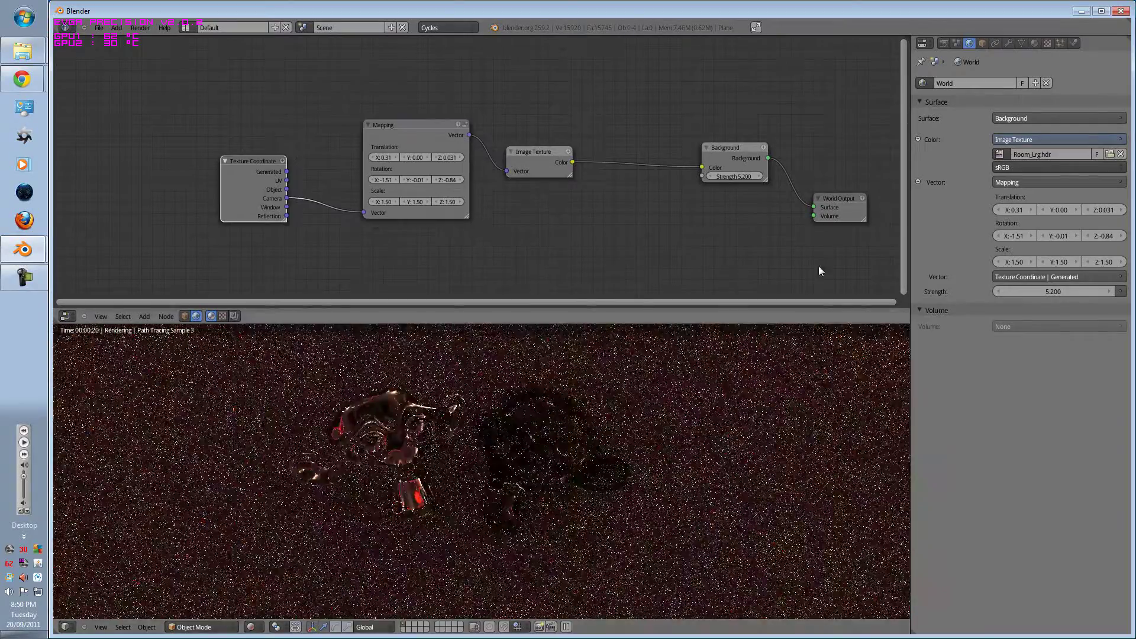
{"action": "left_click", "coordinate": [1018, 276]}
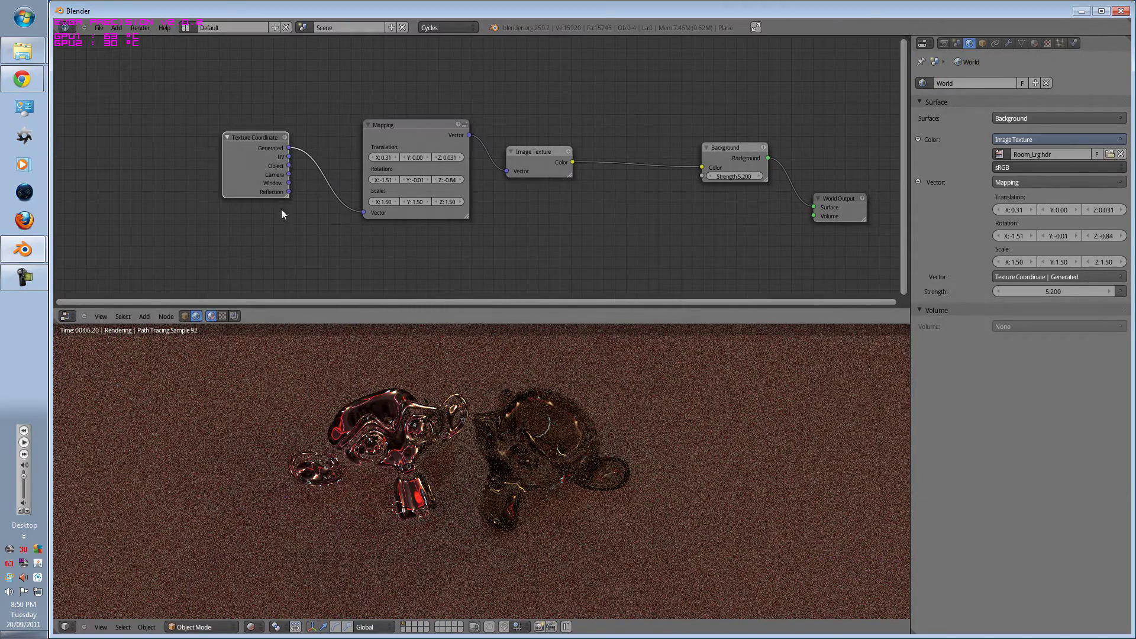
Increase the Mapping node's X scale on the world image texture.
{"action": "scroll", "coordinate": [429, 433], "scroll_direction": "down", "scroll_amount": 7}
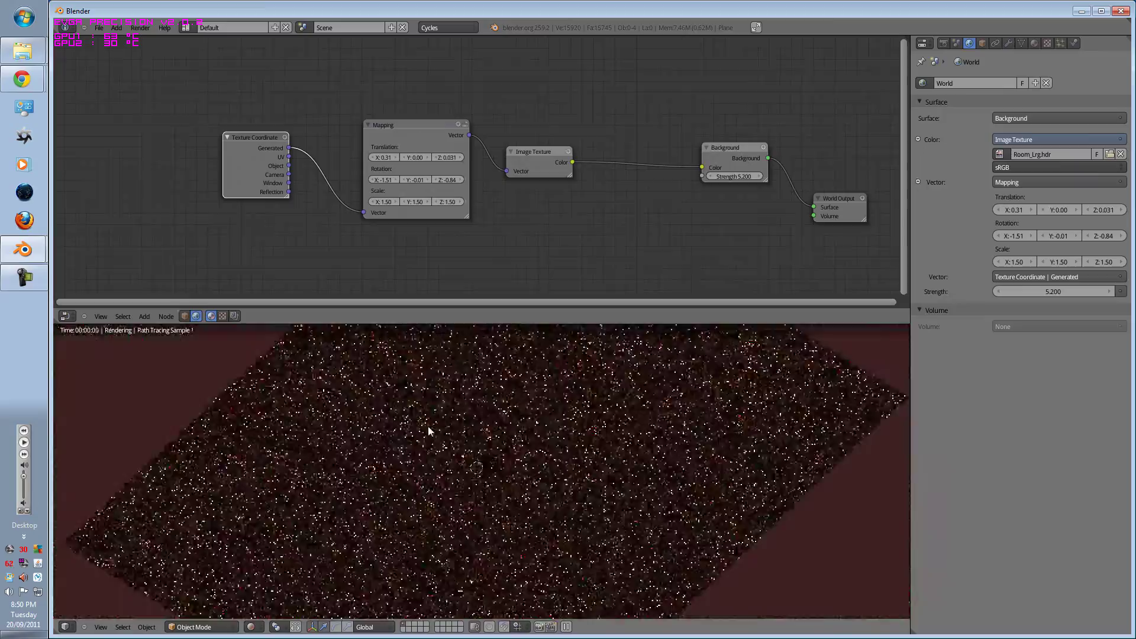
{"action": "scroll", "coordinate": [426, 422], "scroll_direction": "up", "scroll_amount": 7}
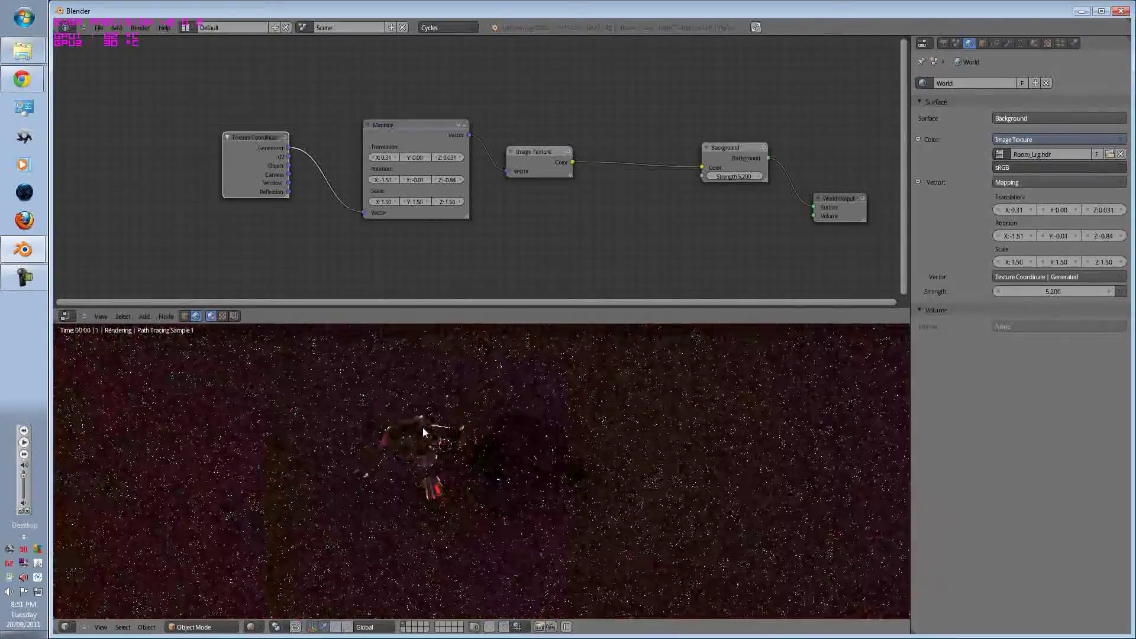
{"action": "left_click_drag", "start_coordinate": [380, 202], "coordinate": [487, 196]}
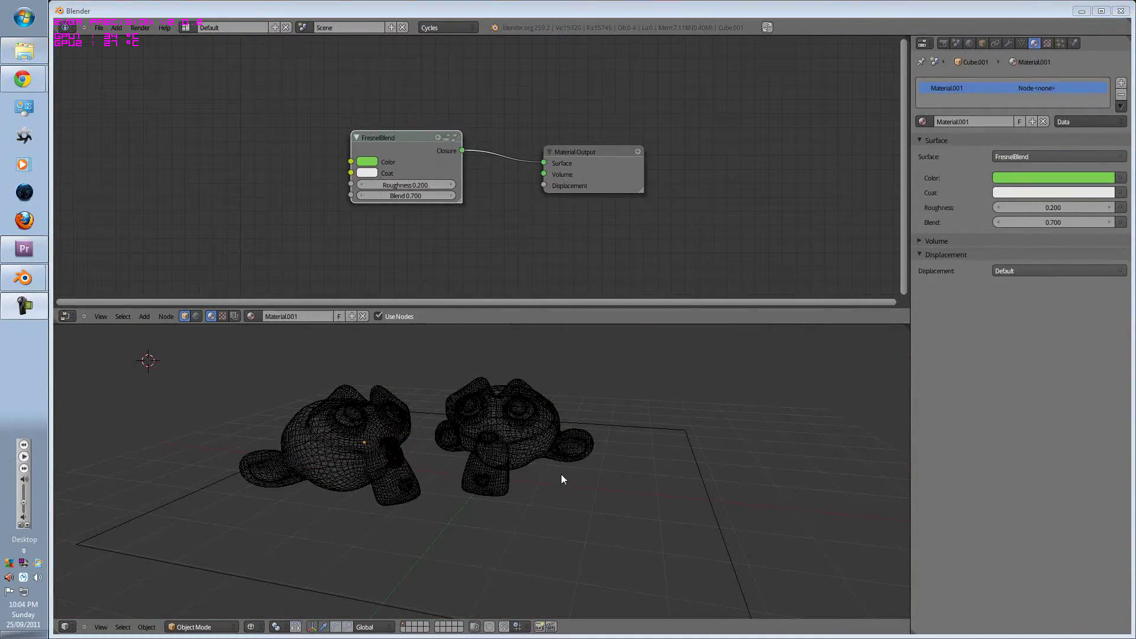
Delete both monkey heads from the scene.
{"action": "left_click", "coordinate": [544, 466]}
{"action": "scroll", "coordinate": [541, 465], "scroll_direction": "down", "scroll_amount": 5}
{"action": "middle_click_drag", "start_coordinate": [535, 463], "coordinate": [555, 493]}
{"action": "middle_click_drag", "start_coordinate": [556, 431], "coordinate": [485, 437]}
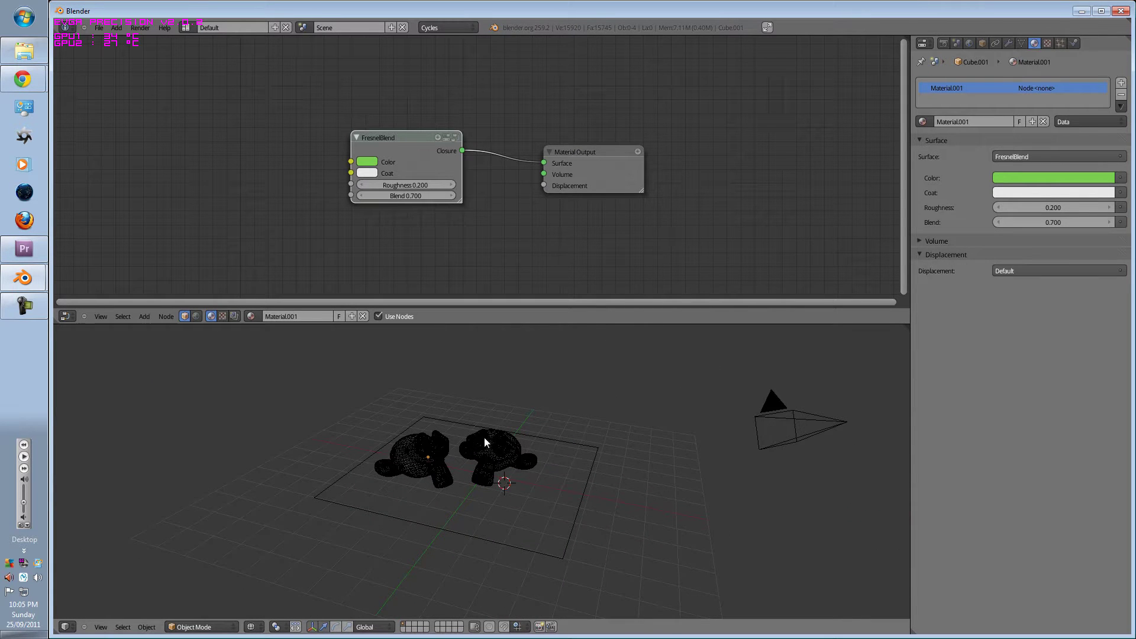
{"action": "scroll", "coordinate": [545, 458], "scroll_direction": "up", "scroll_amount": 3}
{"action": "right_click", "coordinate": [509, 432]}
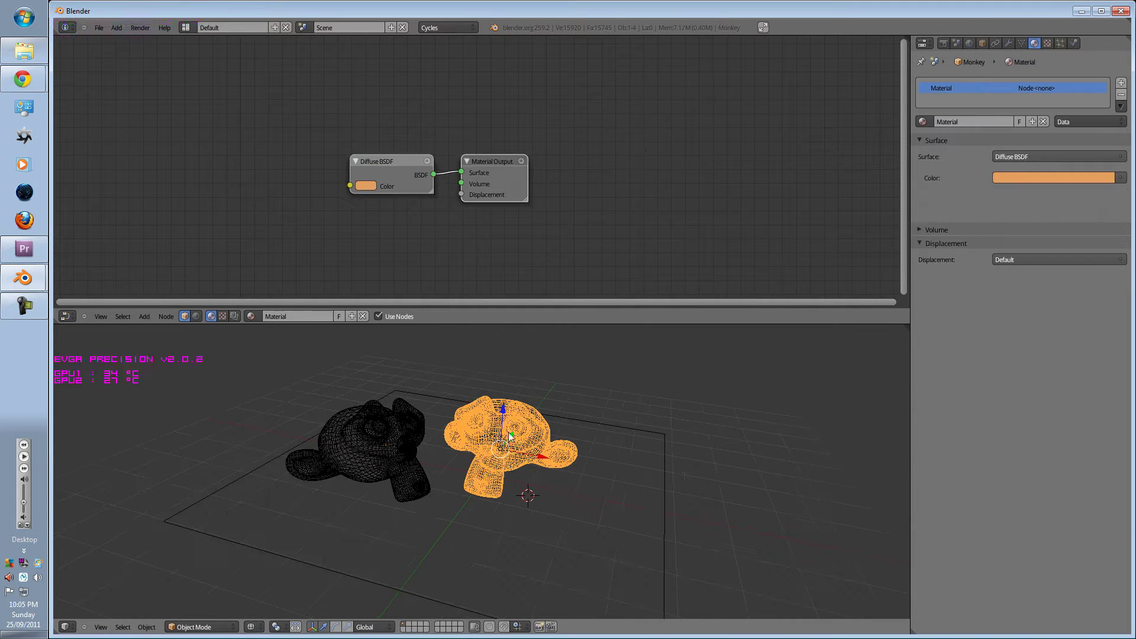
{"action": "right_click", "coordinate": [380, 431], "text": "shift"}
{"action": "key", "text": "x"}
{"action": "left_click", "coordinate": [380, 432]}
Scale the ground plane up until it extends well beyond the floor grid.
{"action": "right_click", "coordinate": [527, 410]}
{"action": "scroll", "coordinate": [526, 411], "scroll_direction": "down", "scroll_amount": 6}
{"action": "key", "text": "s"}
{"action": "left_click", "coordinate": [669, 379]}
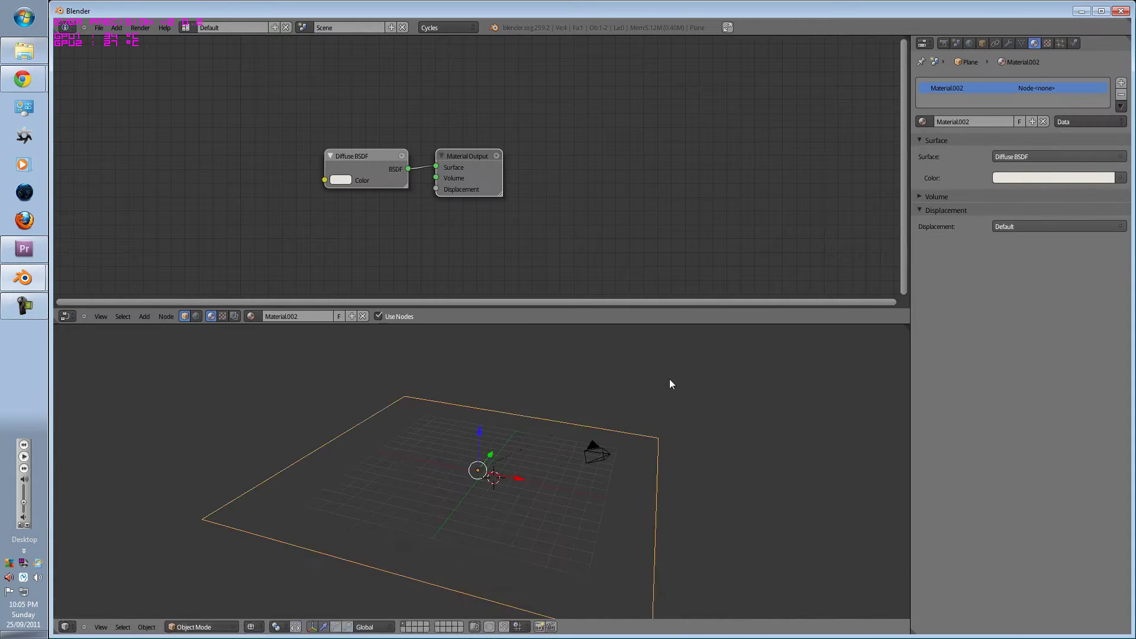
{"action": "key", "text": "s"}
{"action": "left_click", "coordinate": [680, 375]}
{"action": "scroll", "coordinate": [462, 436], "scroll_direction": "down", "scroll_amount": 6}
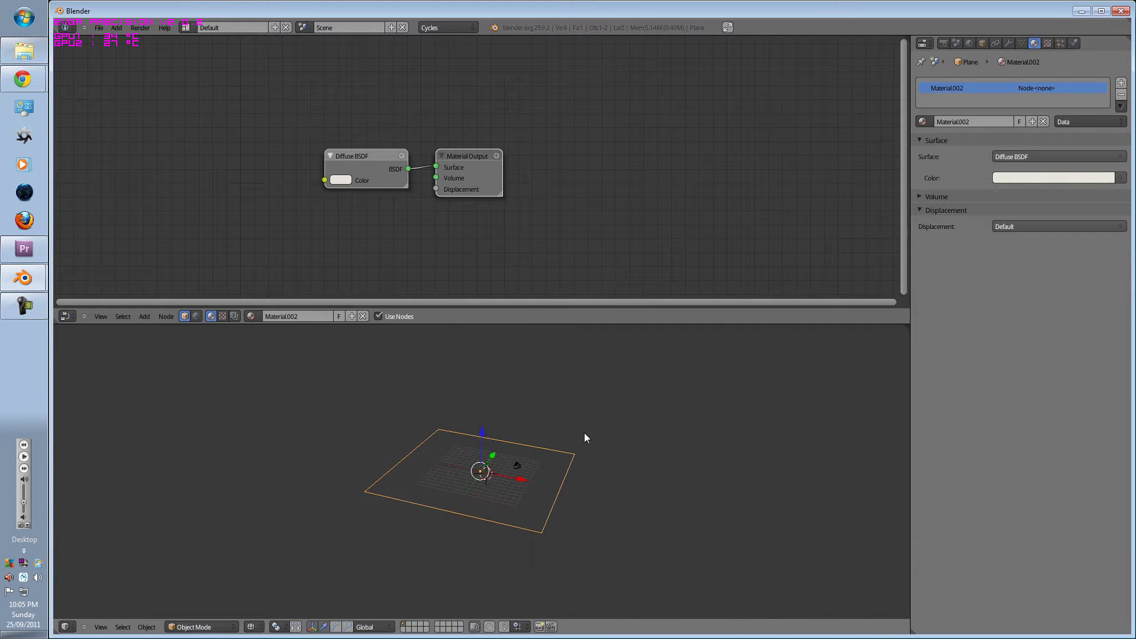
Scale the plane in top view into a rectangle about twice as long in X as in Y, and enter Edit Mode.
{"action": "key", "text": "KP_7"}
{"action": "key", "text": "s"}
{"action": "key", "text": "z"}
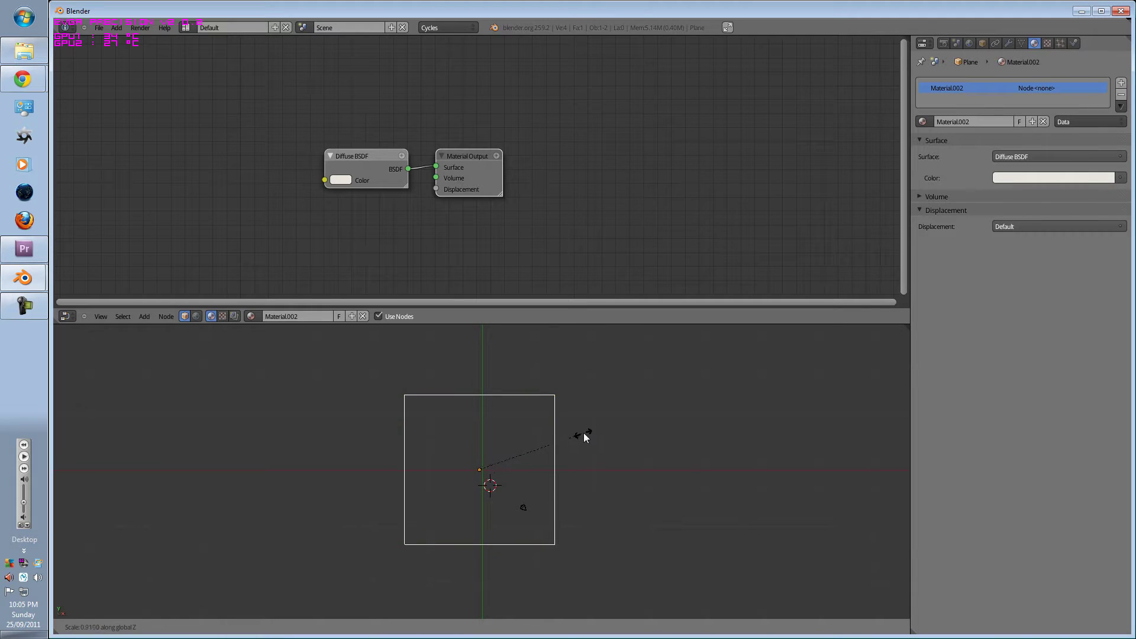
{"action": "left_click", "coordinate": [556, 441]}
{"action": "key", "text": "s"}
{"action": "key", "text": "x"}
{"action": "left_click", "coordinate": [593, 439]}
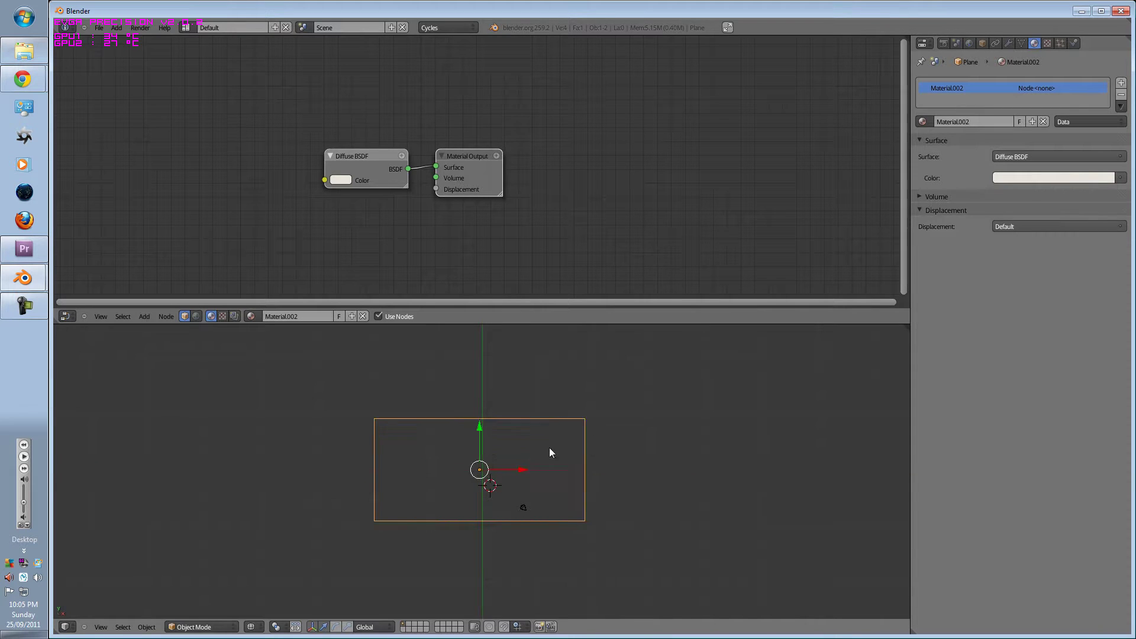
{"action": "key", "text": "Tab"}
{"action": "key", "text": "KP_7"}
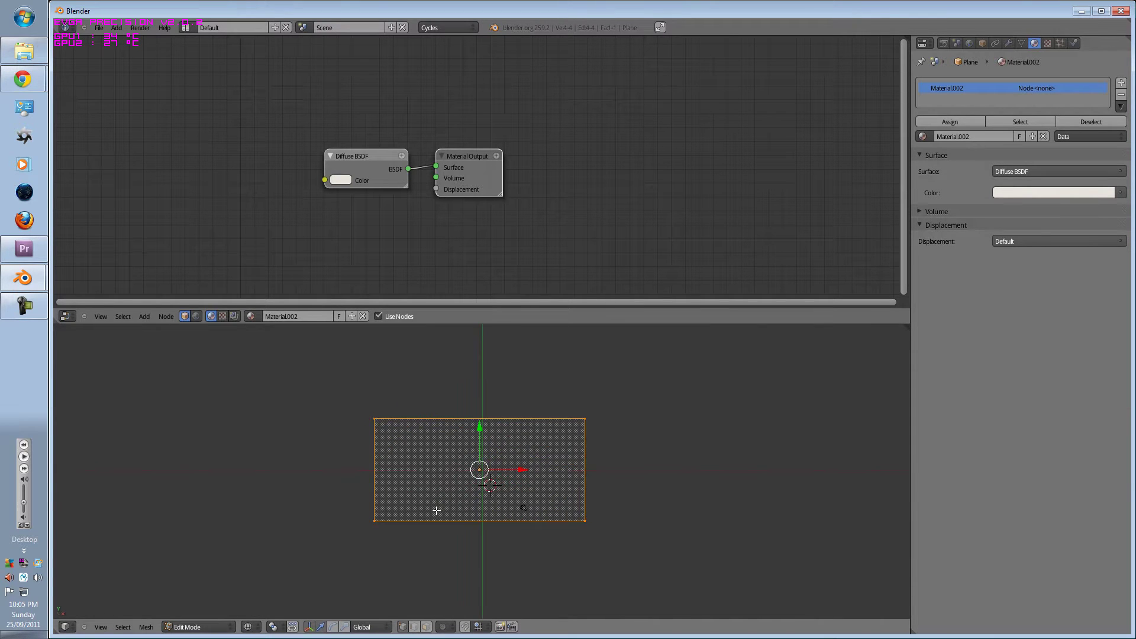
{"action": "key", "text": "e"}
{"action": "key", "text": "s"}
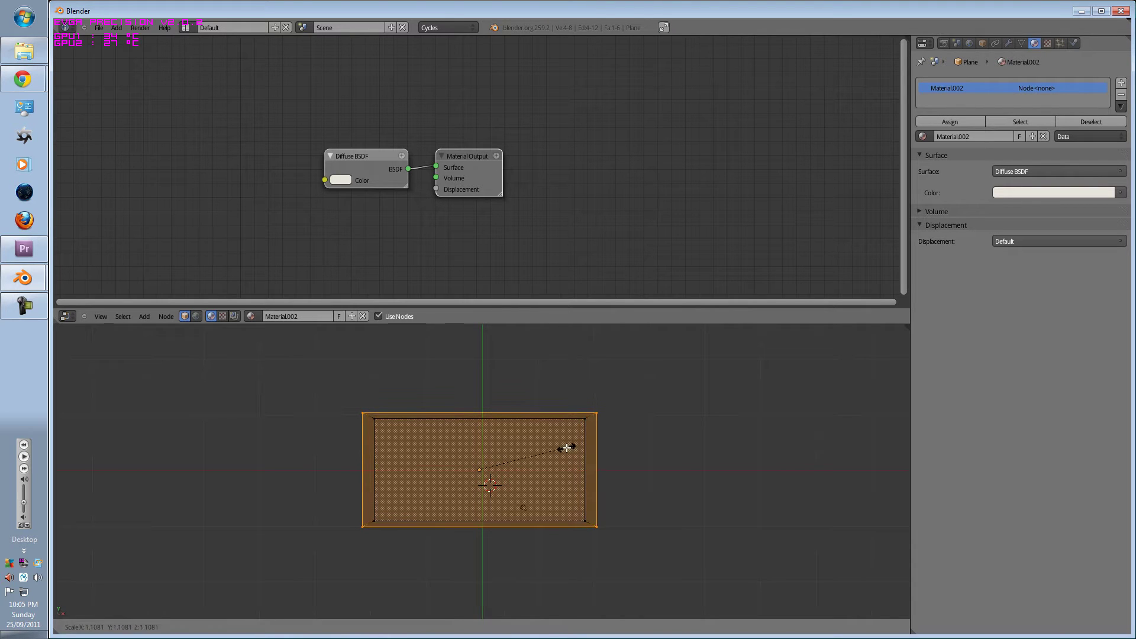
{"action": "left_click", "coordinate": [690, 438]}
{"action": "key", "text": "s"}
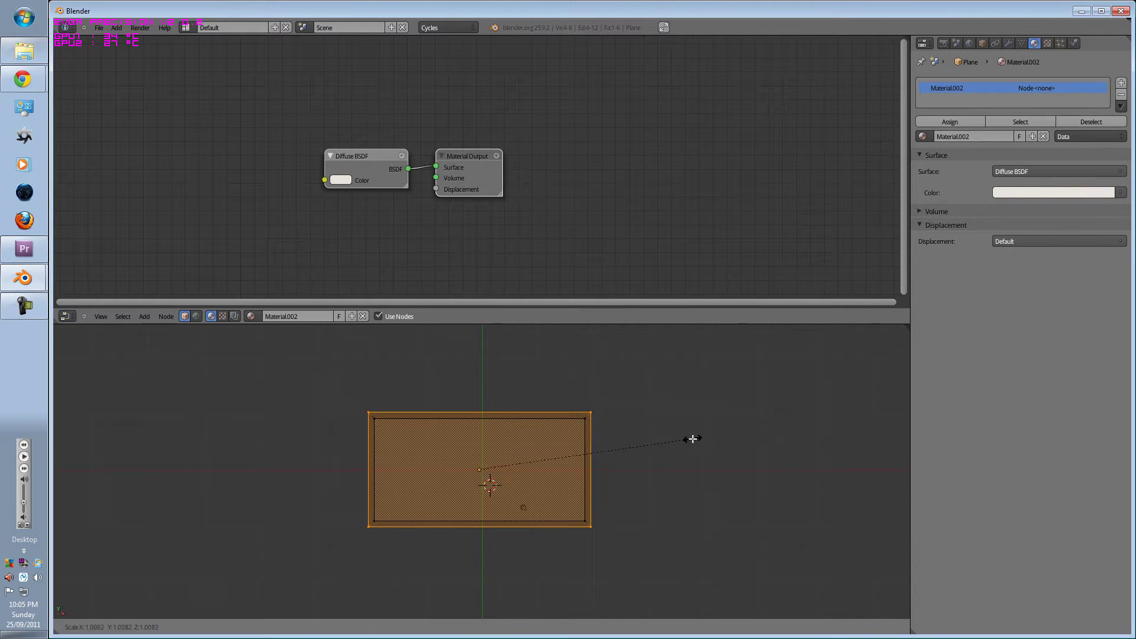
{"action": "left_click", "coordinate": [698, 437]}
{"action": "middle_click_drag", "start_coordinate": [435, 488], "coordinate": [377, 429]}
{"action": "key", "text": "x"}
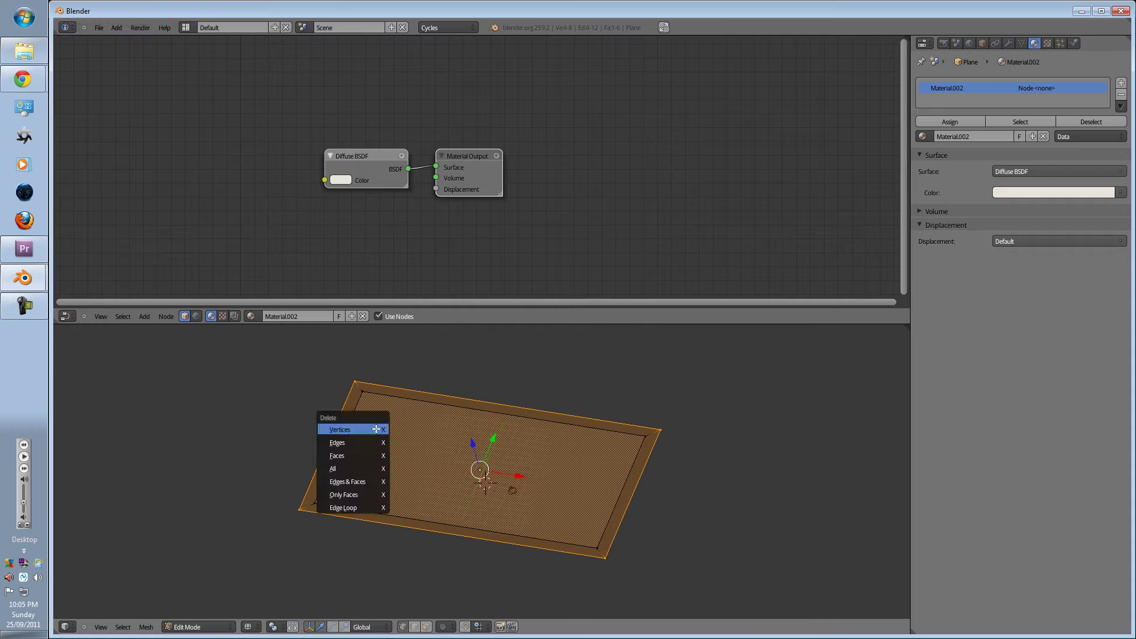
{"action": "left_click", "coordinate": [376, 429]}
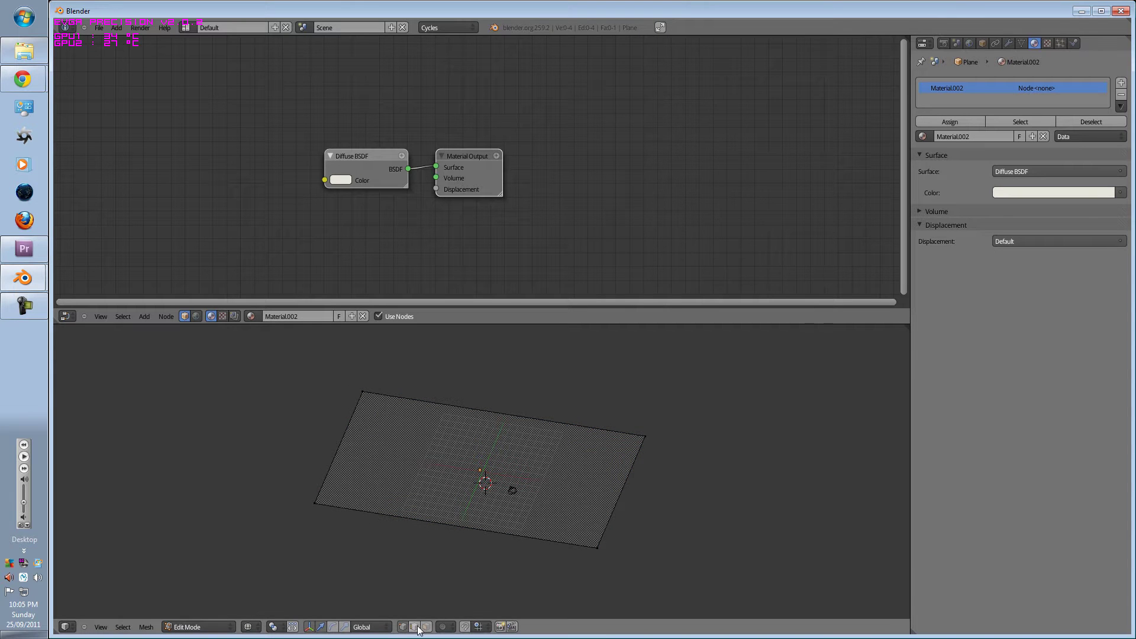
In edge select mode, extrude the plane's +Y and +X edges outward as narrow strips.
{"action": "right_click", "coordinate": [458, 430]}
{"action": "key", "text": "KP_7"}
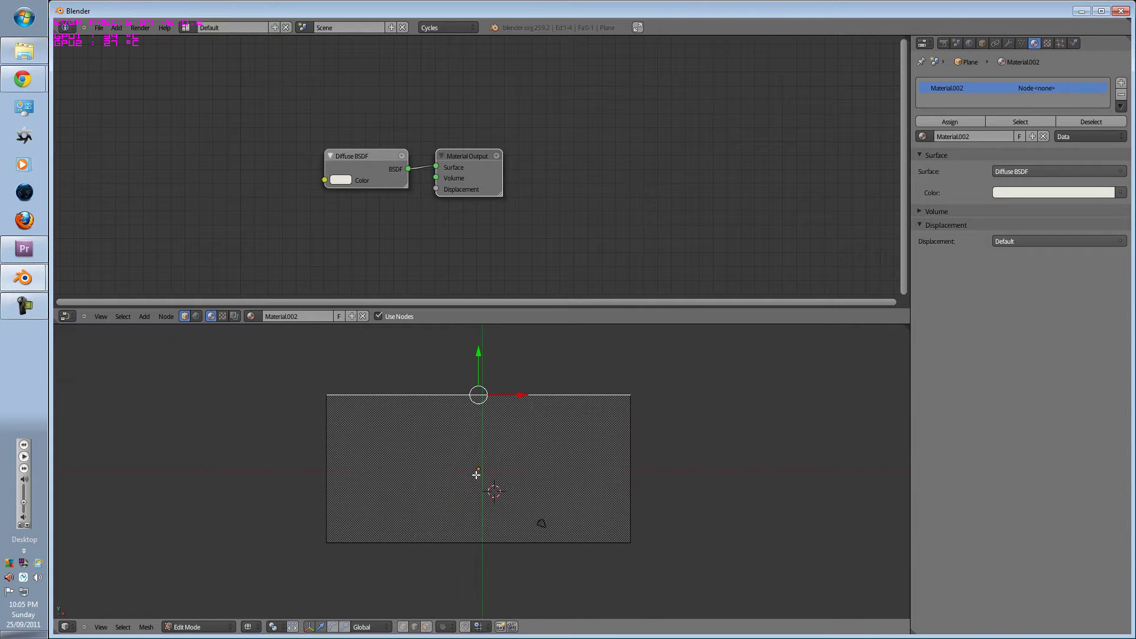
{"action": "key", "text": "e"}
{"action": "left_click", "coordinate": [509, 437]}
{"action": "key", "text": "a"}
{"action": "right_click", "coordinate": [629, 426]}
{"action": "key", "text": "e"}
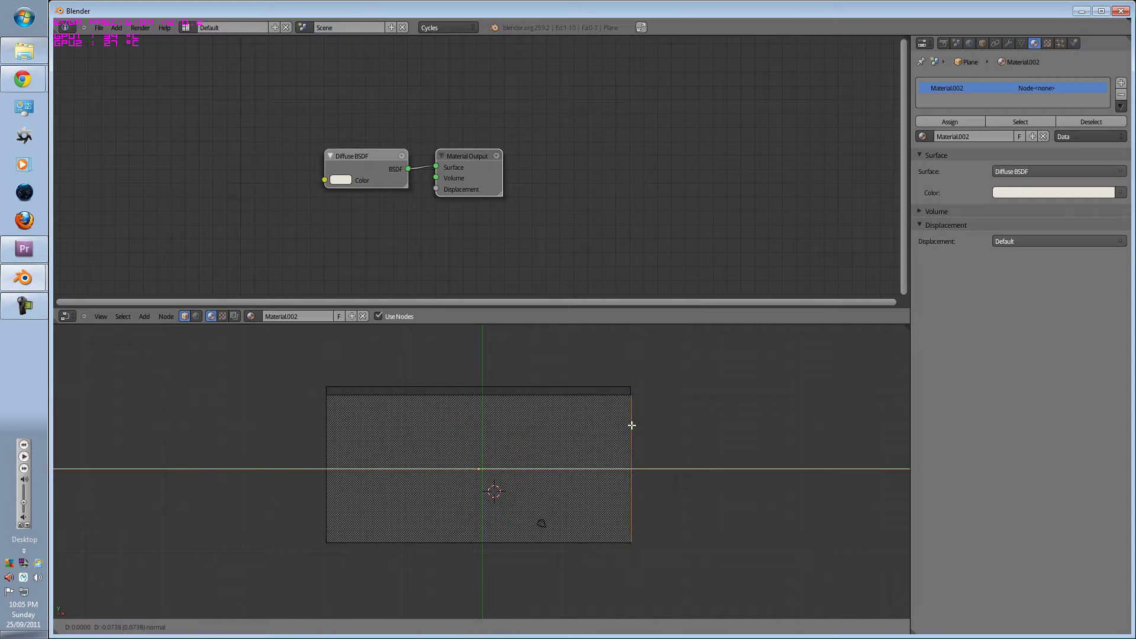
{"action": "left_click", "coordinate": [639, 425]}
Extrude the plane's -X and -Y edges outward as narrow strips, and clear the selection.
{"action": "key", "text": "e"}
{"action": "left_click", "coordinate": [341, 466]}
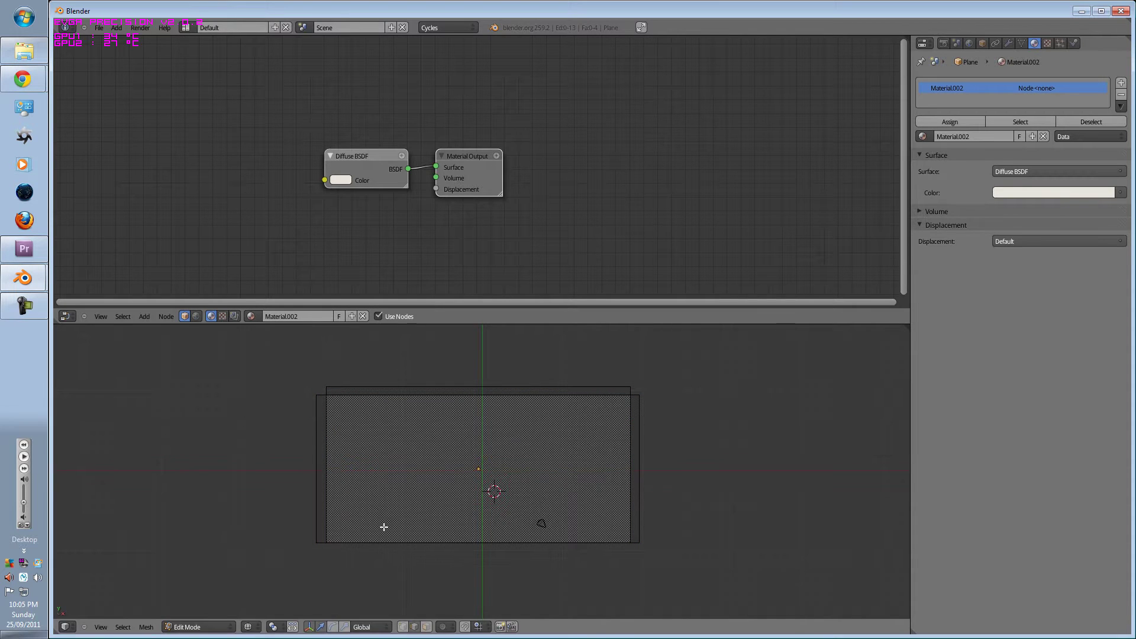
{"action": "right_click", "coordinate": [383, 527]}
{"action": "key", "text": "e"}
{"action": "left_click", "coordinate": [390, 537]}
{"action": "key", "text": "a"}
Cut two edge loops parallel to Y across the plane, sliding the first one off-centre toward -X.
{"action": "key", "text": "ctrl+r"}
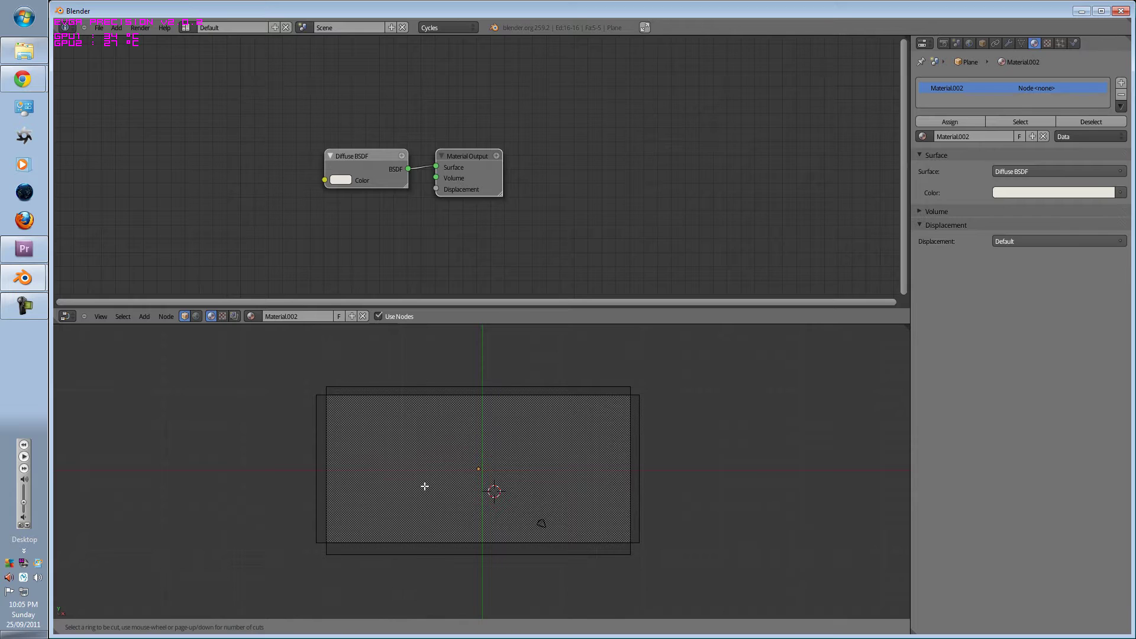
{"action": "left_click", "coordinate": [485, 437]}
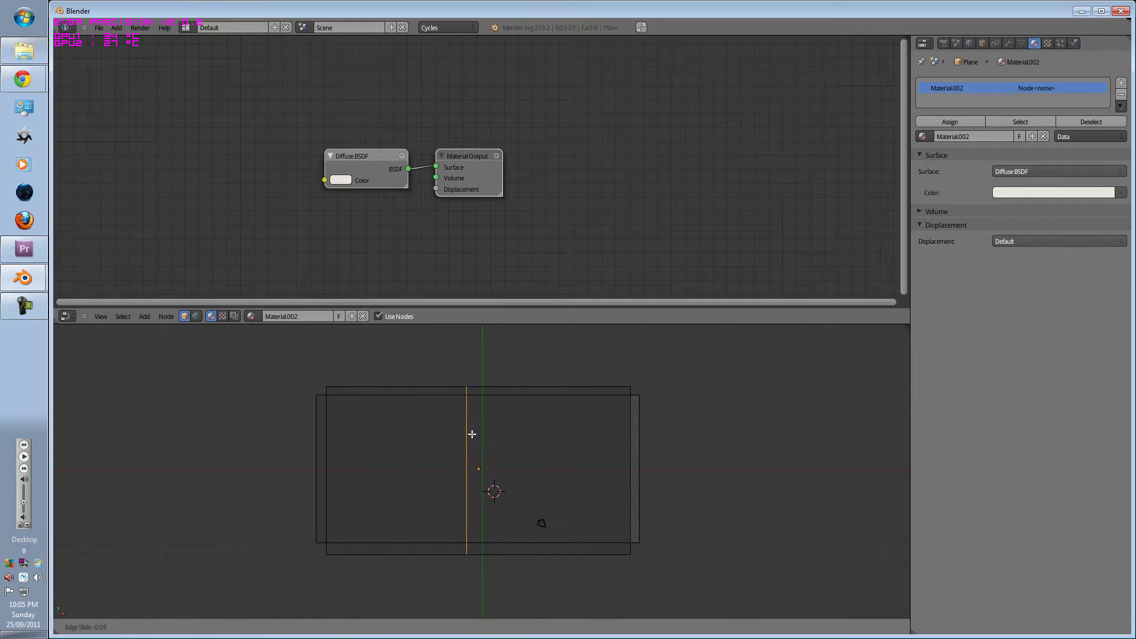
{"action": "left_click", "coordinate": [449, 435]}
{"action": "key", "text": "a"}
{"action": "key", "text": "a"}
{"action": "key", "text": "ctrl+r"}
{"action": "left_click", "coordinate": [507, 430]}
{"action": "left_click", "coordinate": [509, 429]}
{"action": "key", "text": "g"}
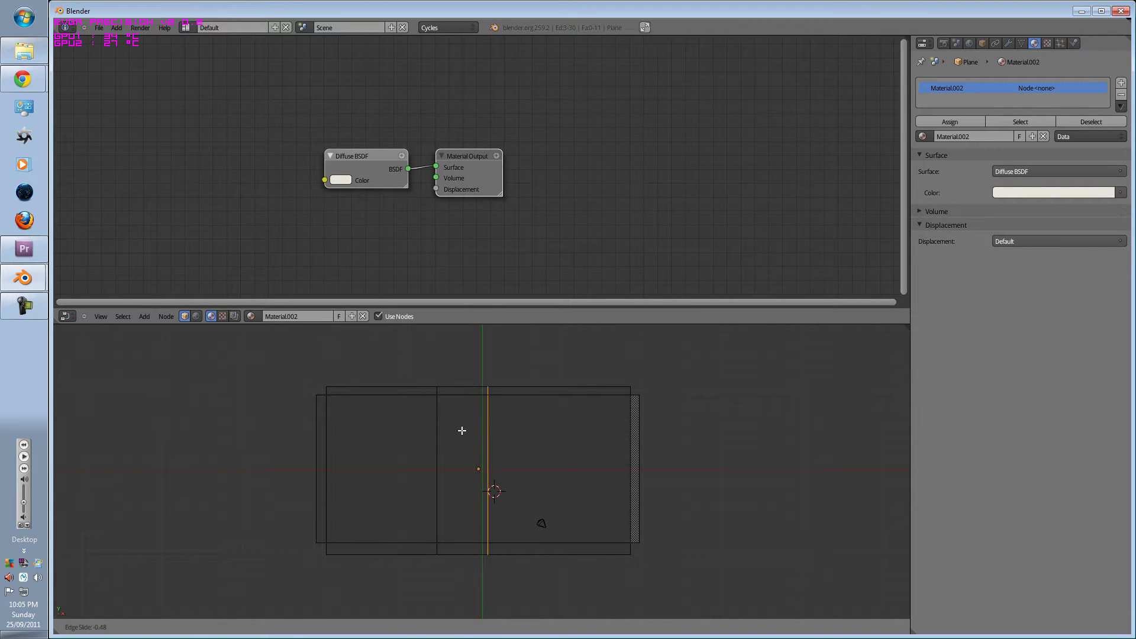
{"action": "left_click", "coordinate": [461, 537]}
{"action": "key", "text": "ctrl+space"}
{"action": "middle_click_drag", "start_coordinate": [399, 560], "coordinate": [408, 521]}
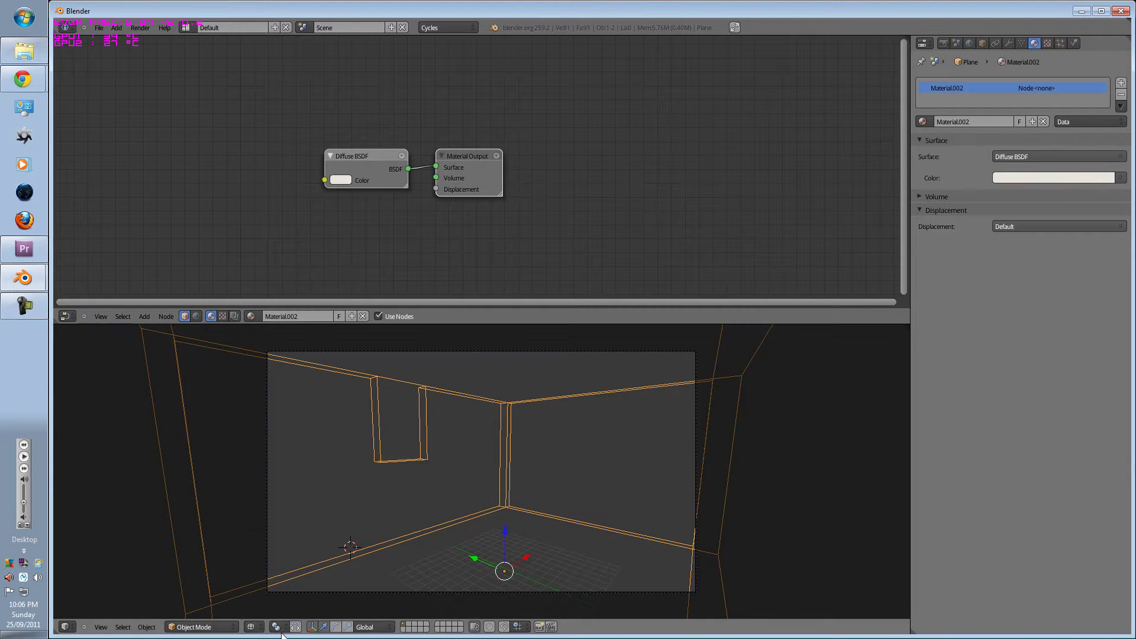
Preview the room's window lighting through the camera in Rendered shading, and return the viewport to Solid.
{"action": "left_click", "coordinate": [251, 626]}
{"action": "left_click", "coordinate": [278, 553]}
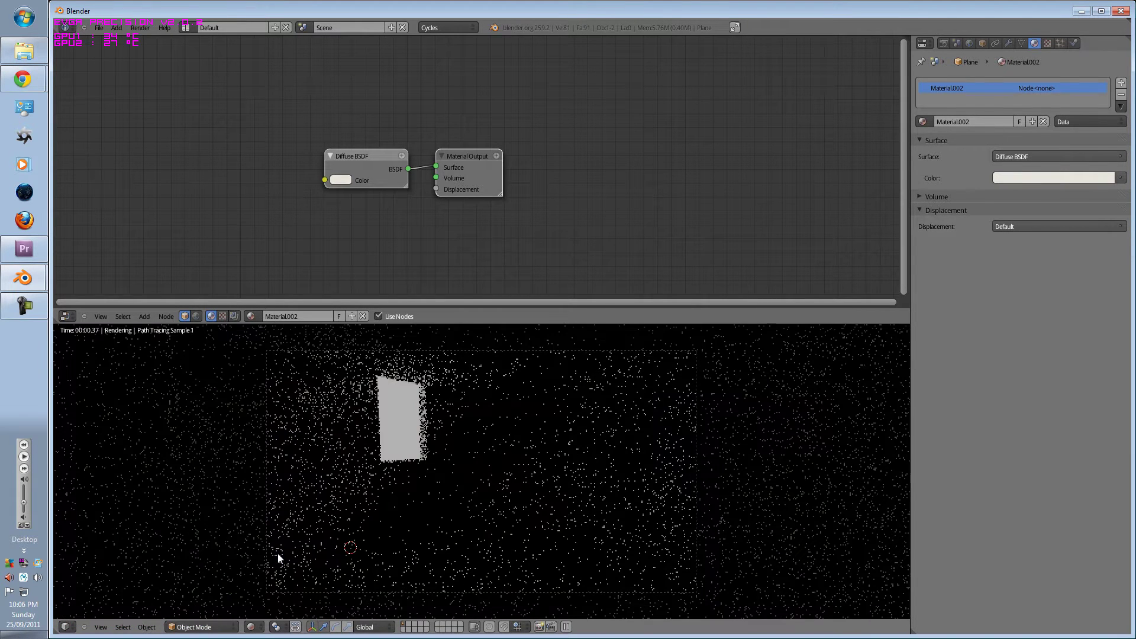
{"action": "left_click", "coordinate": [369, 522]}
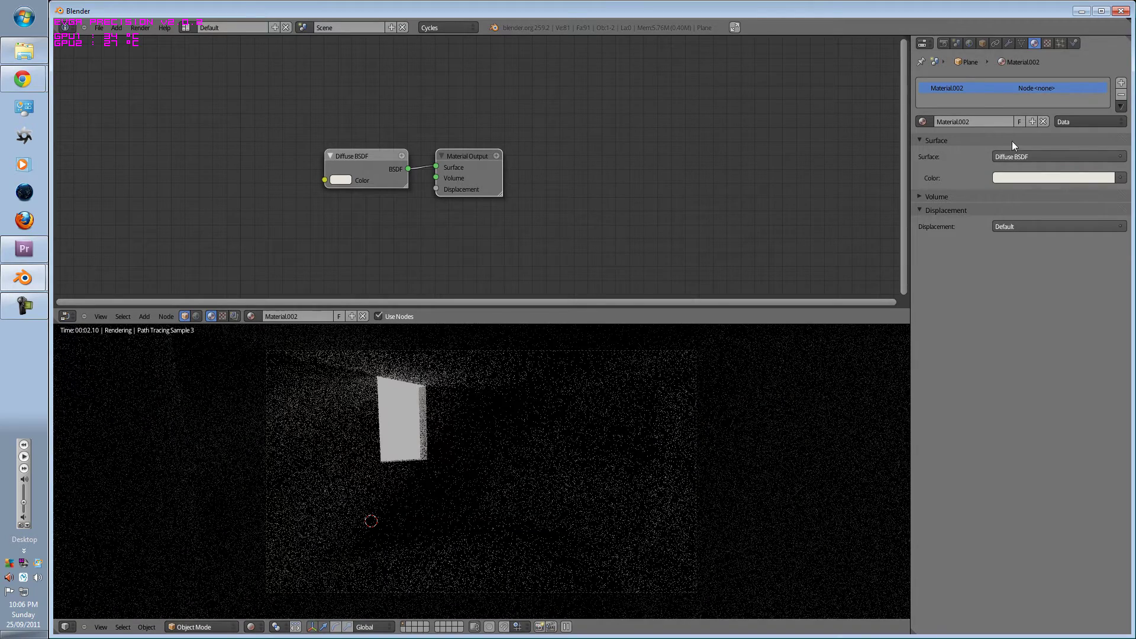
{"action": "left_click", "coordinate": [264, 628]}
{"action": "left_click", "coordinate": [260, 589]}
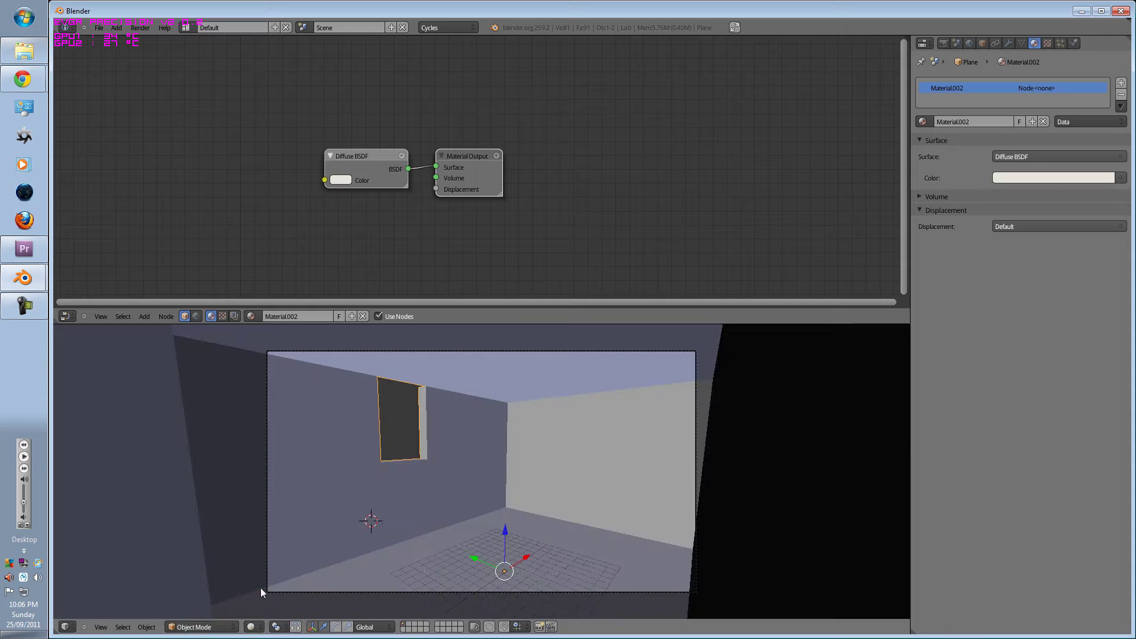
Select the camera, display the world shader nodes, and space the Background and World Output nodes apart.
{"action": "right_click", "coordinate": [697, 381]}
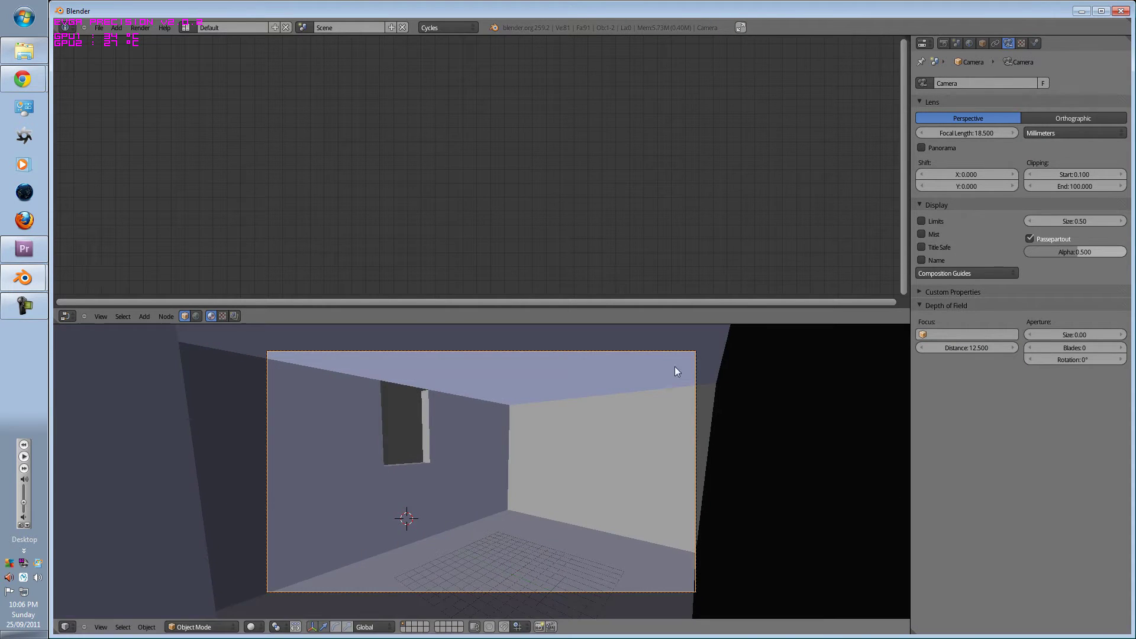
{"action": "left_click", "coordinate": [196, 316]}
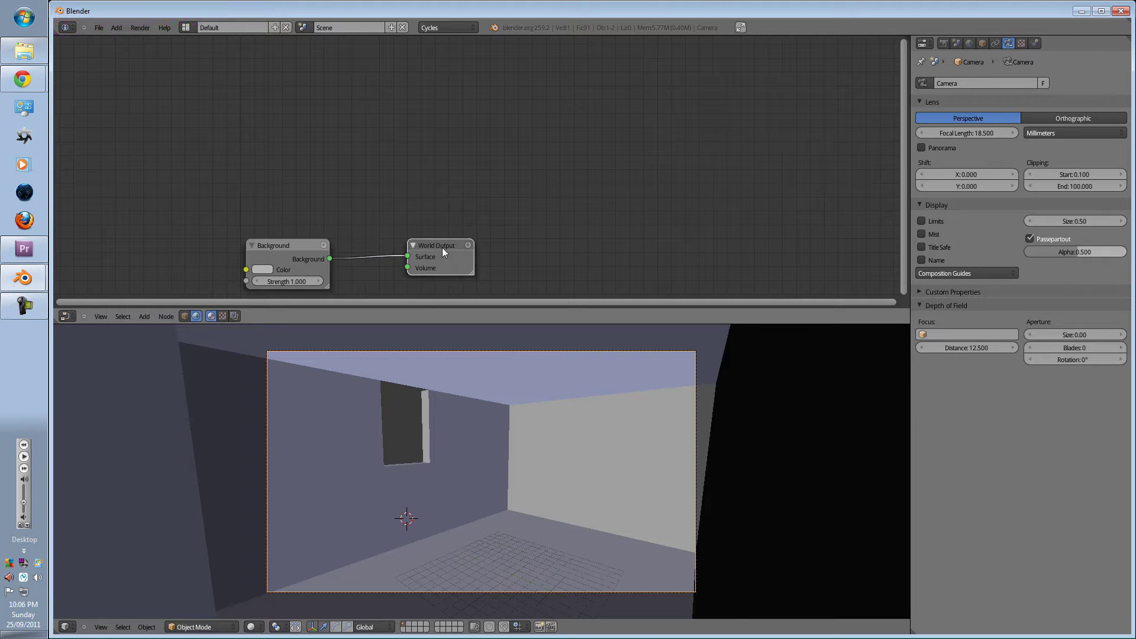
{"action": "left_click_drag", "start_coordinate": [442, 247], "coordinate": [551, 214]}
{"action": "left_click_drag", "start_coordinate": [306, 243], "coordinate": [401, 156]}
{"action": "middle_click_drag", "start_coordinate": [356, 258], "coordinate": [424, 235]}
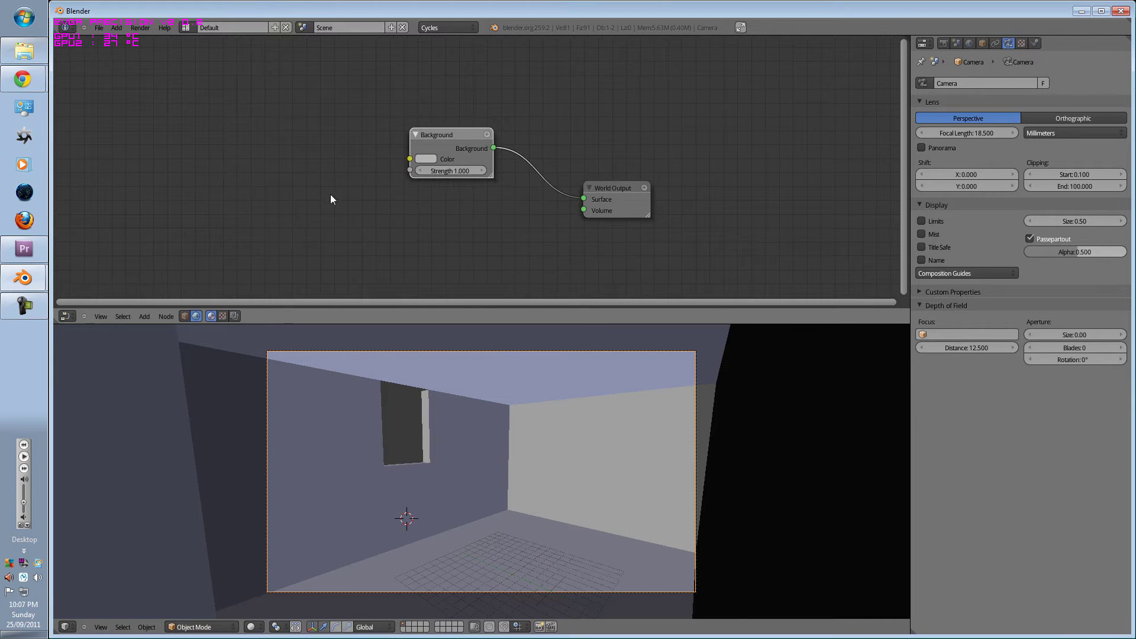
Add a Sky Texture node and connect its Color output to the Background node's Color input.
{"action": "key", "text": "shift+a"}
{"action": "mouse_move", "coordinate": [234, 194]}
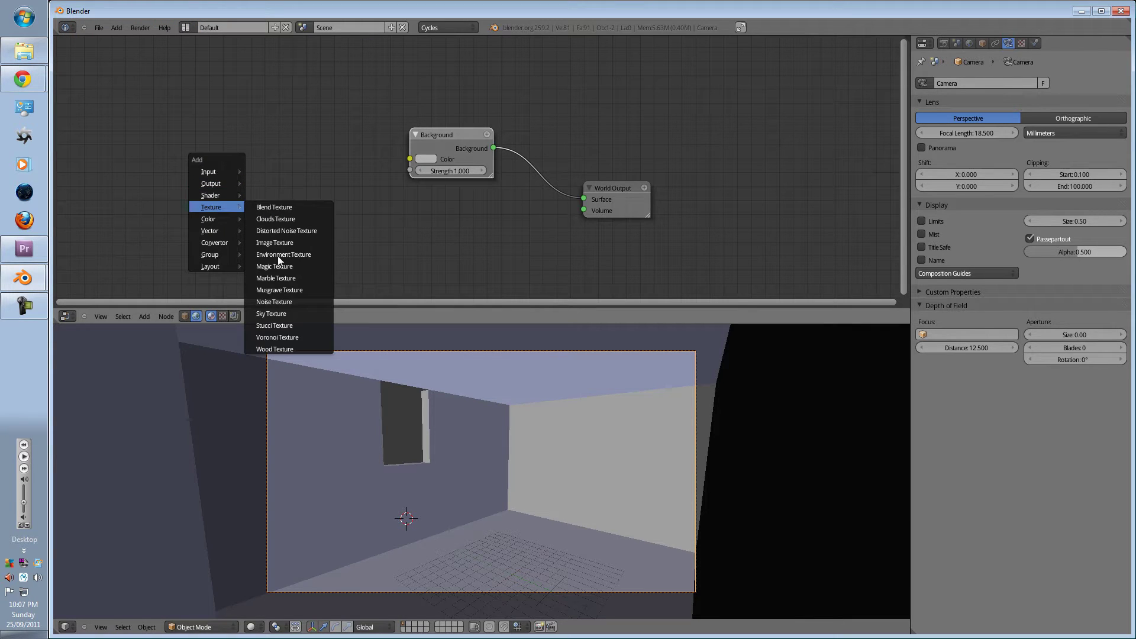
{"action": "left_click", "coordinate": [275, 314]}
{"action": "left_click", "coordinate": [276, 163]}
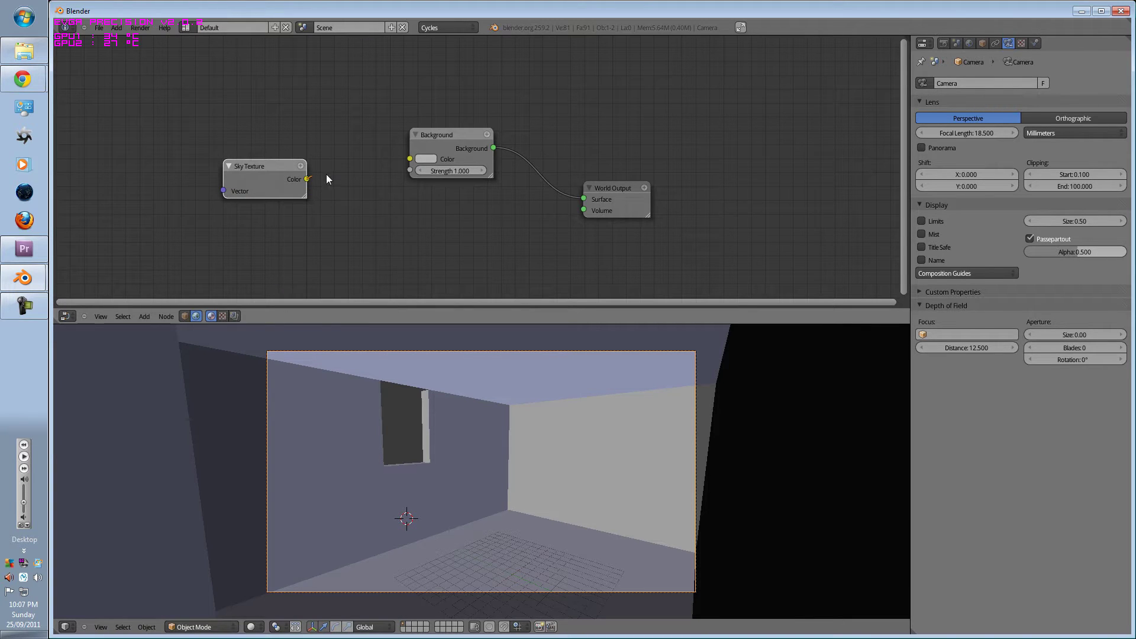
{"action": "left_click_drag", "start_coordinate": [271, 182], "coordinate": [310, 176]}
{"action": "middle_click_drag", "start_coordinate": [314, 177], "coordinate": [492, 131]}
{"action": "left_click_drag", "start_coordinate": [475, 116], "coordinate": [439, 113]}
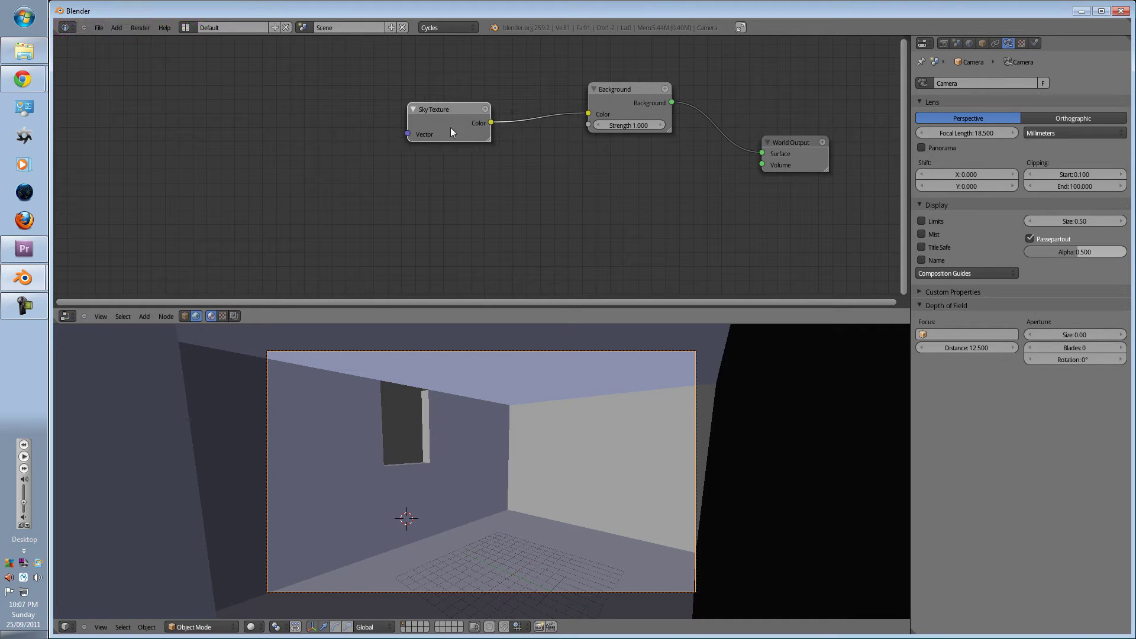
Set the Sky Texture's vector to Texture Coordinate Generated in the world settings, and spread the new nodes apart.
{"action": "left_click", "coordinate": [946, 43]}
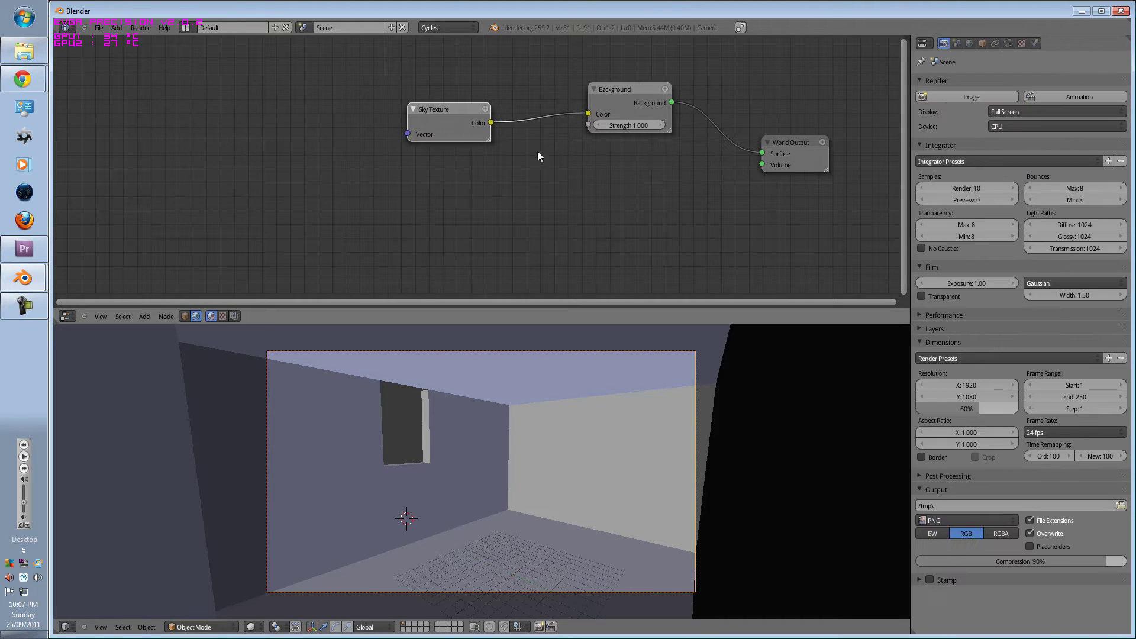
{"action": "left_click", "coordinate": [968, 44]}
{"action": "left_click", "coordinate": [1003, 207]}
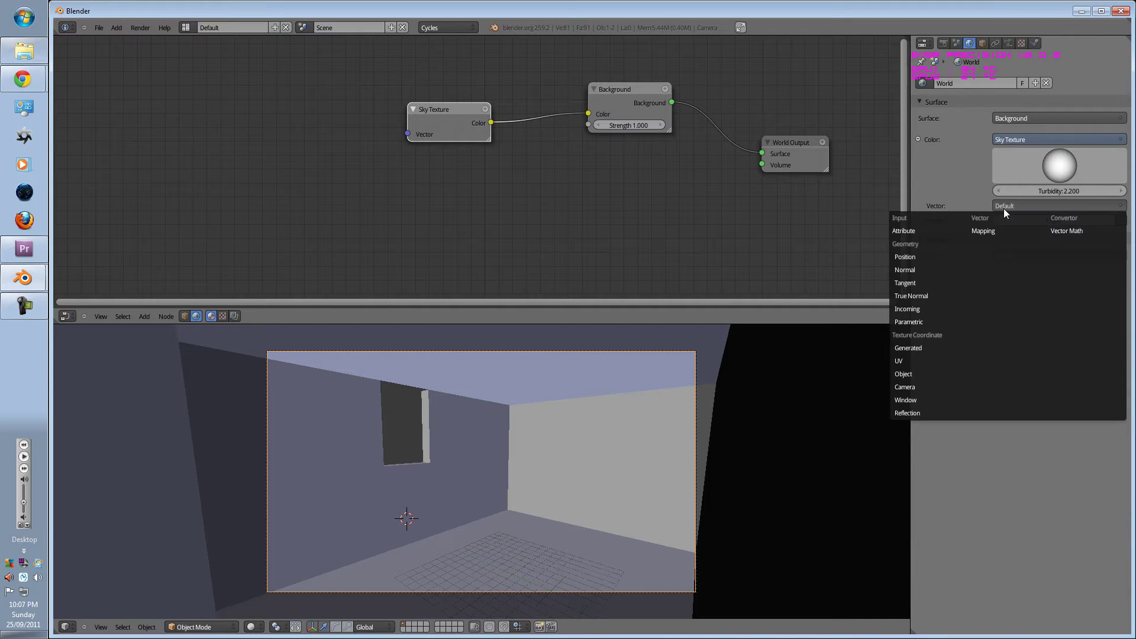
{"action": "left_click", "coordinate": [908, 348]}
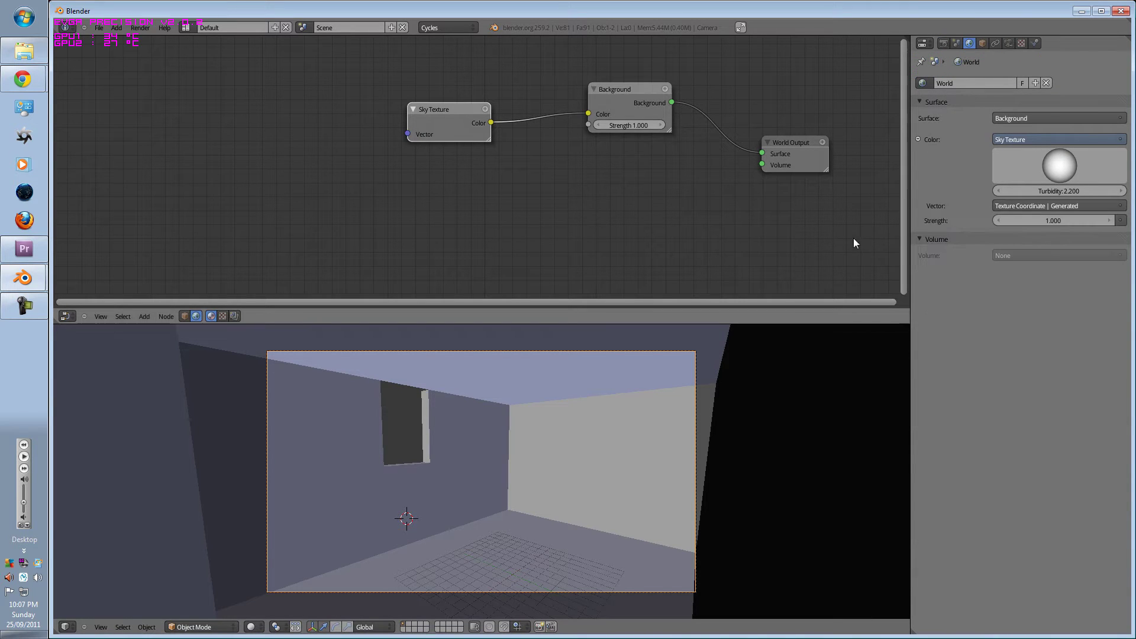
{"action": "left_click_drag", "start_coordinate": [428, 111], "coordinate": [515, 127]}
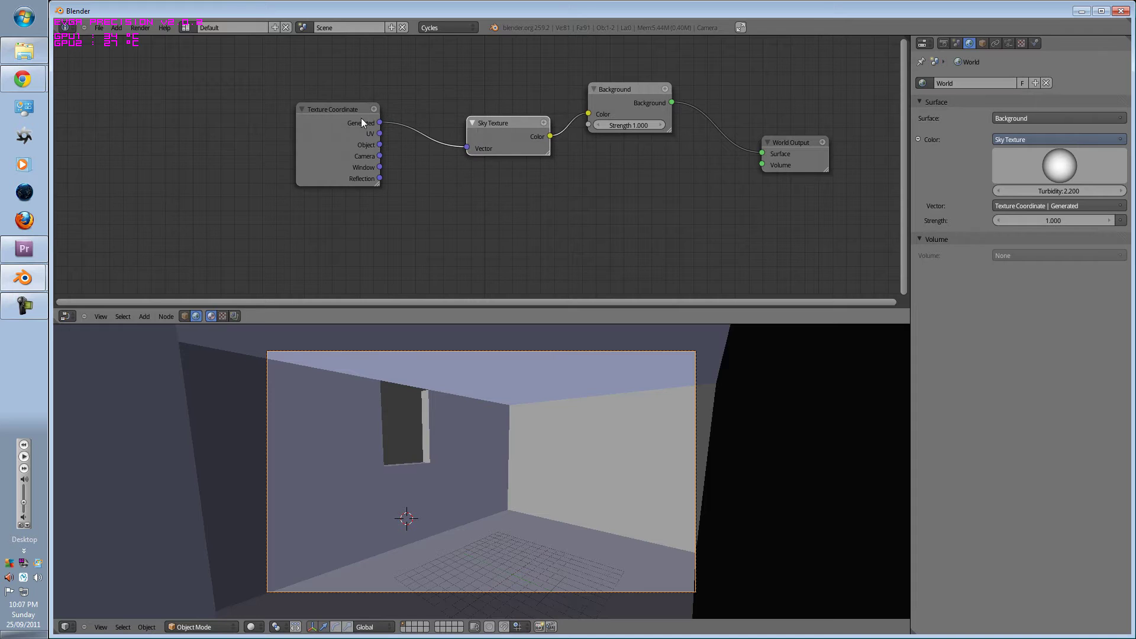
{"action": "left_click_drag", "start_coordinate": [363, 119], "coordinate": [269, 109]}
{"action": "left_click_drag", "start_coordinate": [499, 135], "coordinate": [418, 129]}
Add a Mapping vector node on the link between the Texture Coordinate and Sky Texture nodes.
{"action": "key", "text": "shift+a"}
{"action": "mouse_move", "coordinate": [417, 129]}
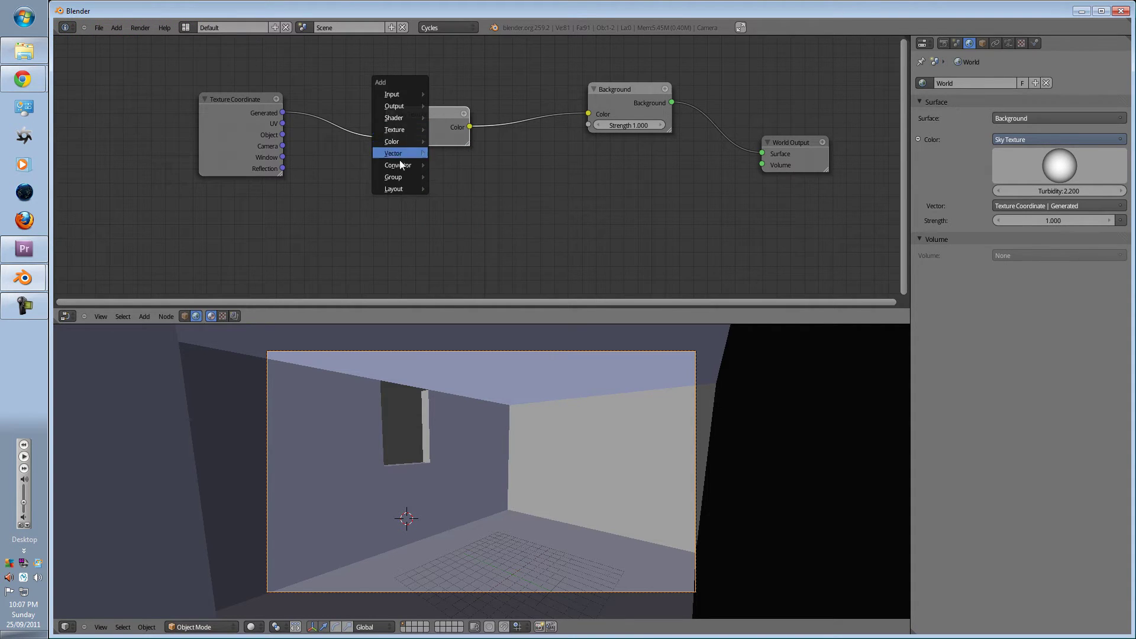
{"action": "key", "text": "Escape"}
{"action": "key", "text": "shift+a"}
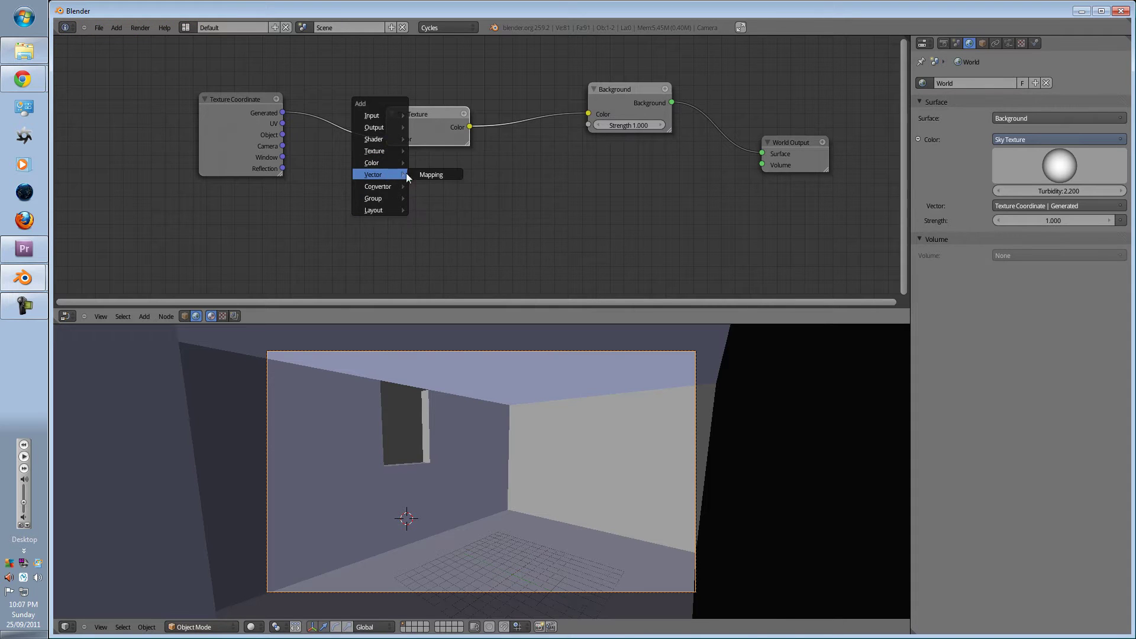
{"action": "left_click", "coordinate": [431, 174]}
{"action": "left_click", "coordinate": [323, 158]}
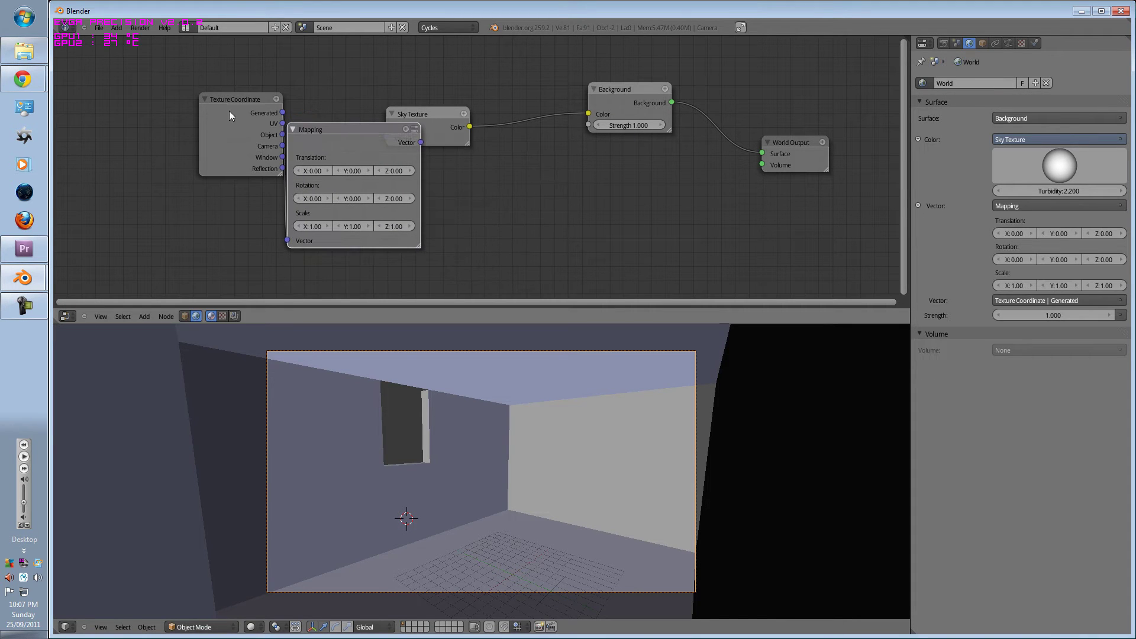
Spread the Texture Coordinate, Mapping and Sky Texture nodes apart, with the Mapping node's Y translation set to -0.015.
{"action": "left_click_drag", "start_coordinate": [229, 111], "coordinate": [161, 113]}
{"action": "left_click_drag", "start_coordinate": [360, 149], "coordinate": [292, 124]}
{"action": "left_click_drag", "start_coordinate": [433, 136], "coordinate": [503, 122]}
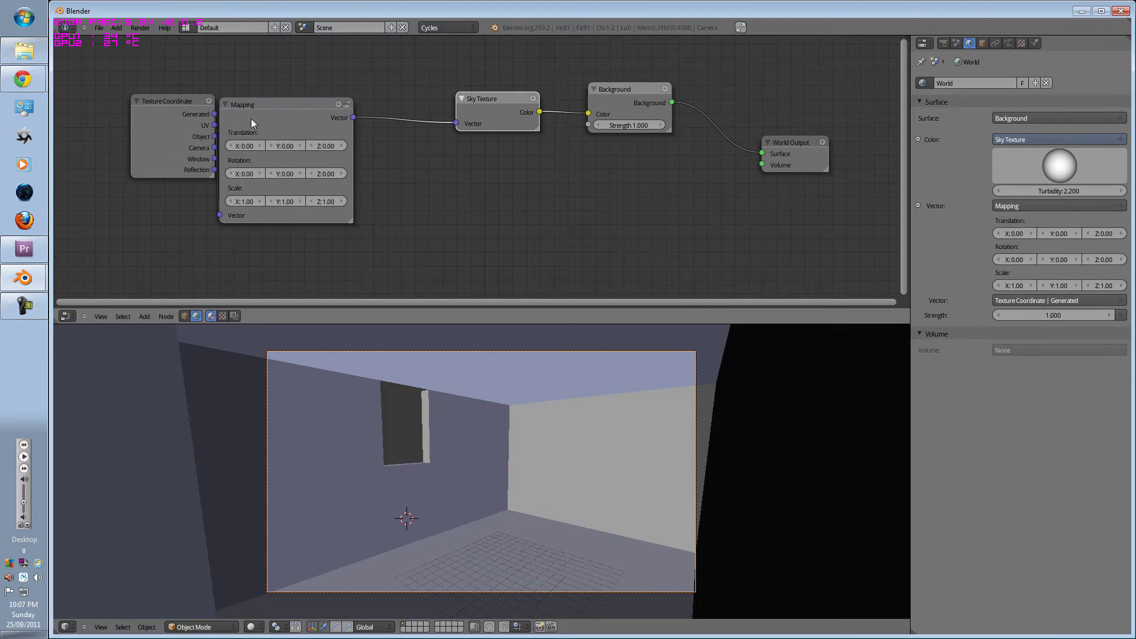
{"action": "left_click_drag", "start_coordinate": [250, 118], "coordinate": [287, 106]}
{"action": "left_click_drag", "start_coordinate": [201, 110], "coordinate": [151, 96]}
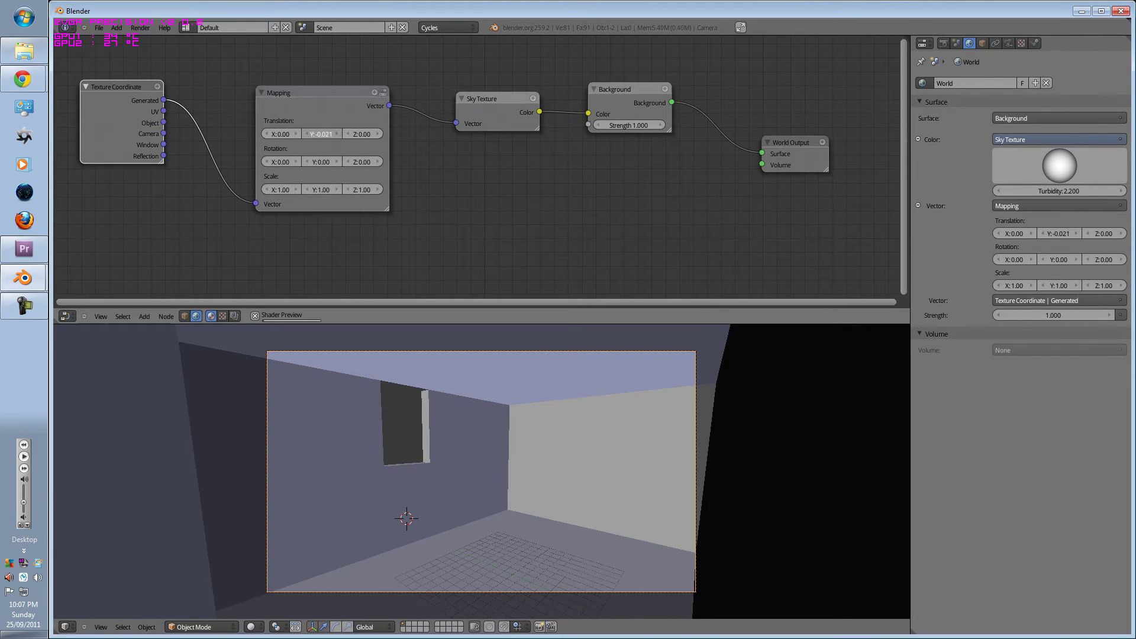
{"action": "left_click_drag", "start_coordinate": [324, 133], "coordinate": [307, 83]}
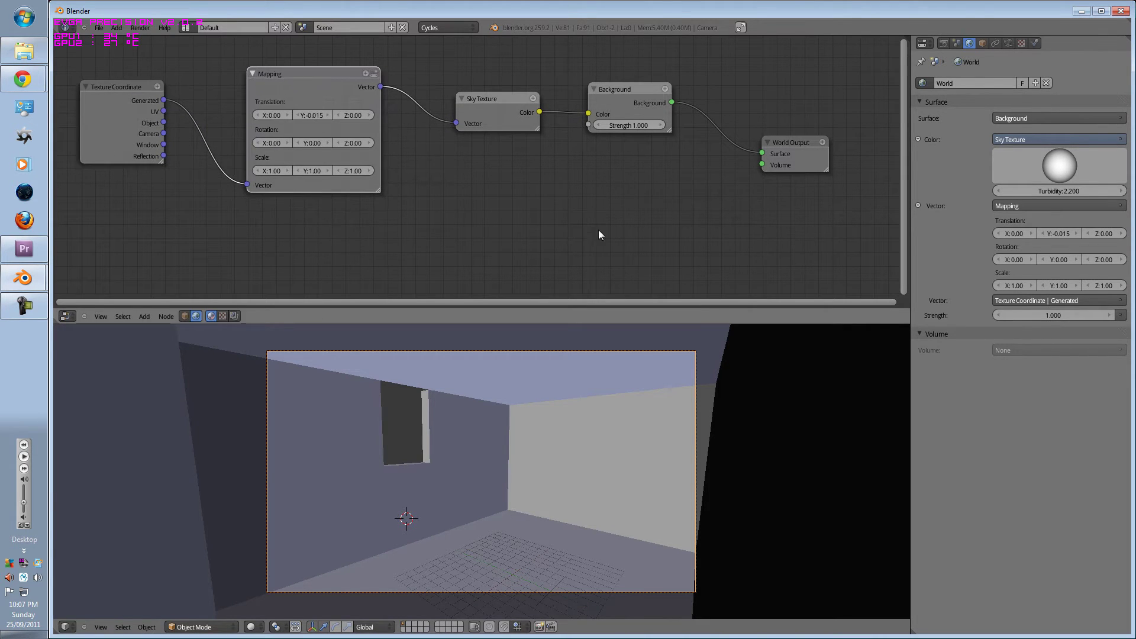
Save the scene to the Desktop as tut.blend, overwriting the existing file.
{"action": "key", "text": "ctrl+s"}
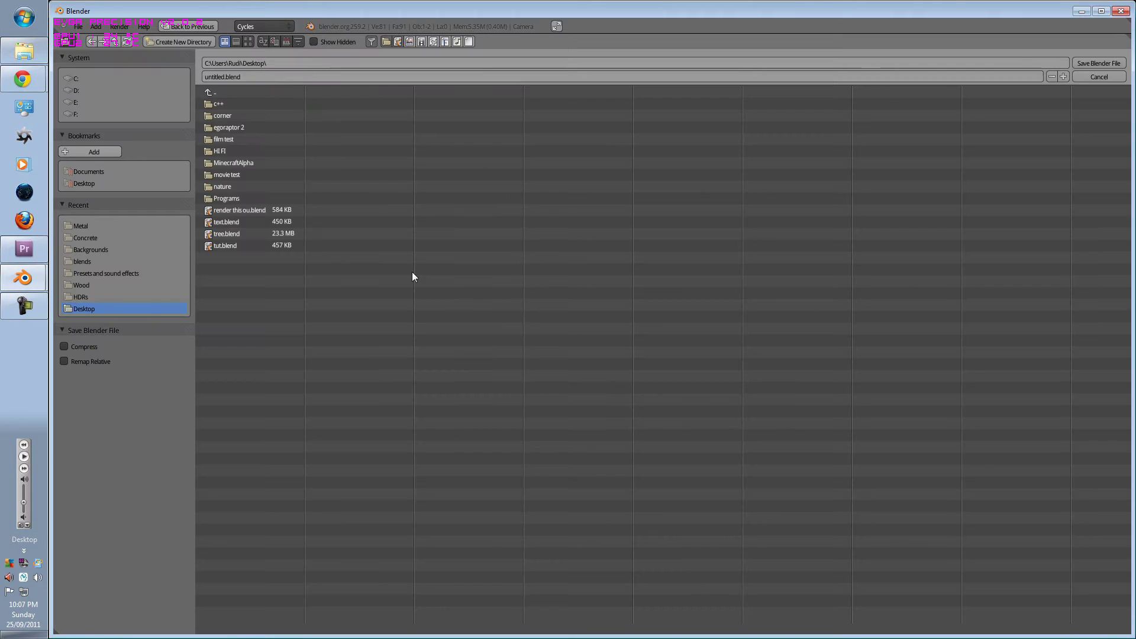
{"action": "left_click", "coordinate": [250, 244]}
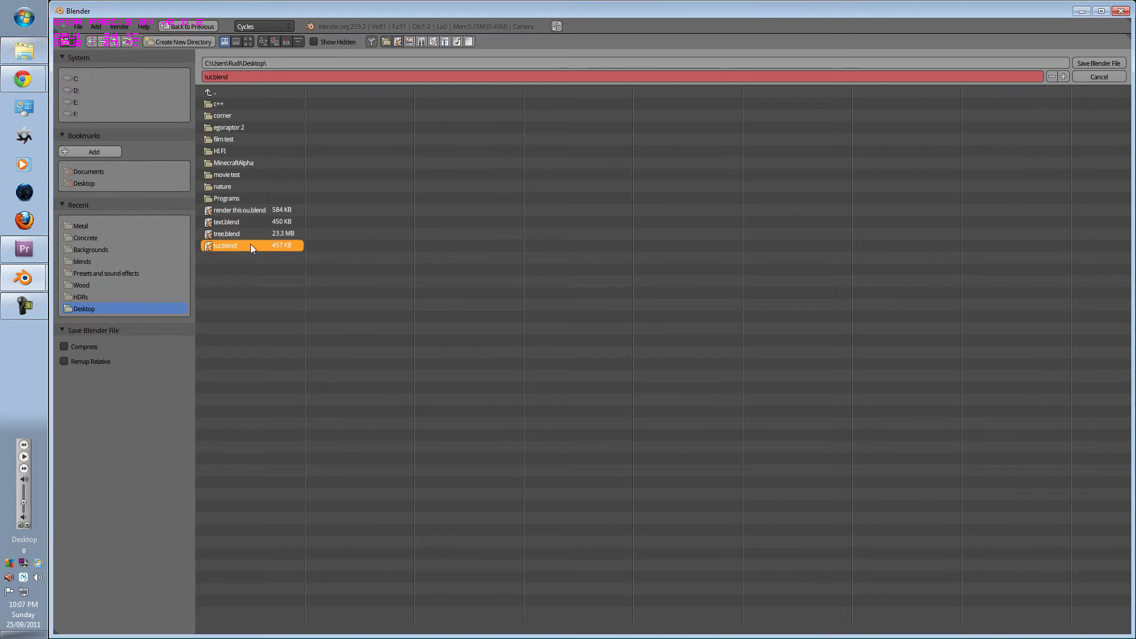
{"action": "key", "text": "Return"}
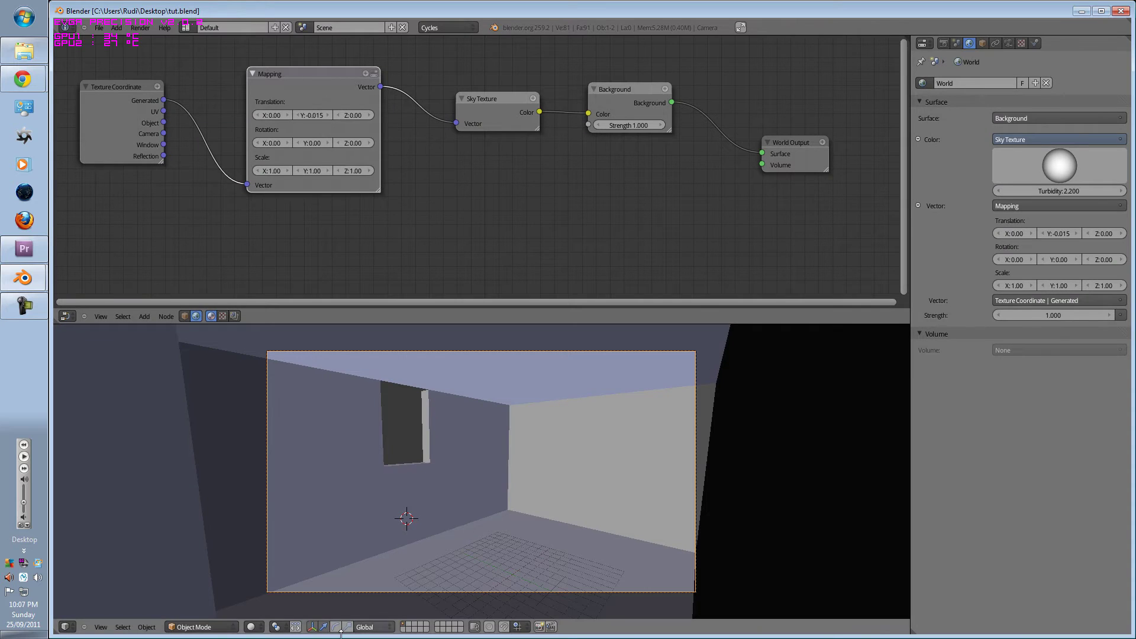
Switch the camera viewport to Rendered shading and set the render device to GPU.
{"action": "left_click", "coordinate": [251, 627]}
{"action": "left_click", "coordinate": [266, 552]}
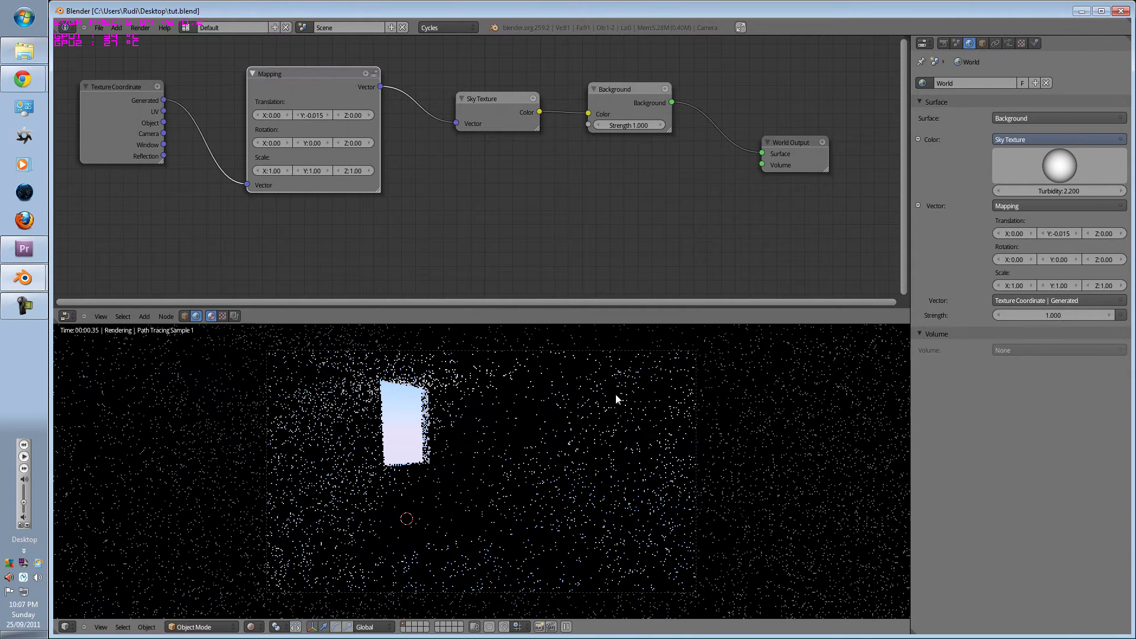
{"action": "left_click", "coordinate": [943, 43]}
{"action": "left_click", "coordinate": [996, 125]}
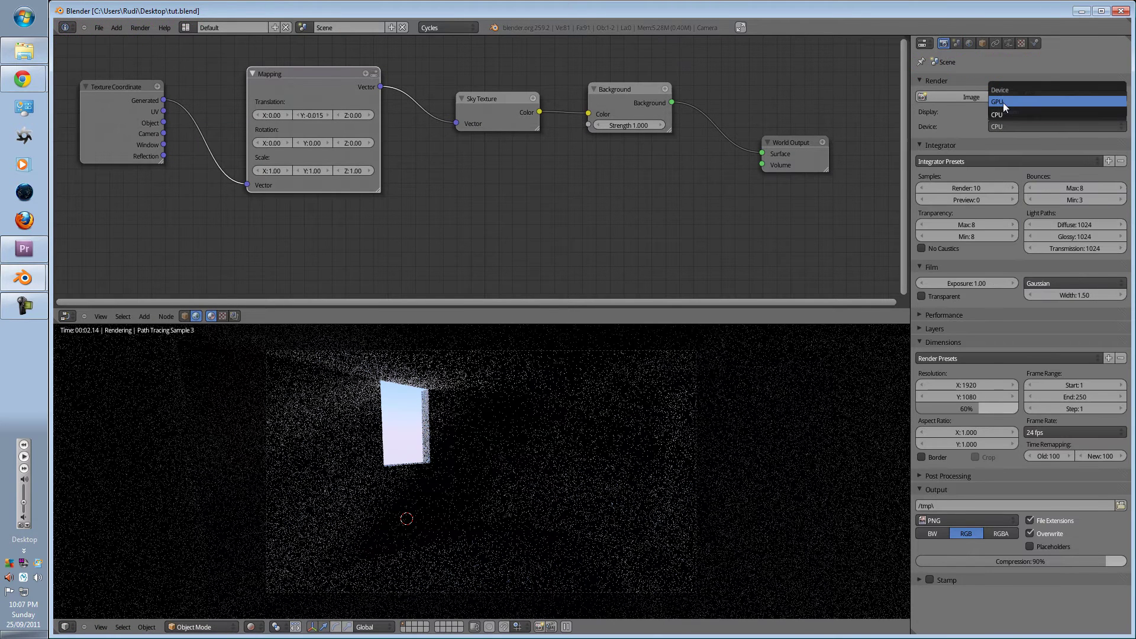
{"action": "left_click", "coordinate": [614, 448]}
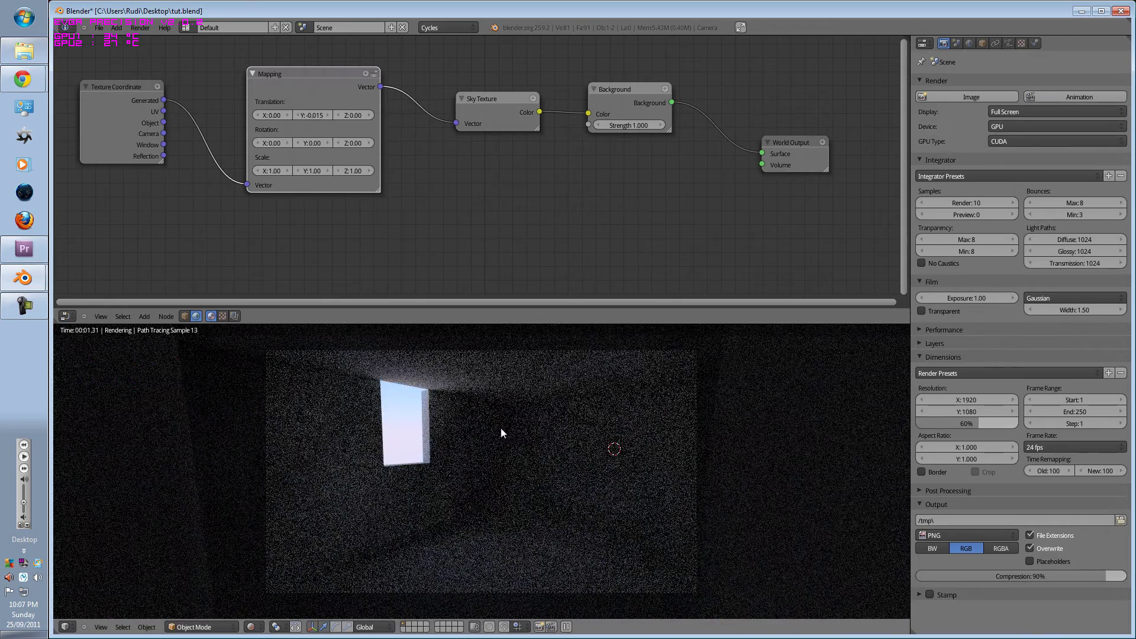
Set the Mapping node's rotation to X 0.05, Y -0.10 and Z -0.18.
{"action": "scroll", "coordinate": [473, 453], "scroll_direction": "up", "scroll_amount": 1}
{"action": "scroll", "coordinate": [470, 456], "scroll_direction": "down", "scroll_amount": 2}
{"action": "scroll", "coordinate": [469, 455], "scroll_direction": "up", "scroll_amount": 2}
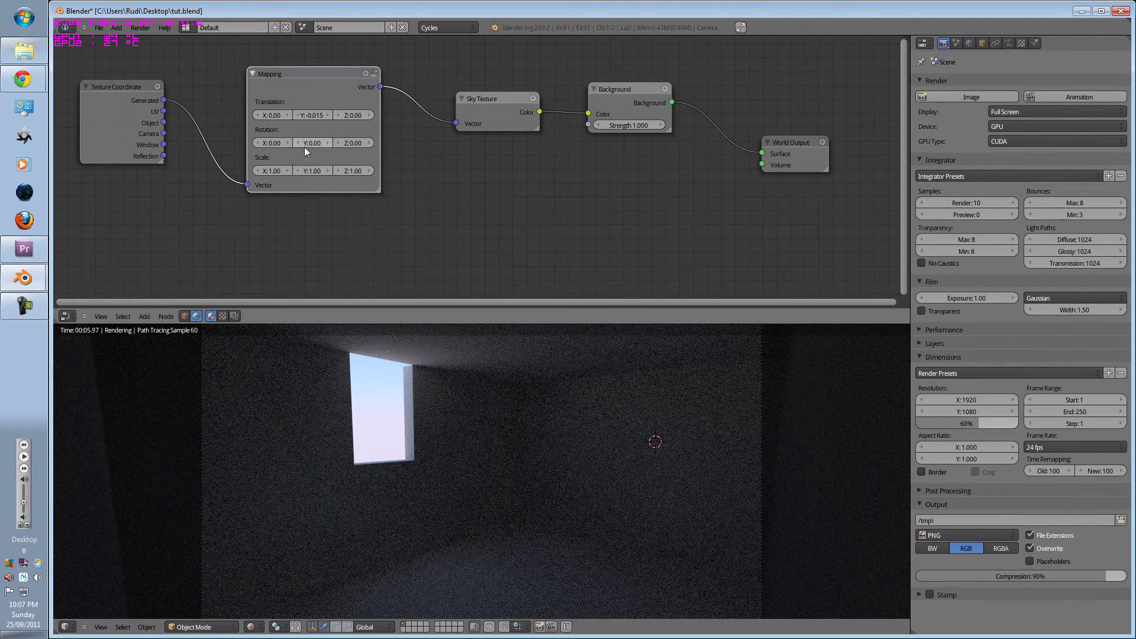
{"action": "left_click_drag", "start_coordinate": [272, 143], "coordinate": [340, 144]}
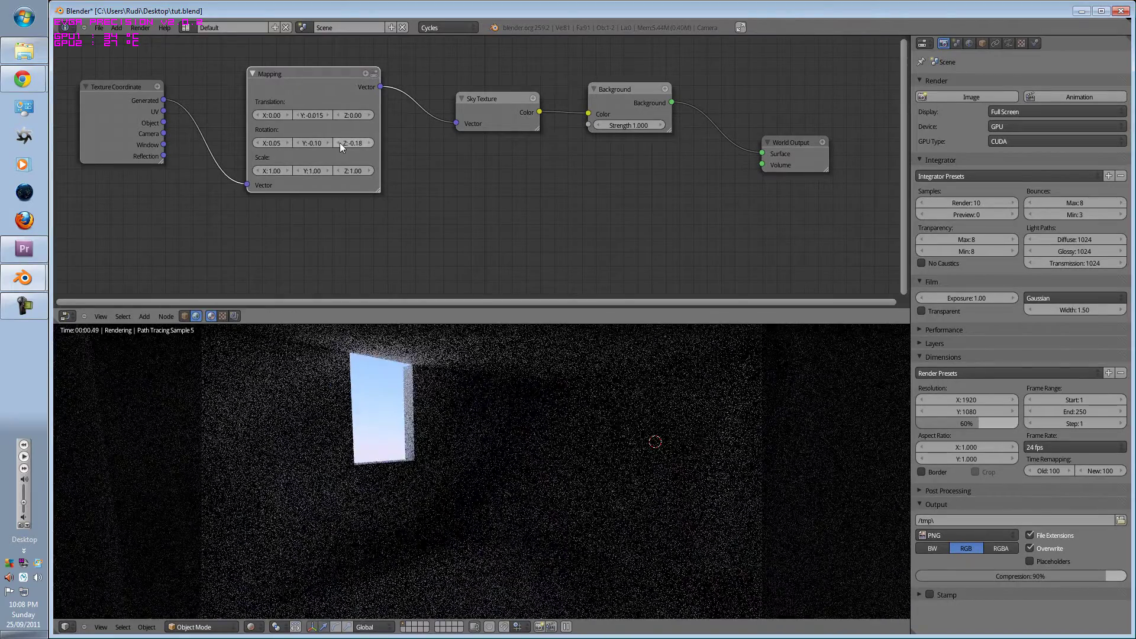
In the world settings, set the Sky Texture's turbidity to 6.5 and the background strength to 1.3.
{"action": "left_click", "coordinate": [969, 44]}
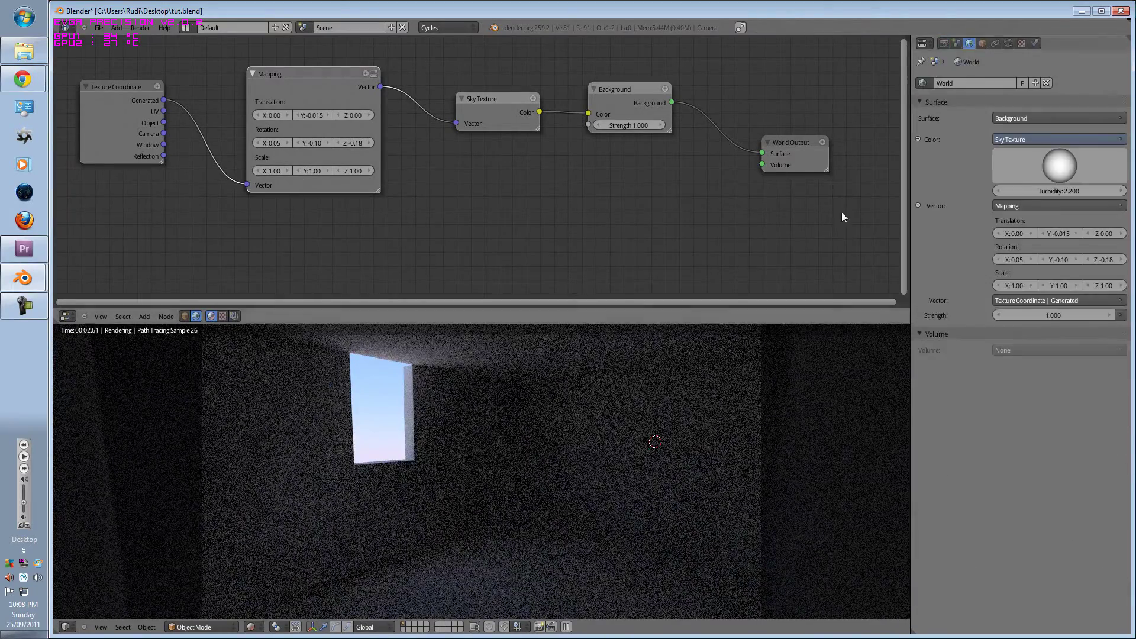
{"action": "left_click_drag", "start_coordinate": [1044, 187], "coordinate": [1050, 187]}
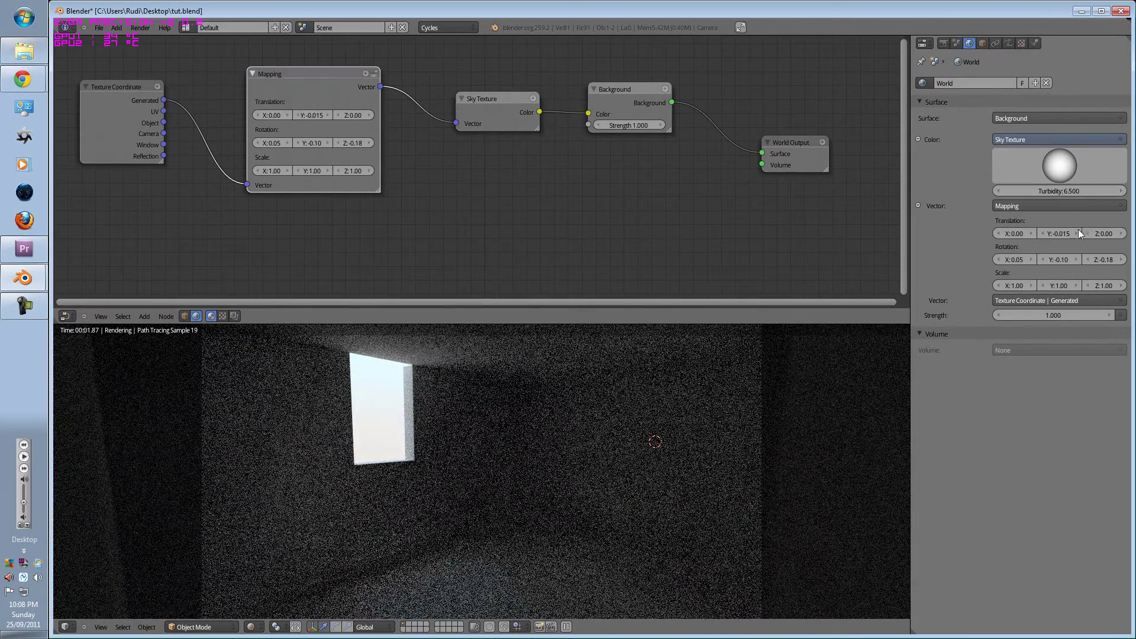
{"action": "left_click_drag", "start_coordinate": [1049, 317], "coordinate": [1078, 317]}
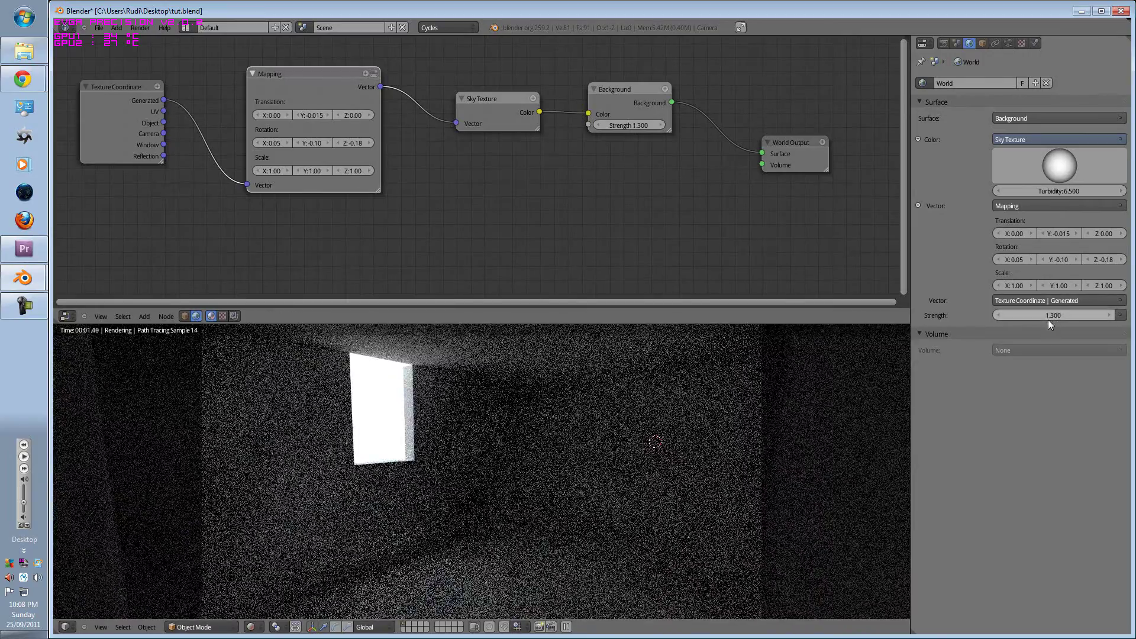
{"action": "scroll", "coordinate": [494, 396], "scroll_direction": "down", "scroll_amount": 2}
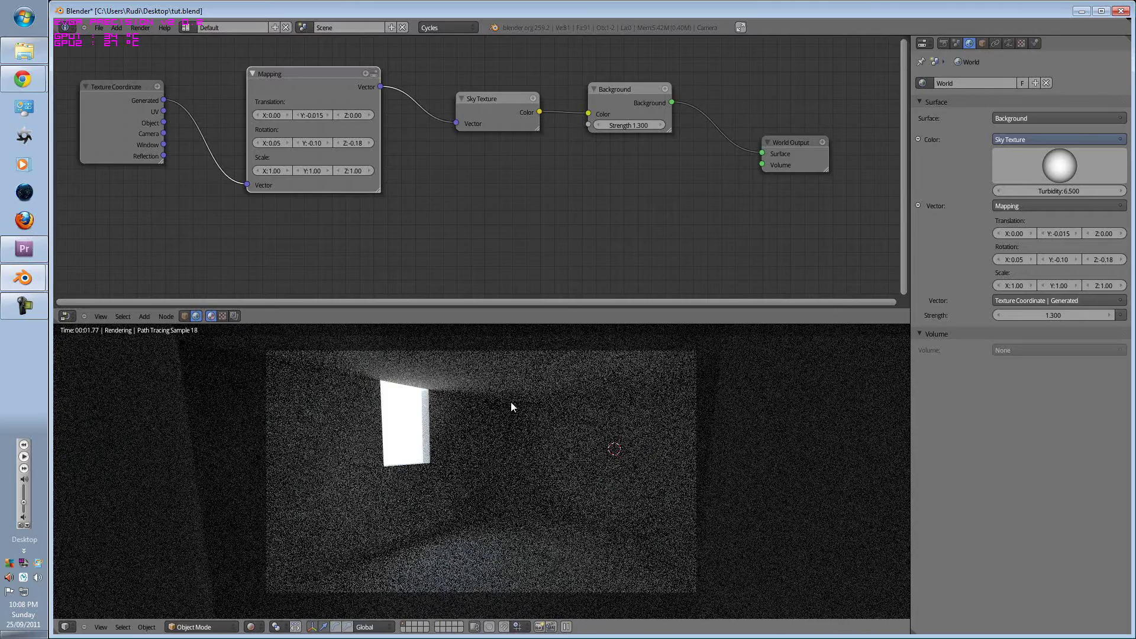
{"action": "left_click", "coordinate": [511, 403]}
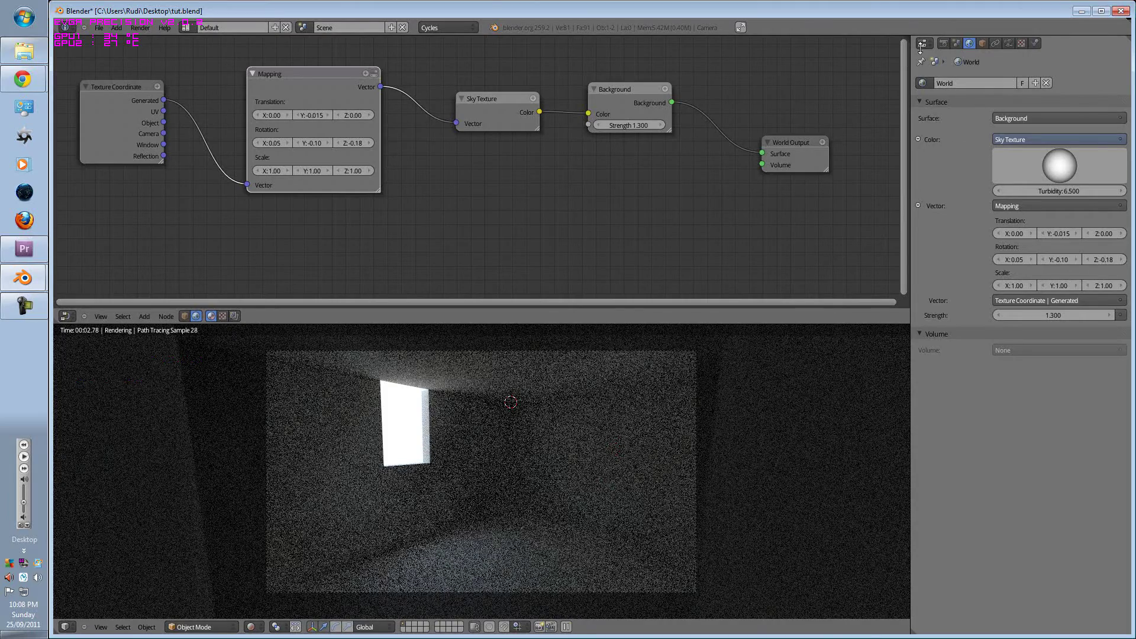
Apply the Limited Global Illumination integrator preset with 1000 render samples, and switch the viewport from Rendered to Wireframe shading.
{"action": "left_click", "coordinate": [943, 43]}
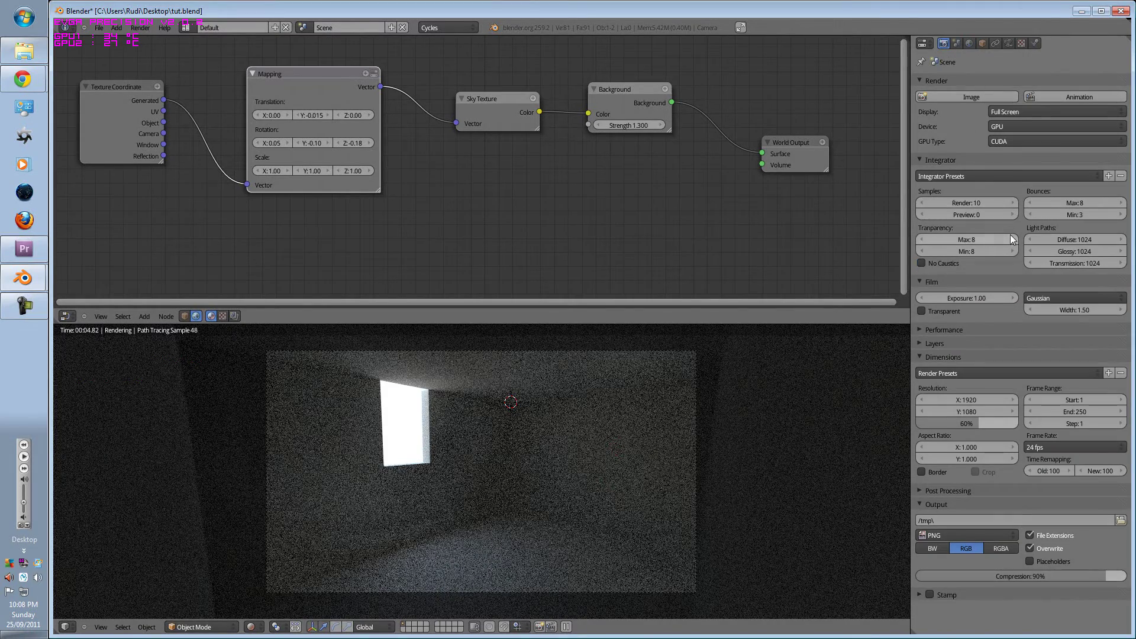
{"action": "left_click", "coordinate": [960, 176]}
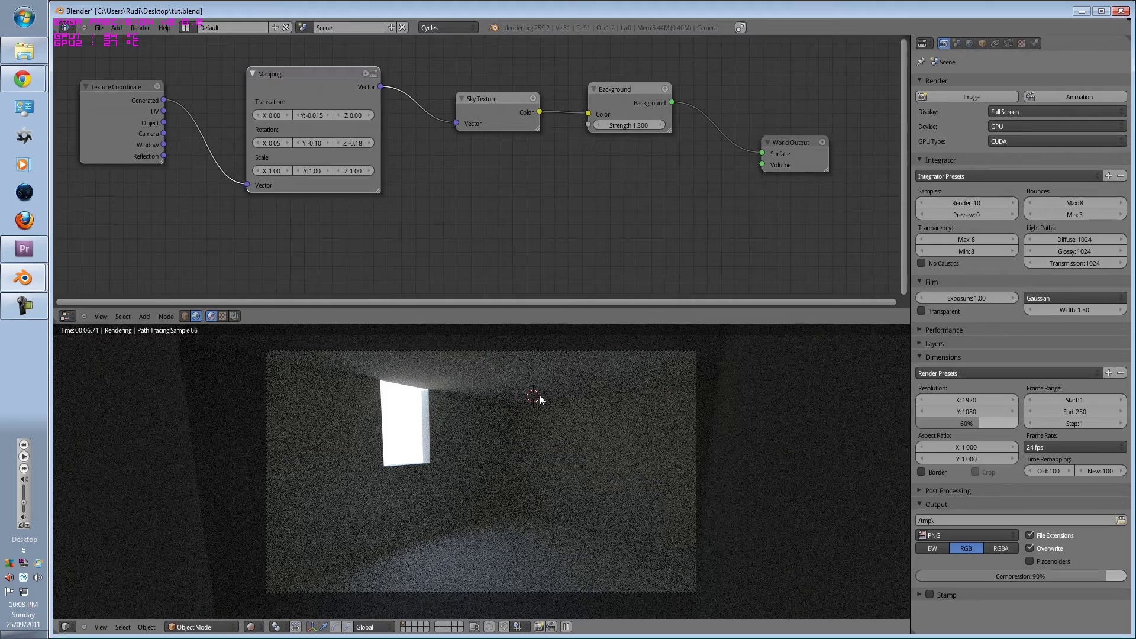
{"action": "key", "text": "shift+z"}
Render the room from the camera, stop the render partway, and return to the node and 3D view layout.
{"action": "key", "text": "F12"}
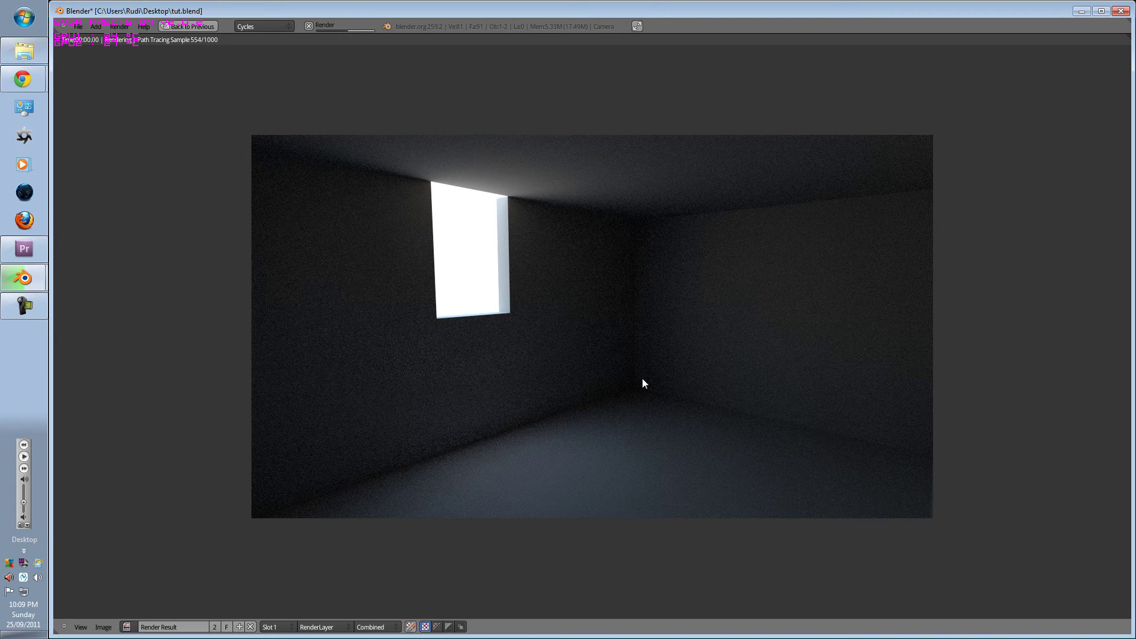
{"action": "left_click", "coordinate": [308, 25]}
{"action": "left_click", "coordinate": [365, 209]}
{"action": "key", "text": "Escape"}
Move the Sky Texture node slightly higher between the Mapping and Background nodes.
{"action": "scroll", "coordinate": [458, 375], "scroll_direction": "down", "scroll_amount": 3}
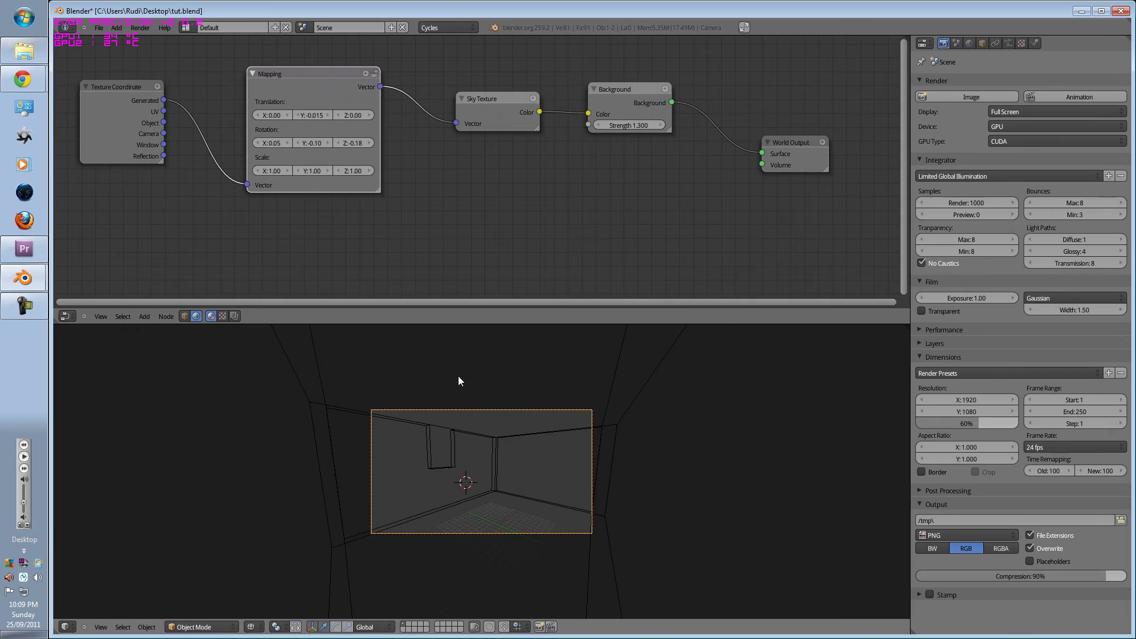
{"action": "scroll", "coordinate": [458, 375], "scroll_direction": "up", "scroll_amount": 3}
{"action": "left_click", "coordinate": [532, 122]}
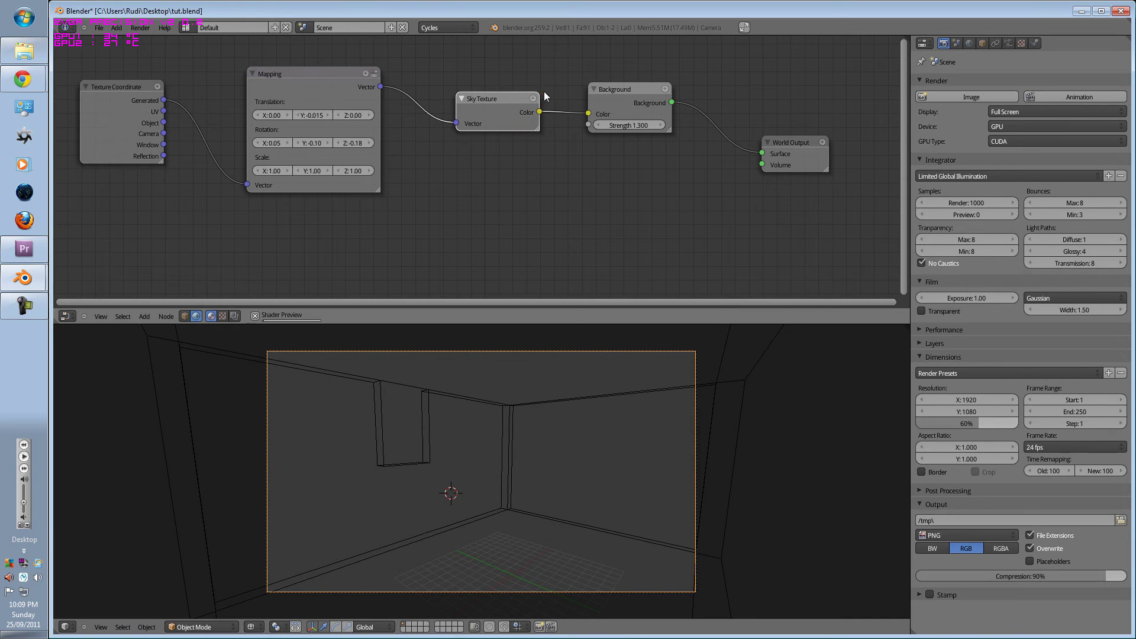
{"action": "key", "text": "g"}
{"action": "left_click", "coordinate": [526, 66]}
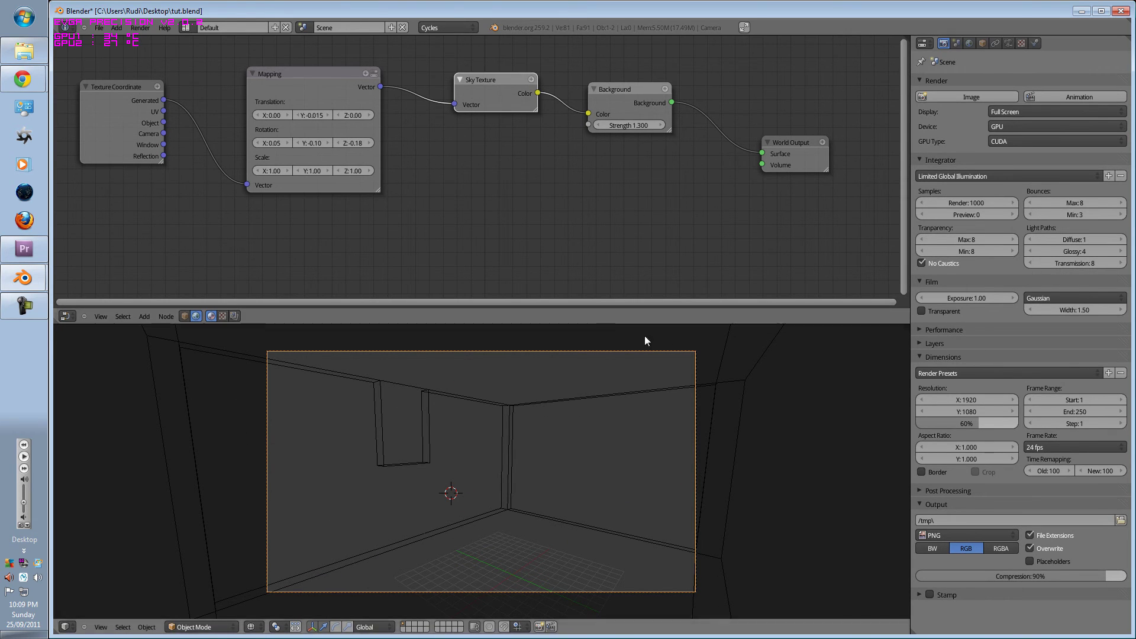